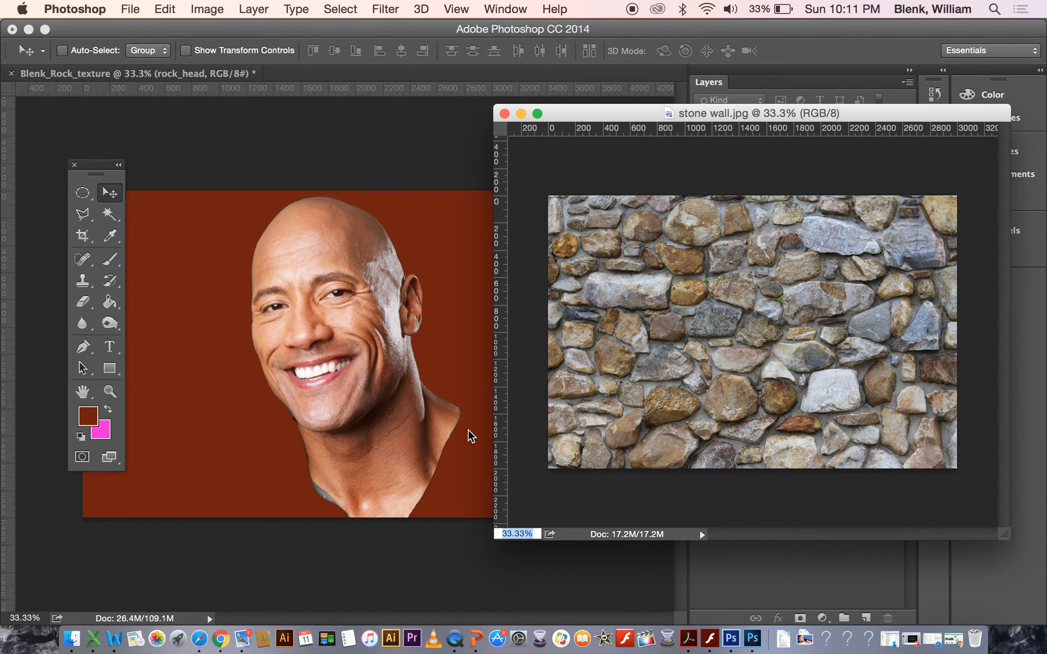
Bring the stone wall image into the rock texture document as a new layer and close the stone wall file.
{"action": "left_click_drag", "start_coordinate": [695, 384], "coordinate": [321, 324]}
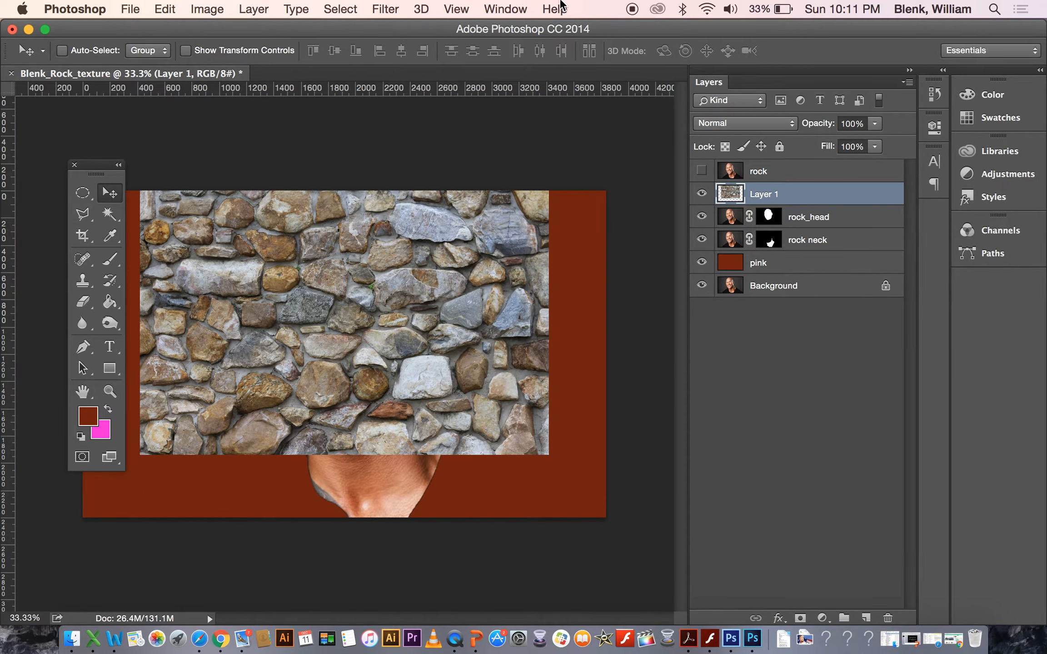
{"action": "left_click", "coordinate": [513, 13]}
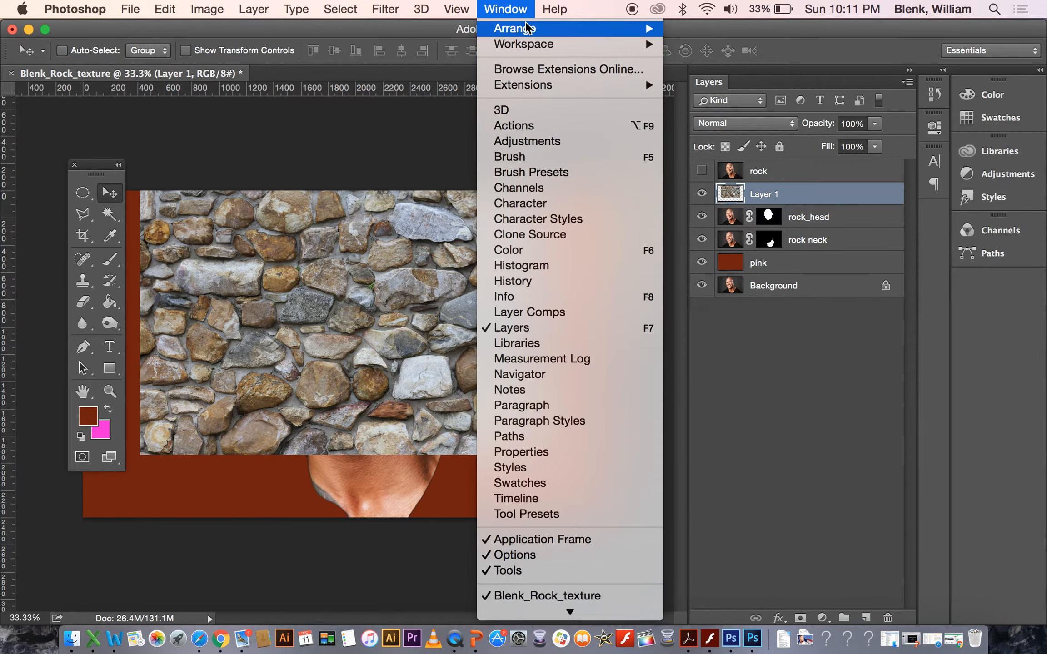
{"action": "left_click", "coordinate": [683, 33]}
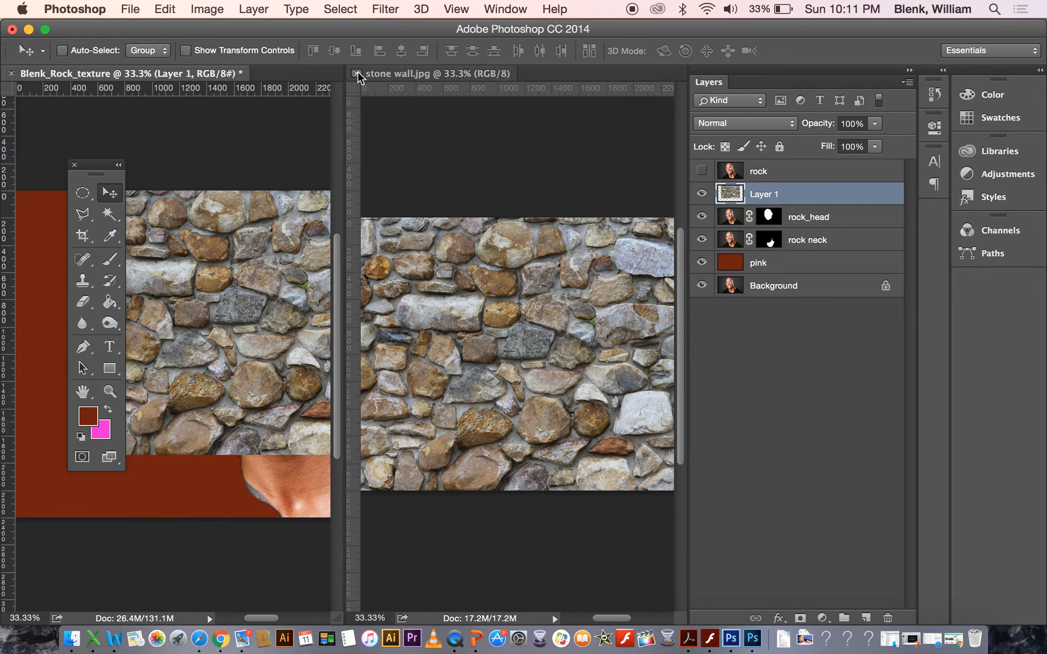
{"action": "left_click", "coordinate": [357, 73]}
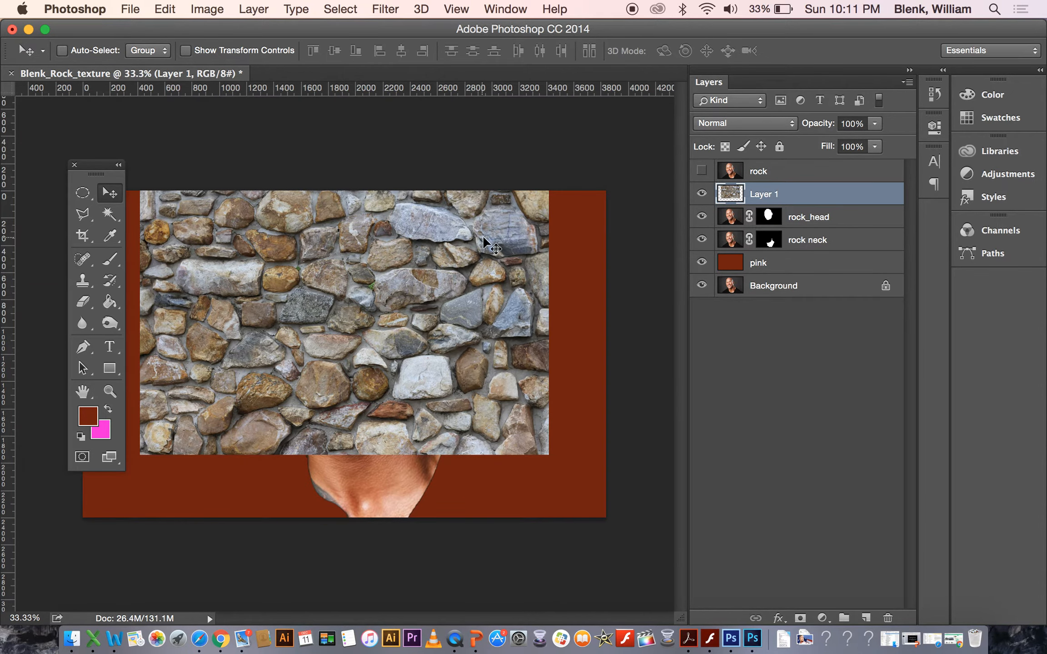
Rename the new texture layer to "stone head".
{"action": "double_click", "coordinate": [765, 195]}
{"action": "type", "text": "stone"}
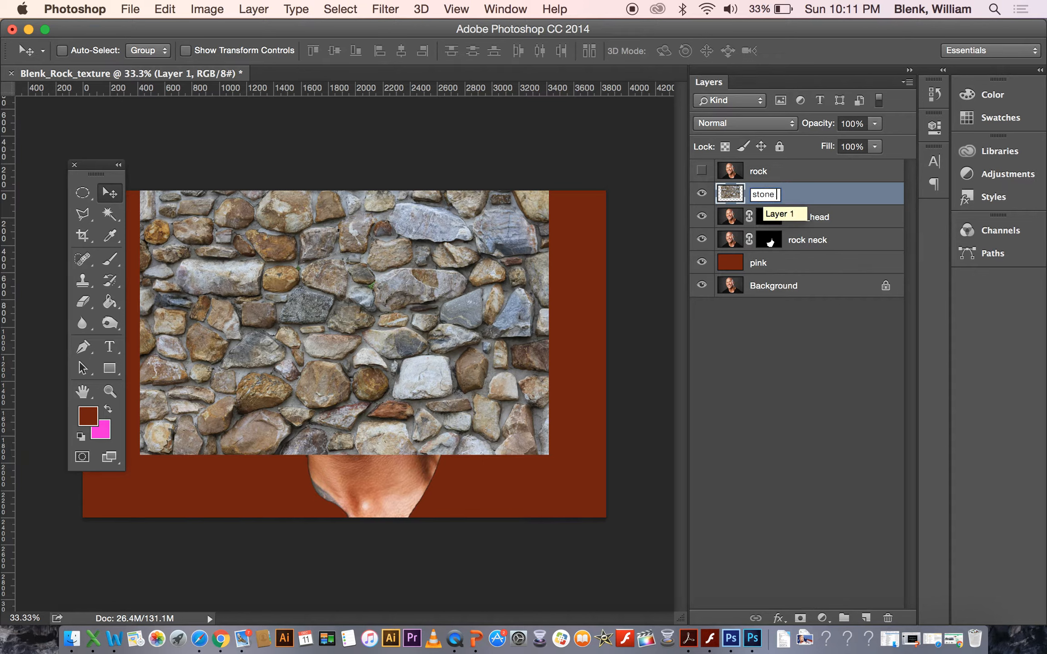
{"action": "type", "text": " head"}
{"action": "key", "text": "Return"}
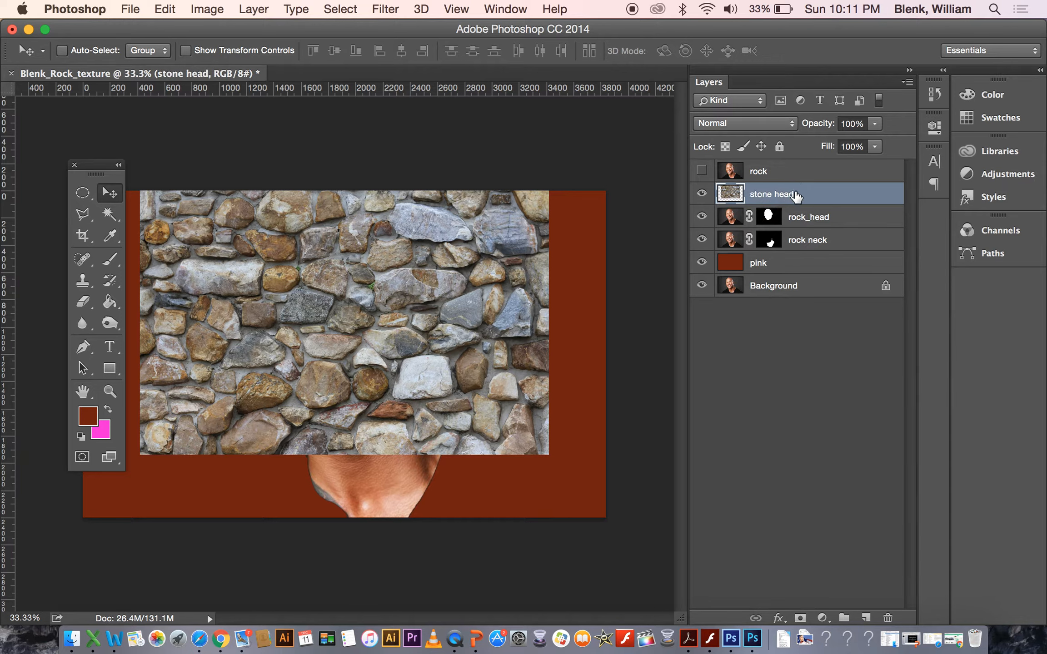
Duplicate the stone head layer, naming the copy "stone neck".
{"action": "left_click", "coordinate": [909, 83]}
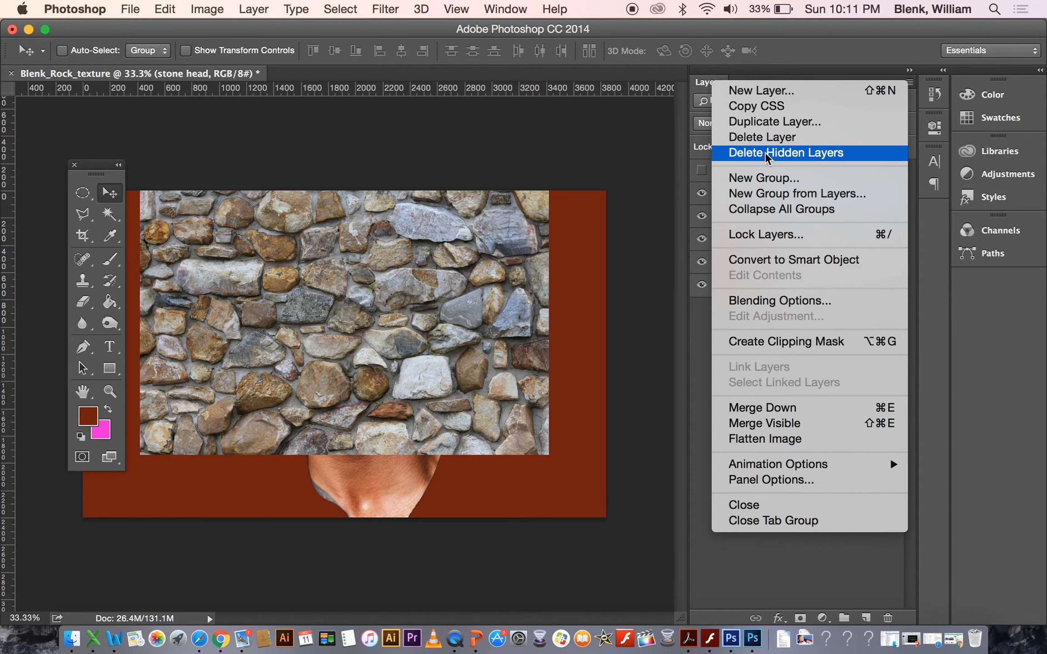
{"action": "left_click", "coordinate": [773, 121]}
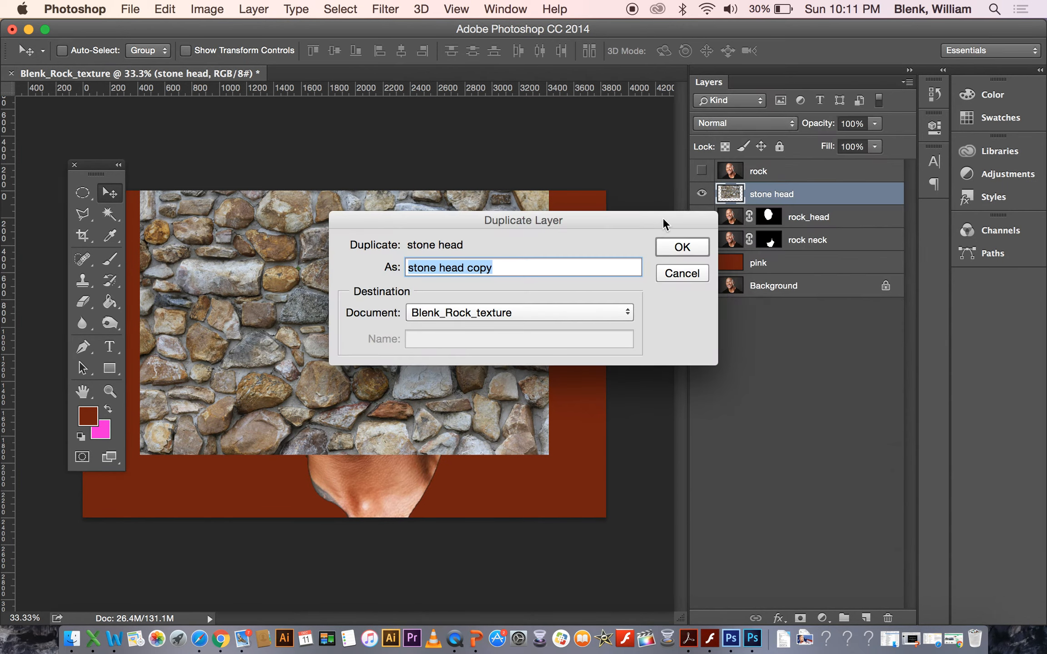
{"action": "type", "text": "st"}
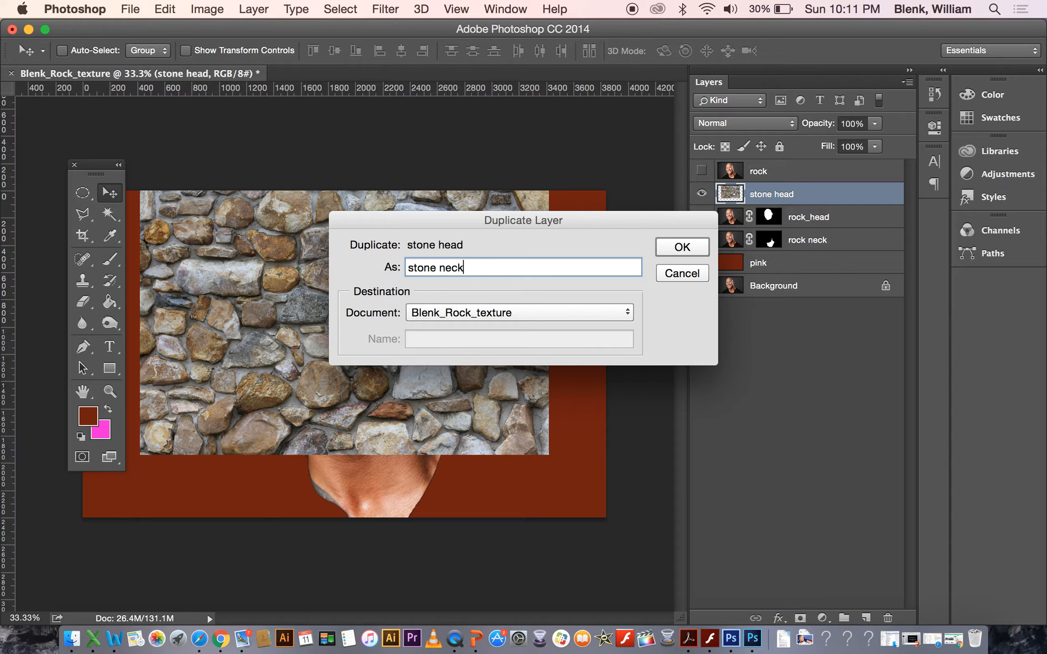
{"action": "left_click", "coordinate": [696, 246]}
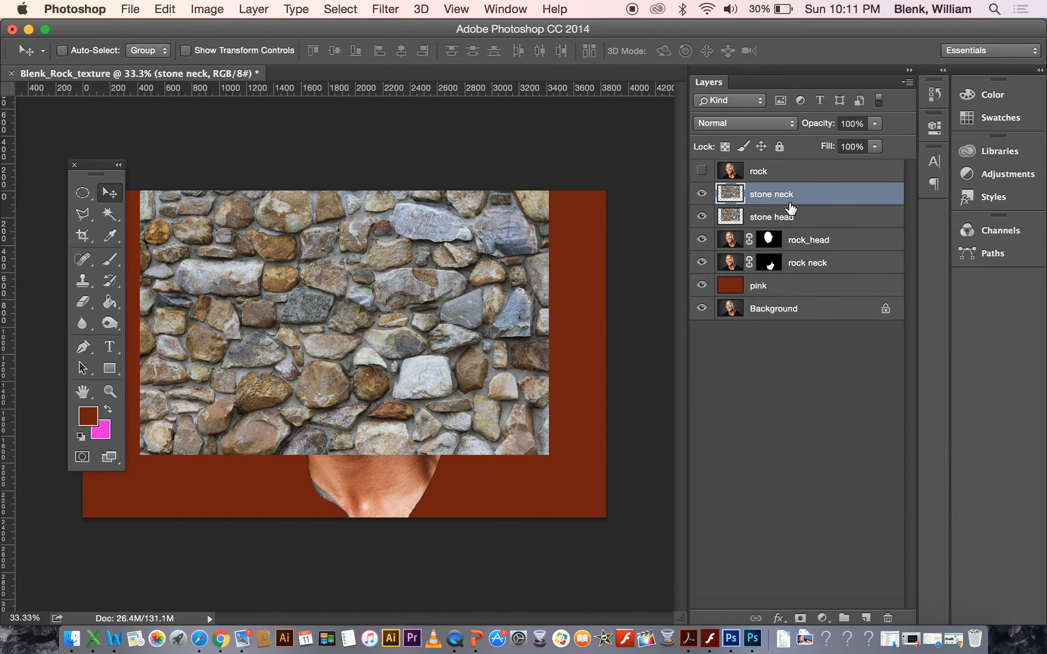
Move the stone neck texture downward to cover the neck area of the portrait.
{"action": "left_click", "coordinate": [785, 222]}
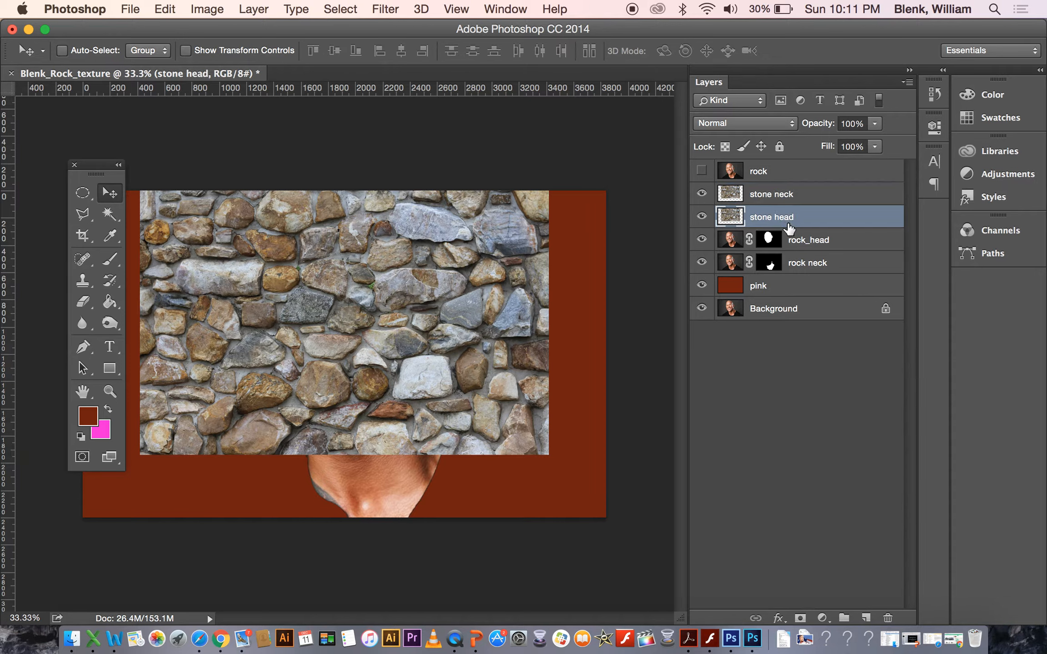
{"action": "left_click", "coordinate": [793, 197]}
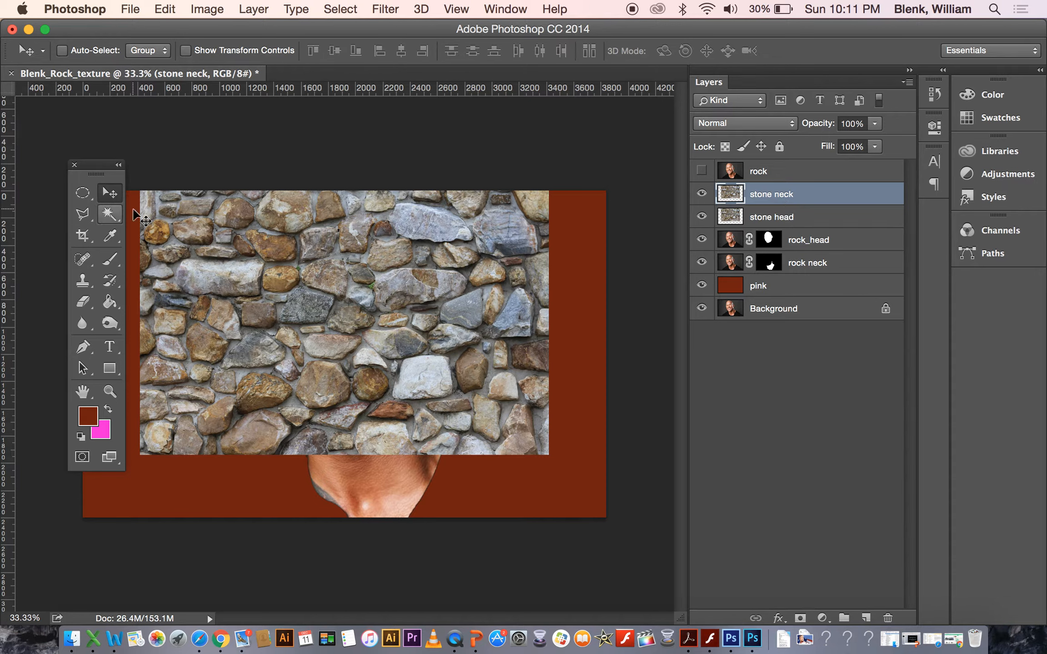
{"action": "left_click_drag", "start_coordinate": [307, 335], "coordinate": [306, 451]}
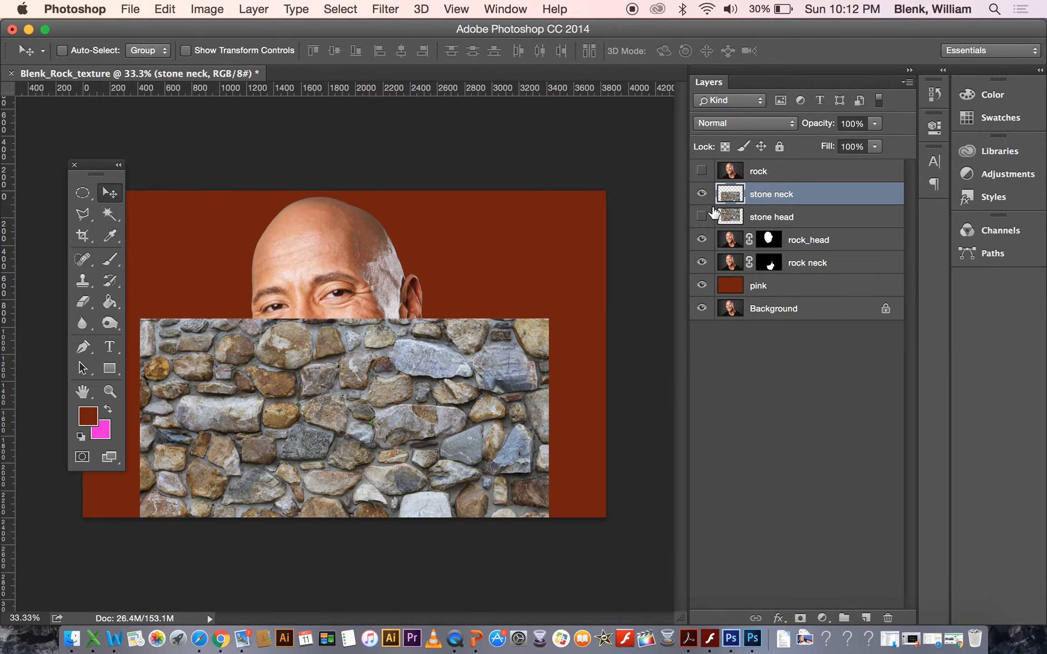
Show the stone head layer again and move it above the stone neck layer in the stack.
{"action": "left_click", "coordinate": [703, 218]}
{"action": "left_click", "coordinate": [798, 218]}
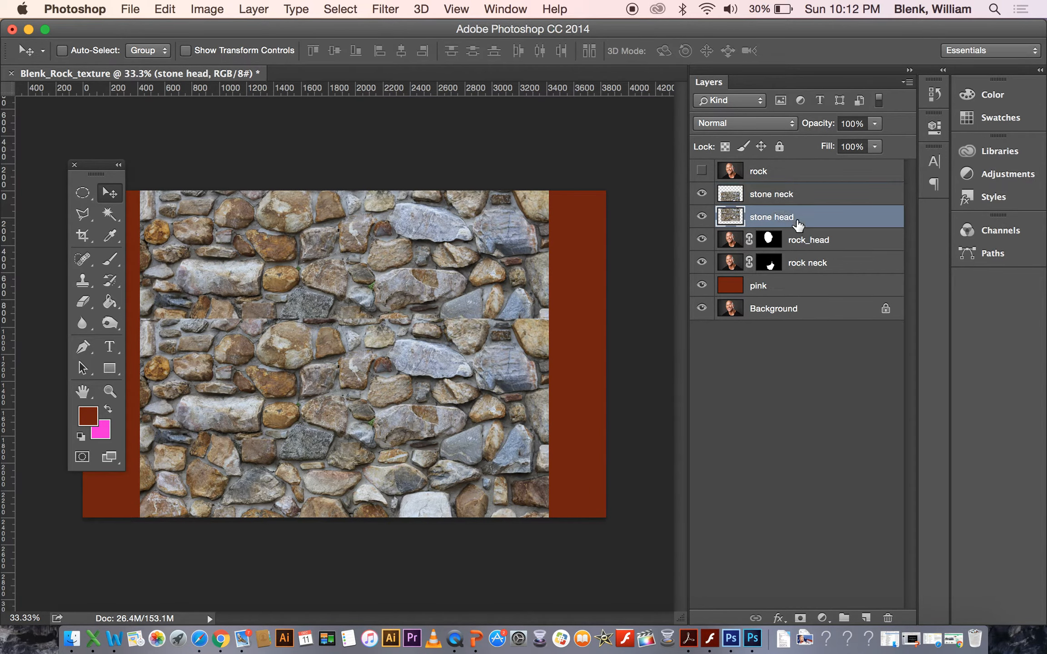
{"action": "left_click_drag", "start_coordinate": [798, 217], "coordinate": [794, 179]}
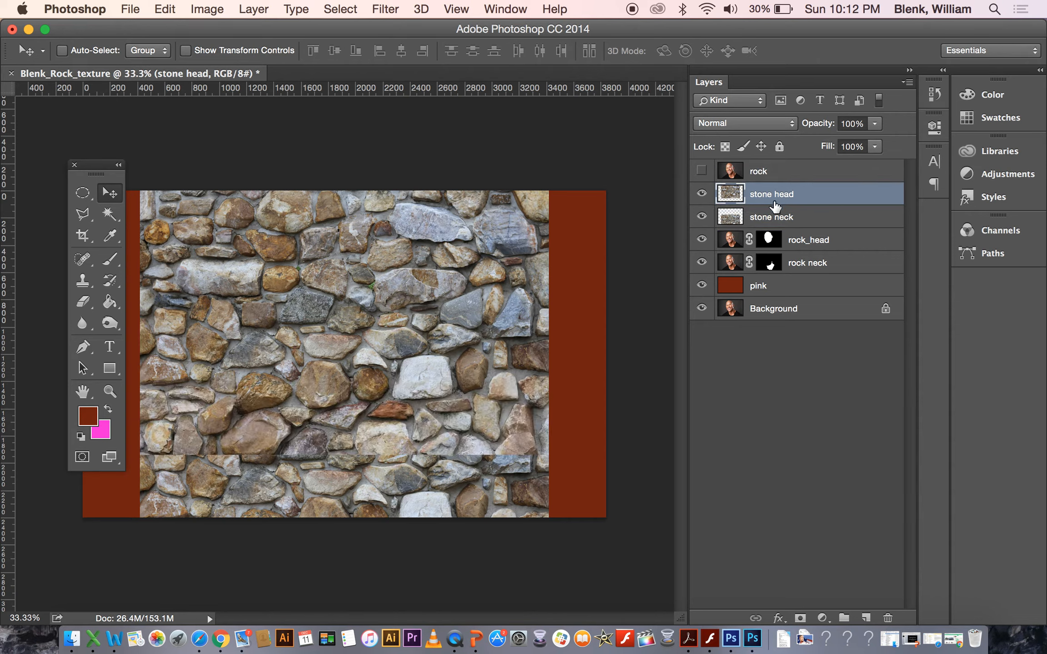
Hide both stone layers and load the rock_head layer mask as a selection.
{"action": "left_click", "coordinate": [703, 217]}
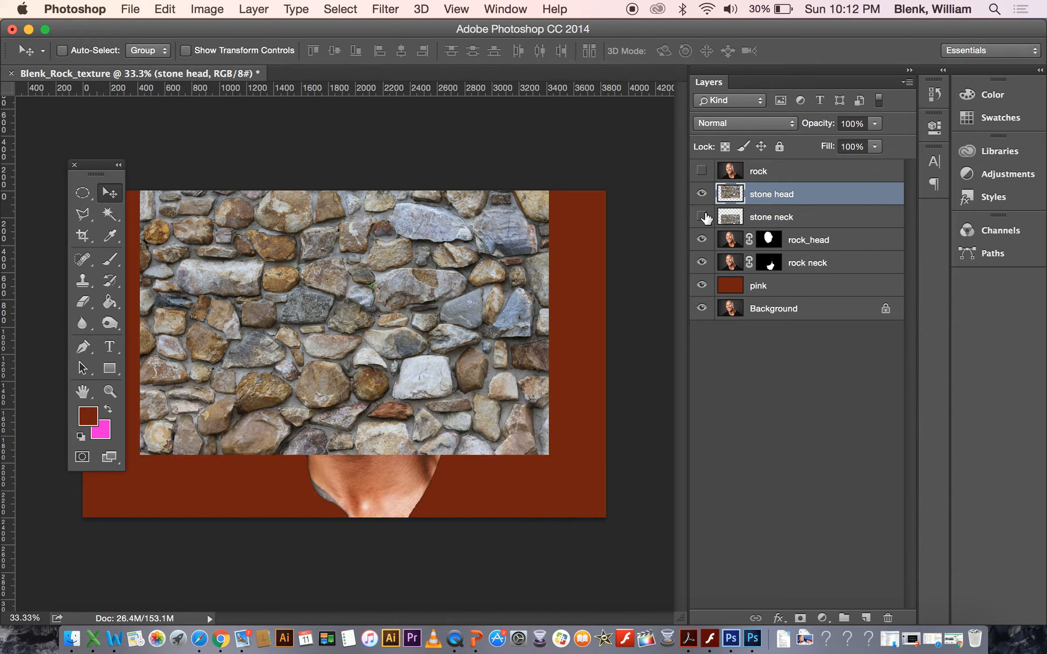
{"action": "left_click", "coordinate": [702, 194]}
{"action": "left_click", "coordinate": [703, 194]}
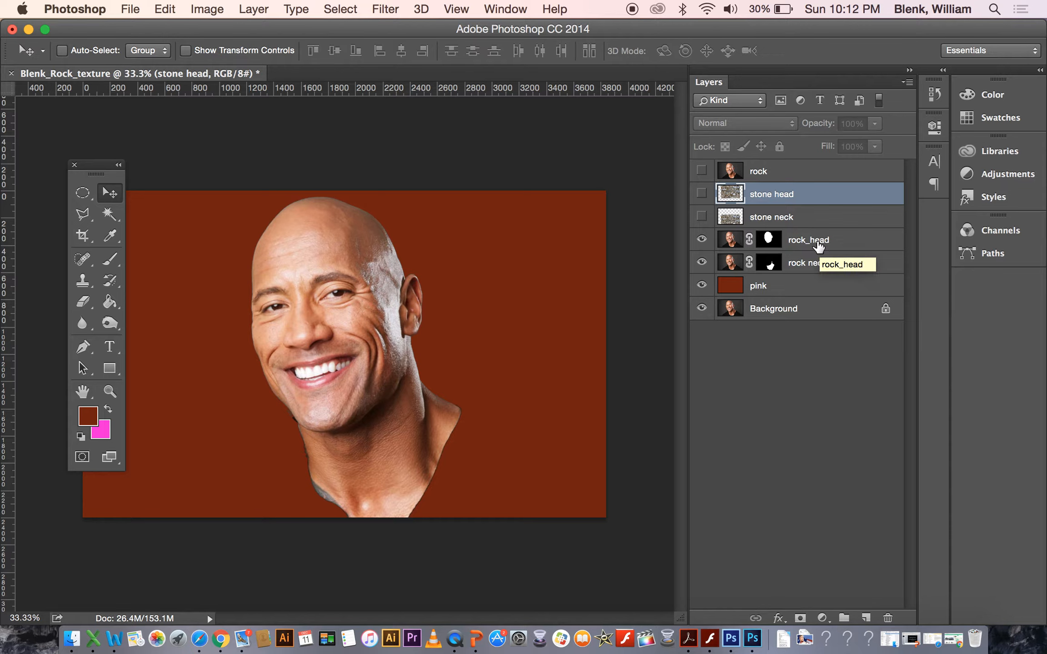
{"action": "left_click", "coordinate": [833, 247]}
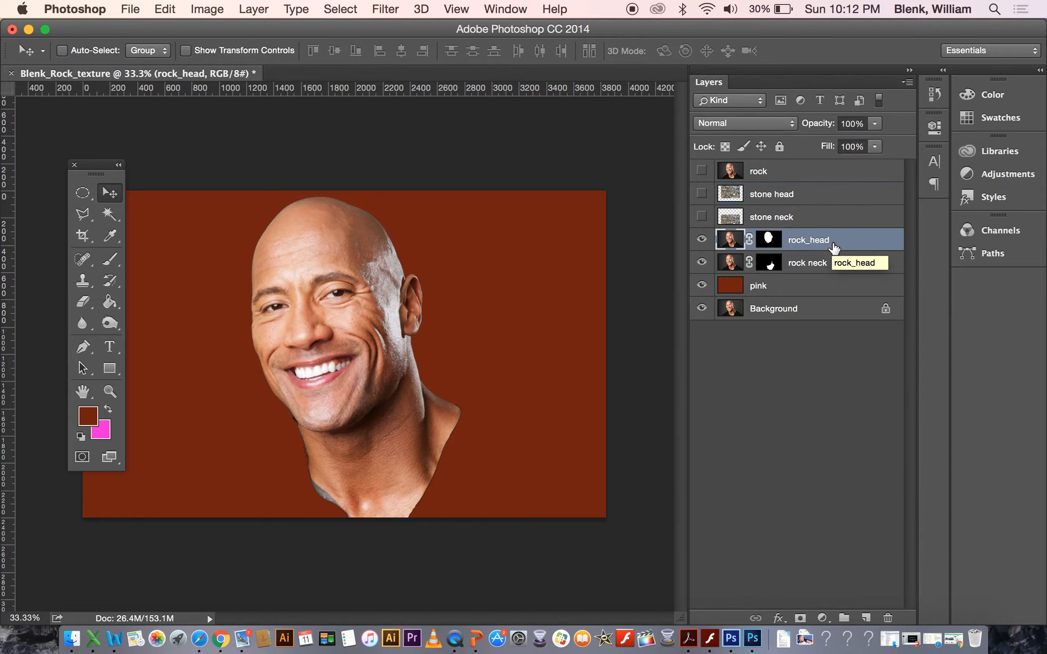
{"action": "left_click", "coordinate": [769, 240]}
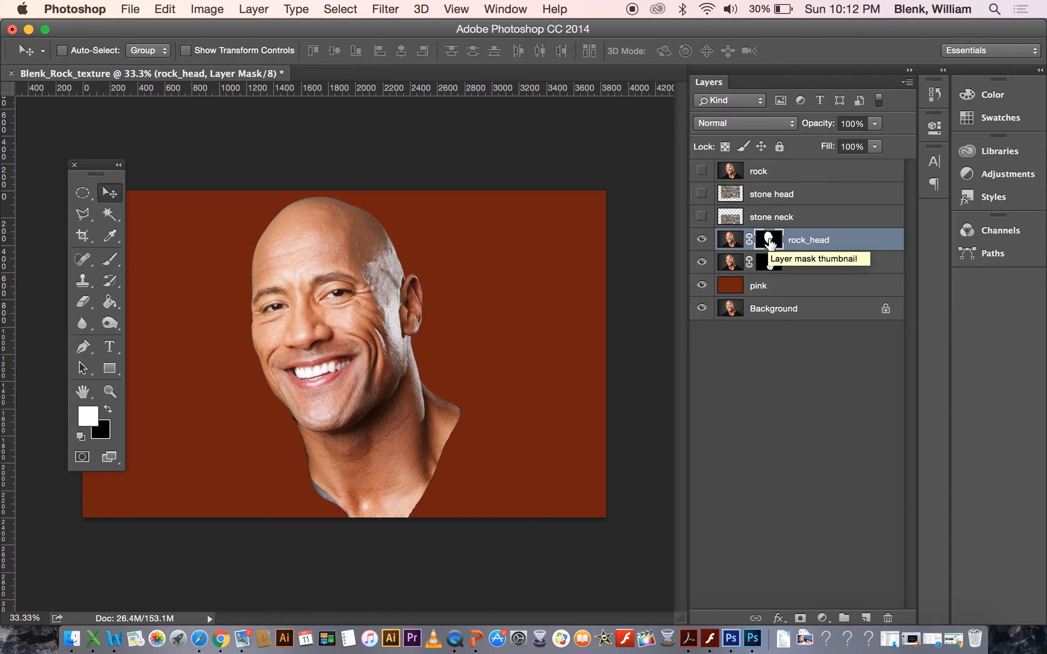
{"action": "key", "text": "super"}
{"action": "key", "text": "super"}
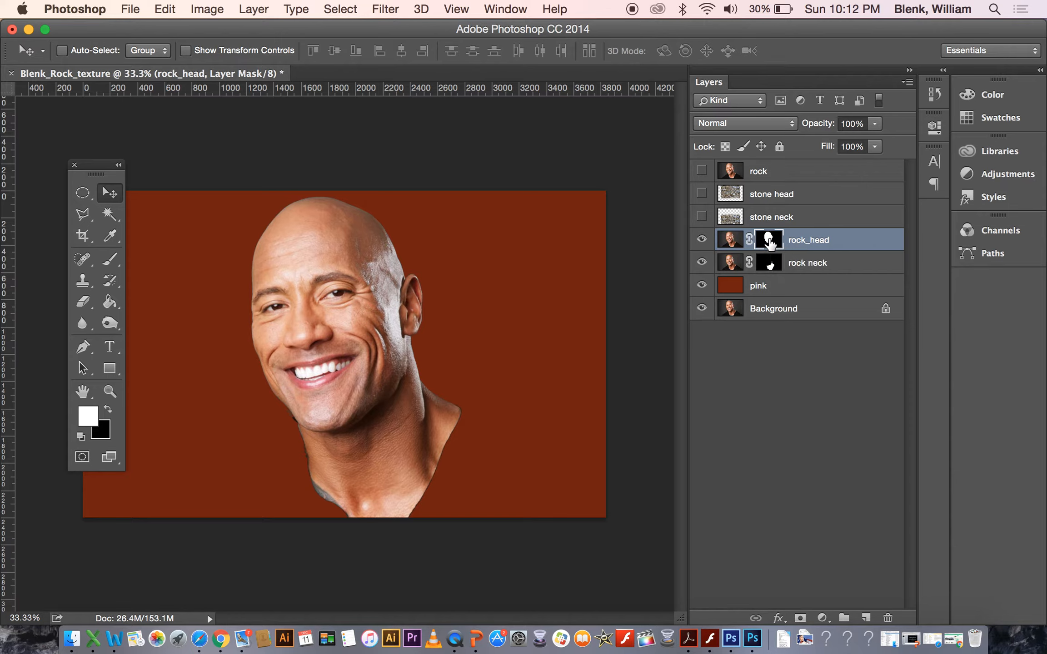
{"action": "key", "text": "super"}
{"action": "key", "text": "super"}
{"action": "left_click", "coordinate": [768, 239], "text": "super"}
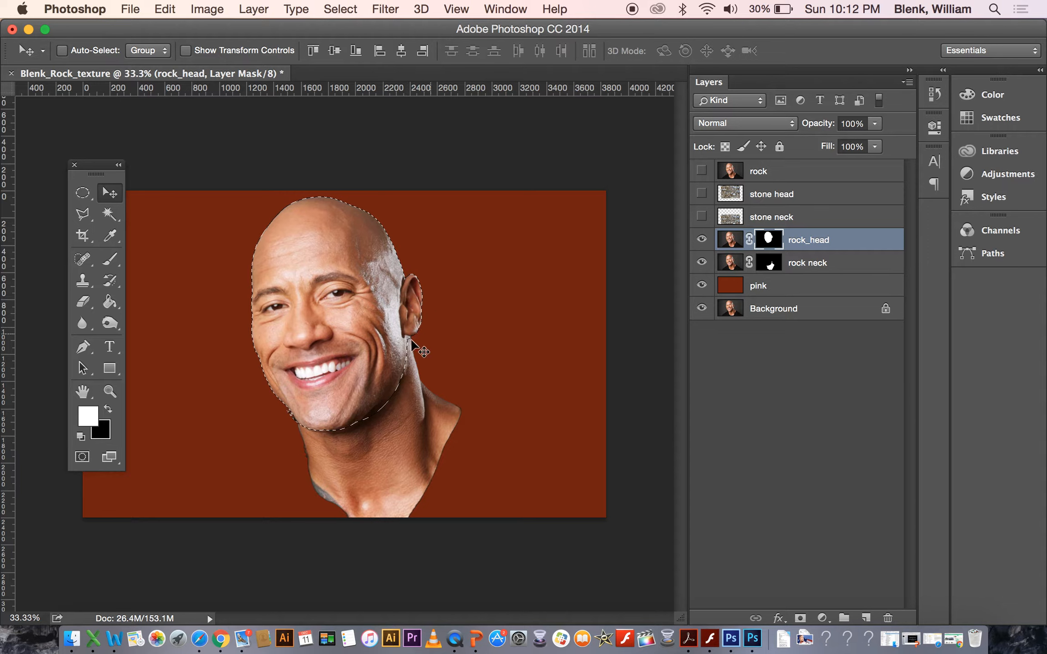
Show and select the stone head layer, then add a layer mask from the head selection.
{"action": "left_click", "coordinate": [702, 195]}
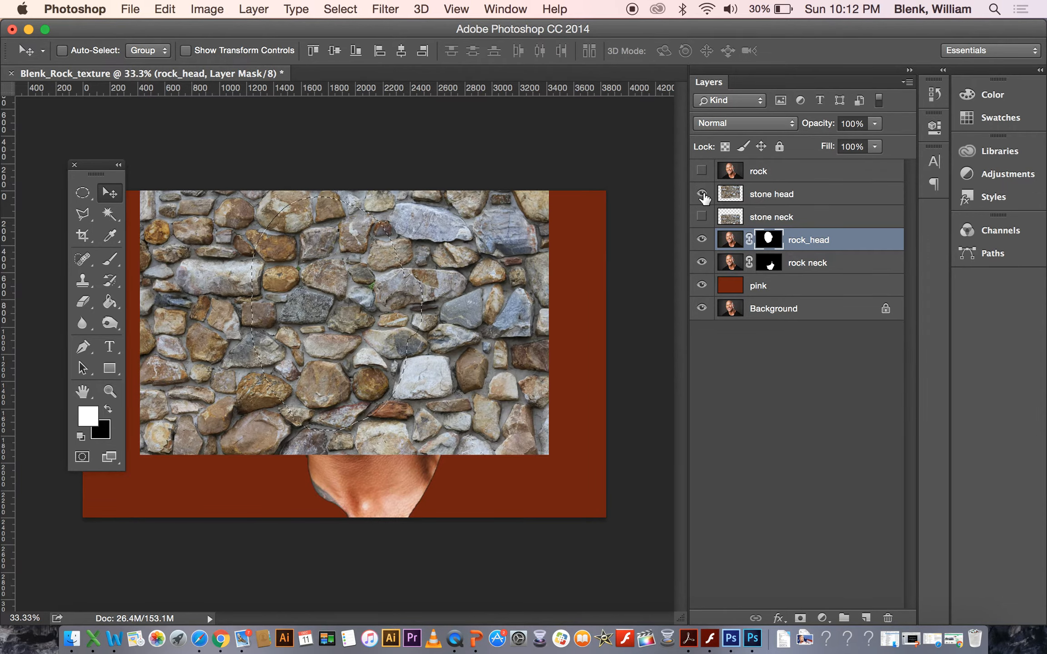
{"action": "left_click", "coordinate": [784, 199]}
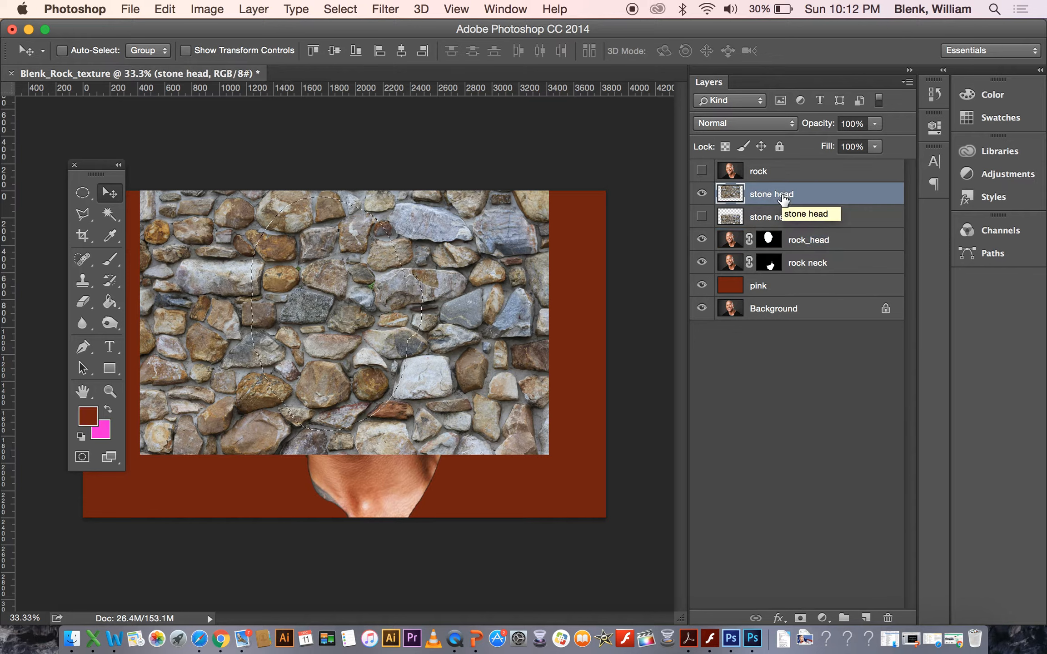
{"action": "left_click", "coordinate": [800, 618]}
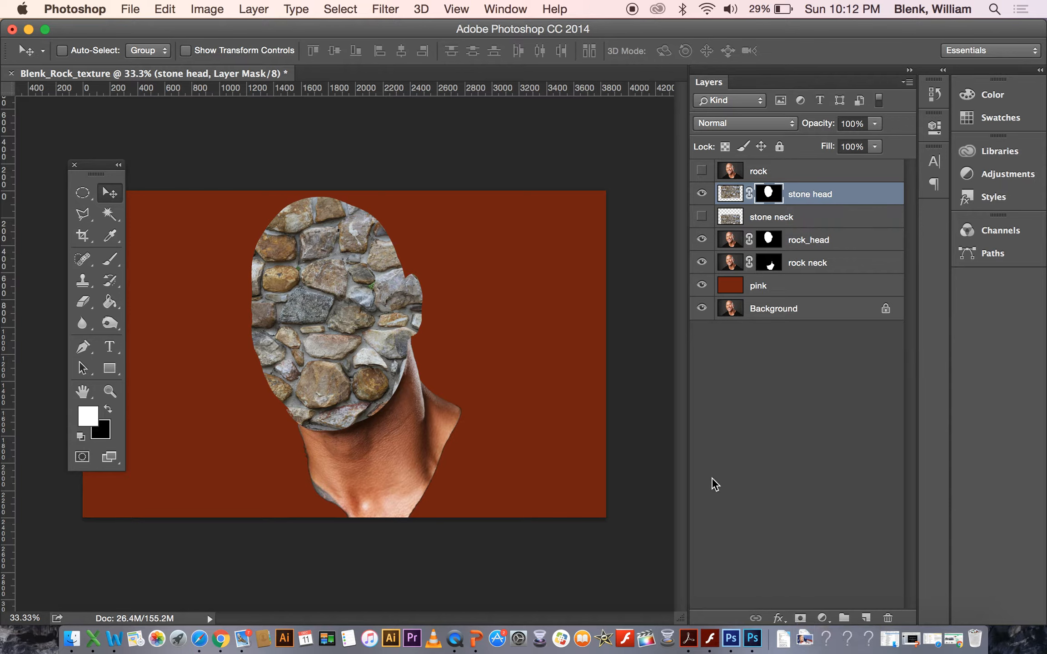
Hide the stone head layer and show and select the stone neck layer.
{"action": "left_click", "coordinate": [702, 195]}
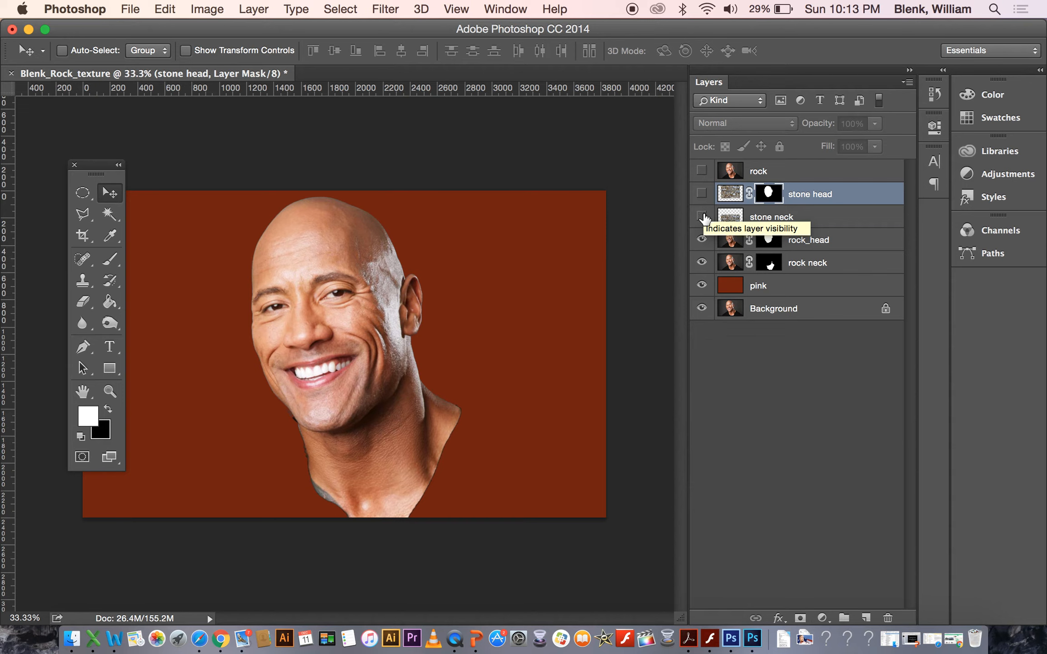
{"action": "left_click", "coordinate": [702, 216]}
{"action": "left_click", "coordinate": [804, 224]}
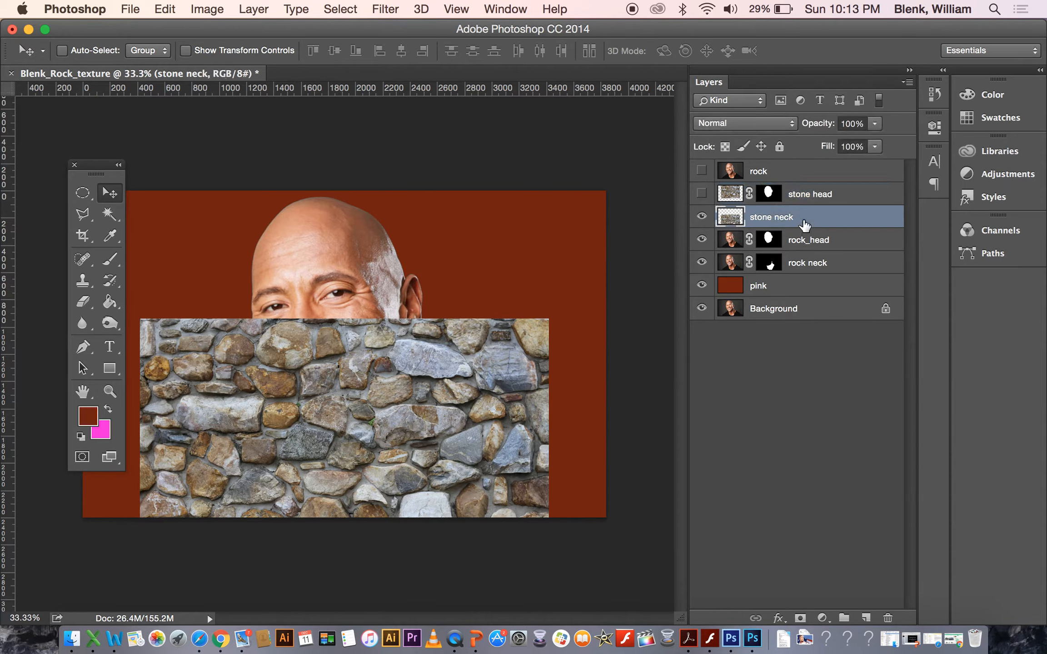
Load the rock neck mask as a selection and add a matching layer mask to the stone neck layer.
{"action": "left_click", "coordinate": [774, 266]}
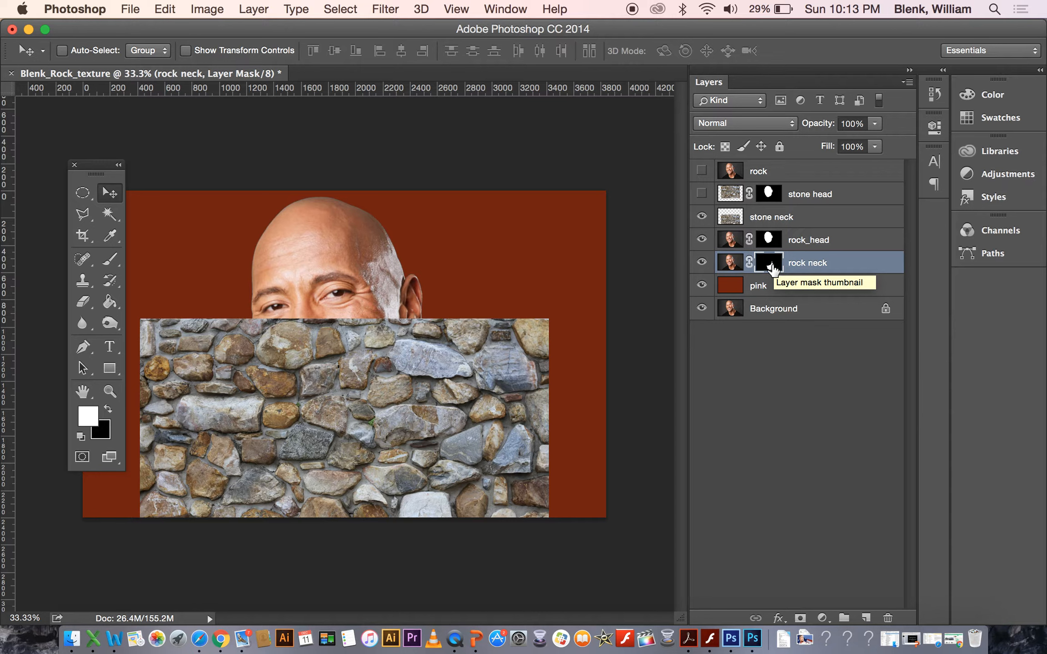
{"action": "left_click_drag", "start_coordinate": [772, 269], "coordinate": [773, 270]}
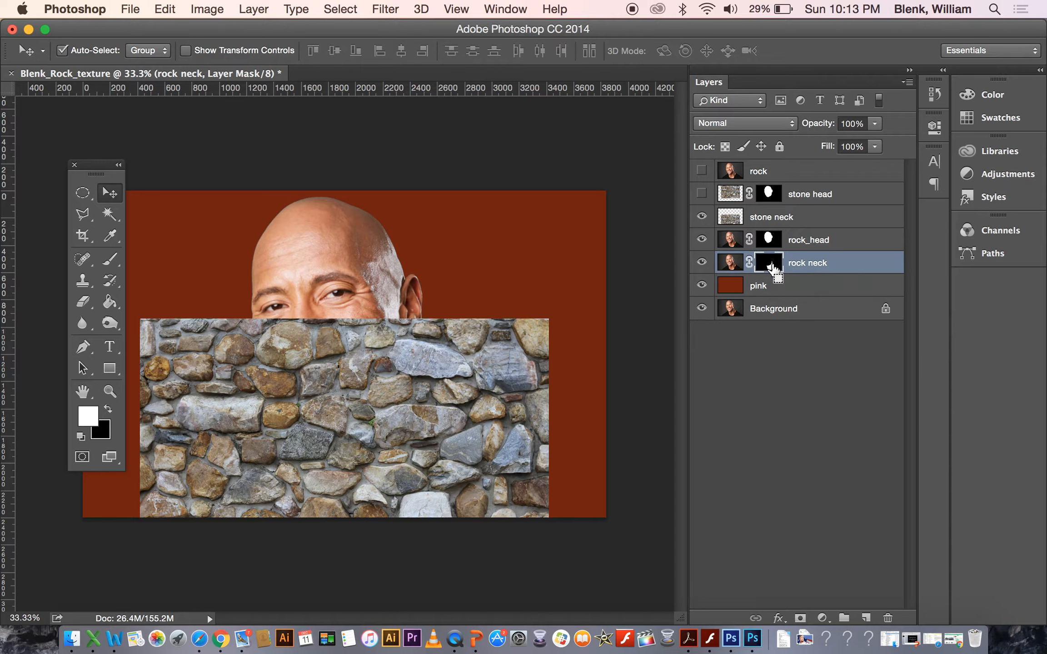
{"action": "left_click", "coordinate": [772, 269], "text": "super"}
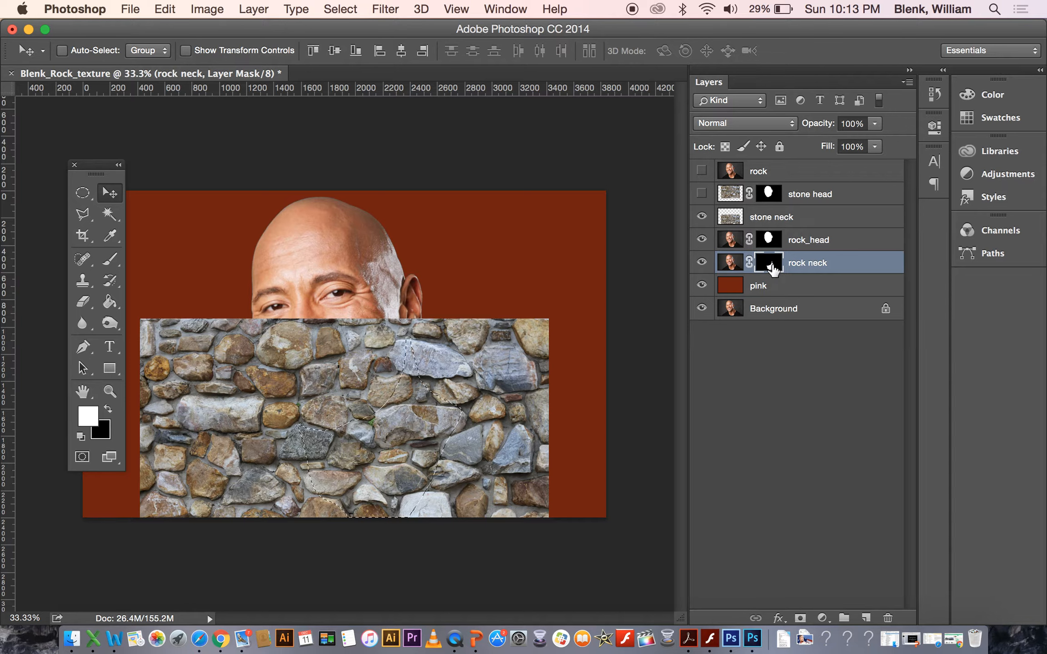
{"action": "left_click", "coordinate": [775, 218]}
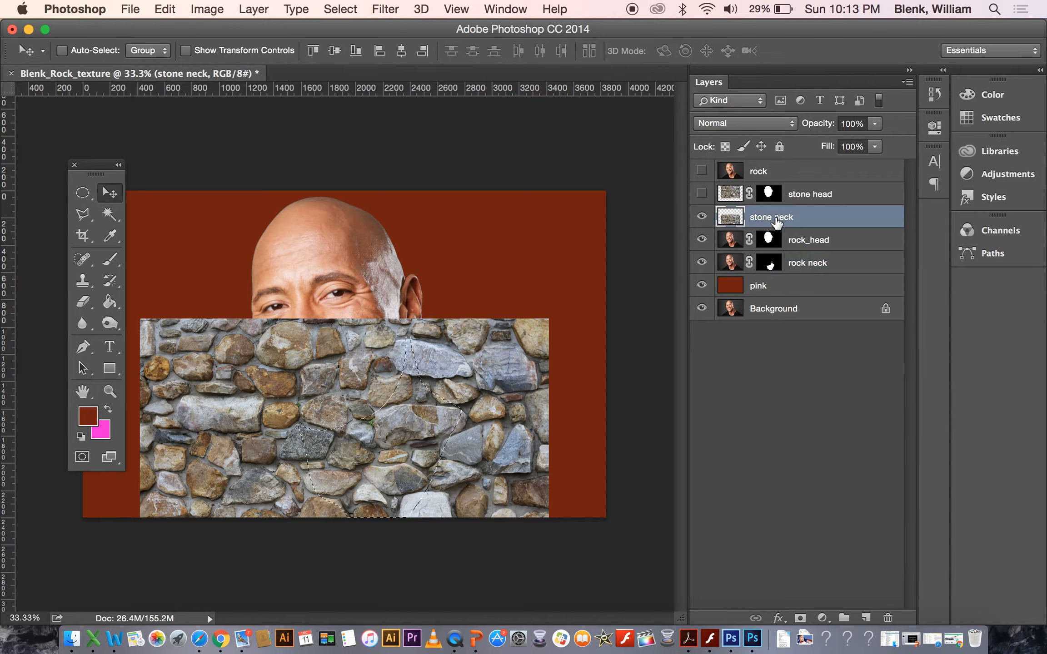
{"action": "left_click", "coordinate": [800, 618]}
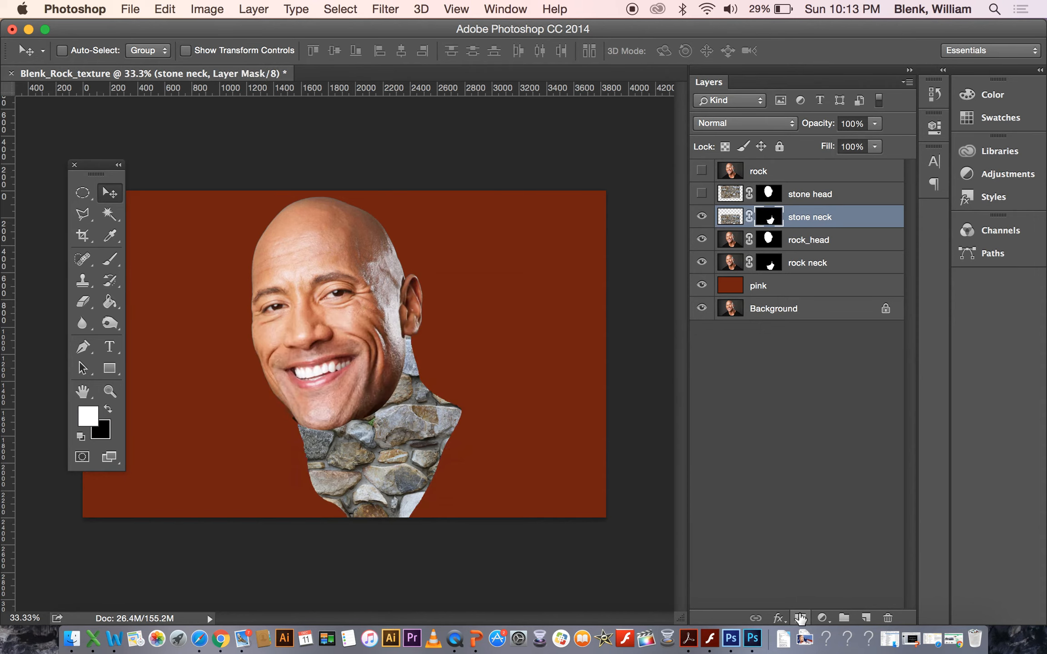
Toggle the stone head layer's visibility to compare the stone face against the original portrait.
{"action": "left_click", "coordinate": [702, 194]}
{"action": "left_click", "coordinate": [702, 194]}
{"action": "left_click", "coordinate": [701, 194]}
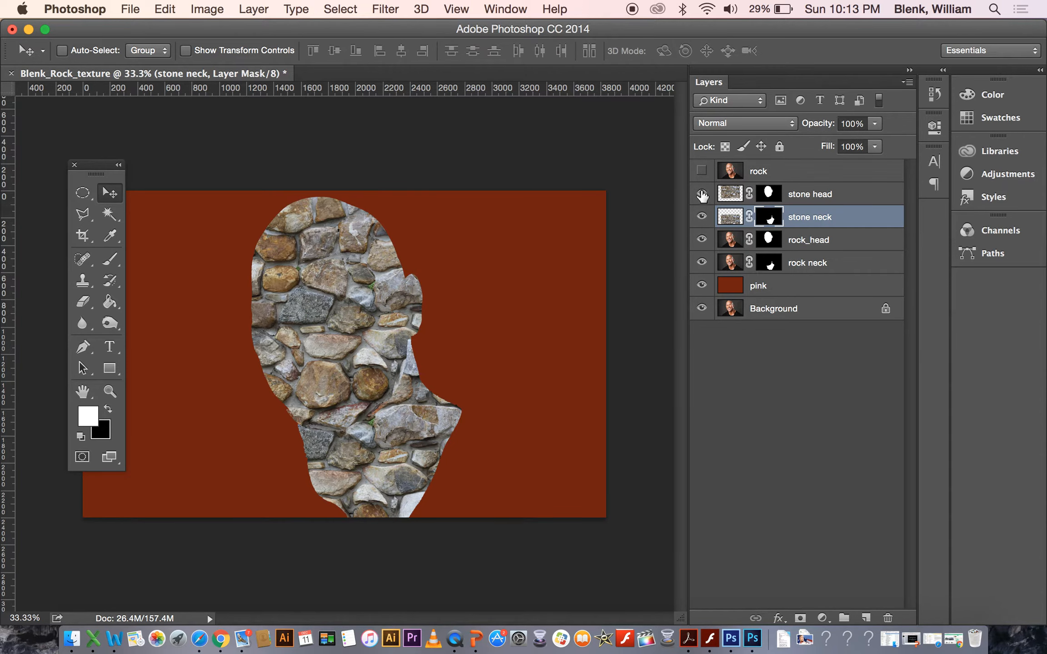
{"action": "left_click", "coordinate": [702, 194]}
{"action": "left_click", "coordinate": [702, 194]}
{"action": "left_click", "coordinate": [701, 194]}
{"action": "left_click", "coordinate": [702, 194]}
Unlink the stone masks, hide stone neck, and shift the stone head texture slightly up and right inside its mask.
{"action": "left_click", "coordinate": [749, 216]}
{"action": "left_click", "coordinate": [702, 216]}
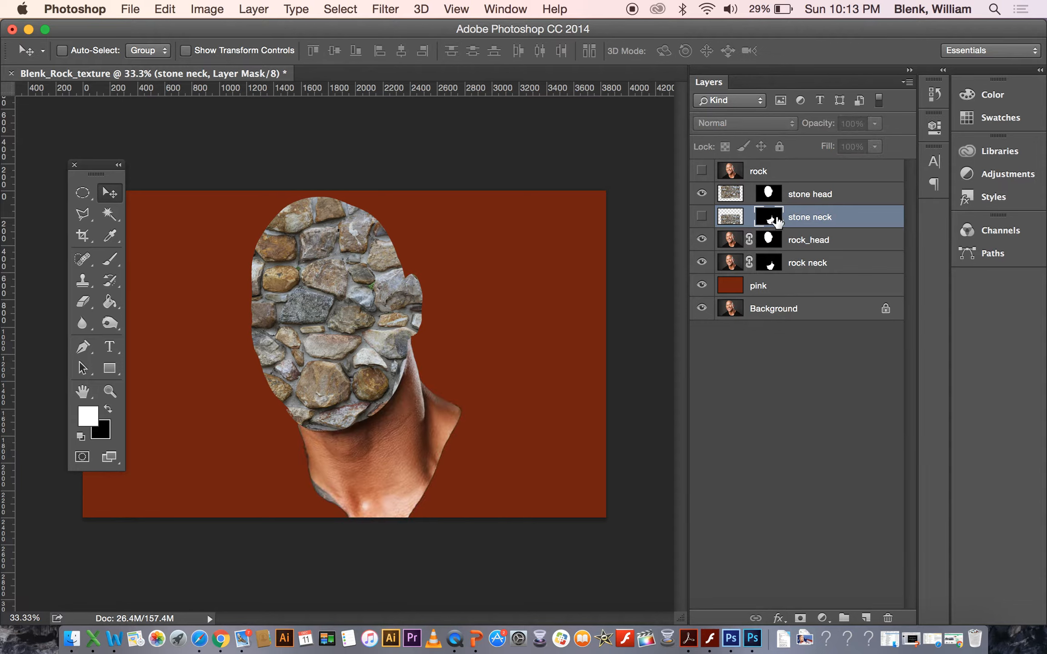
{"action": "left_click", "coordinate": [732, 194]}
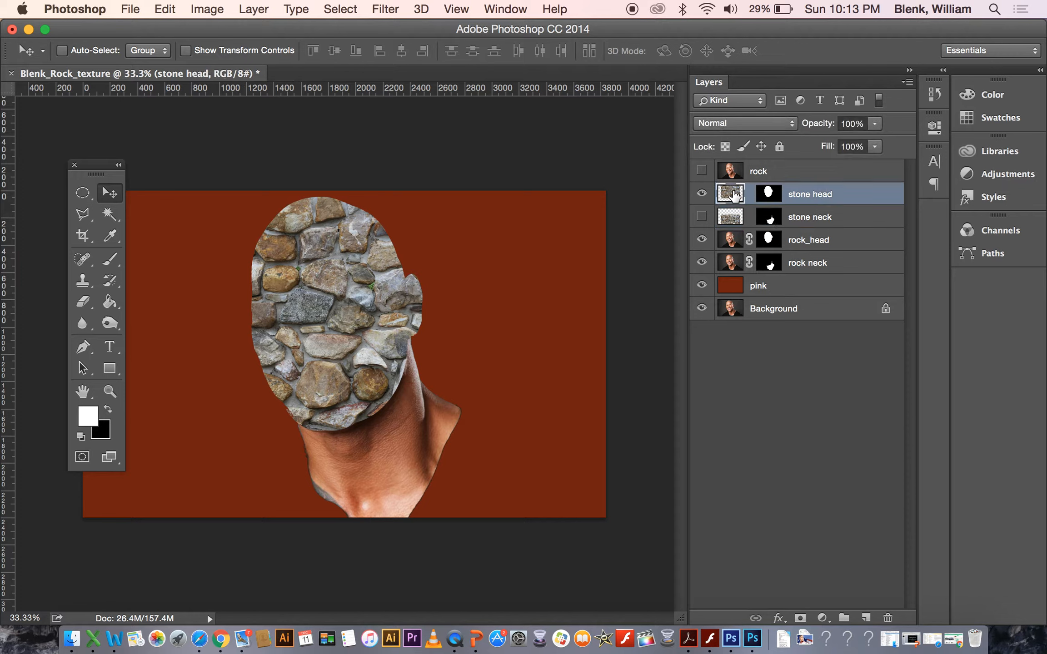
{"action": "left_click_drag", "start_coordinate": [393, 301], "coordinate": [428, 286]}
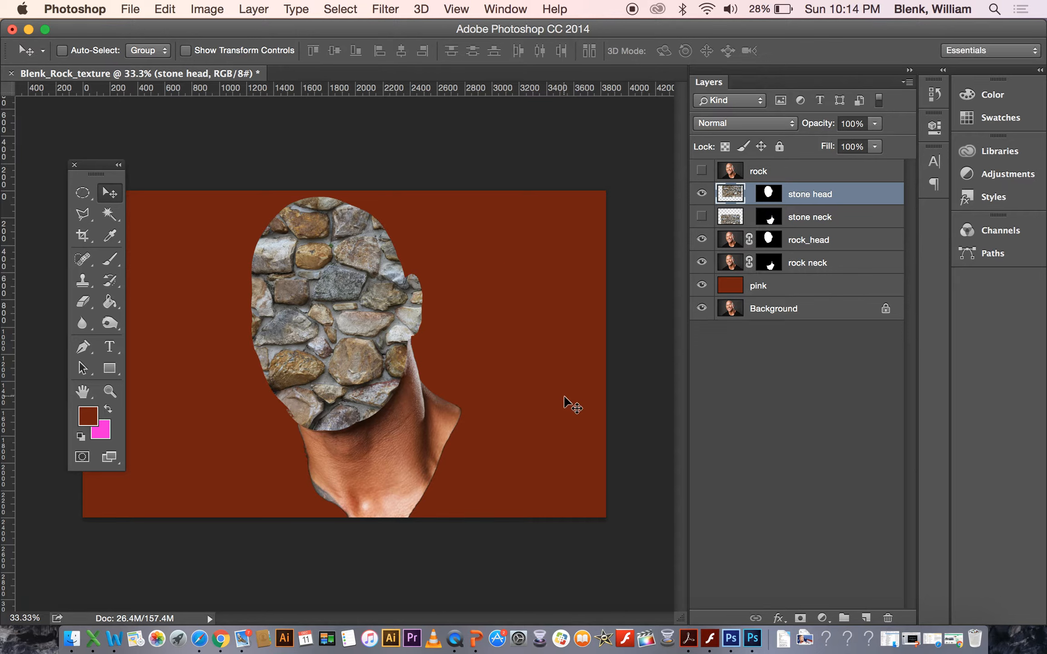
Select the stone head layer's image and start a Warp, pulling the bottom corners inward toward the chin.
{"action": "left_click", "coordinate": [778, 199]}
{"action": "left_click", "coordinate": [734, 205]}
{"action": "left_click", "coordinate": [774, 200]}
{"action": "left_click", "coordinate": [732, 200]}
{"action": "left_click", "coordinate": [164, 9]}
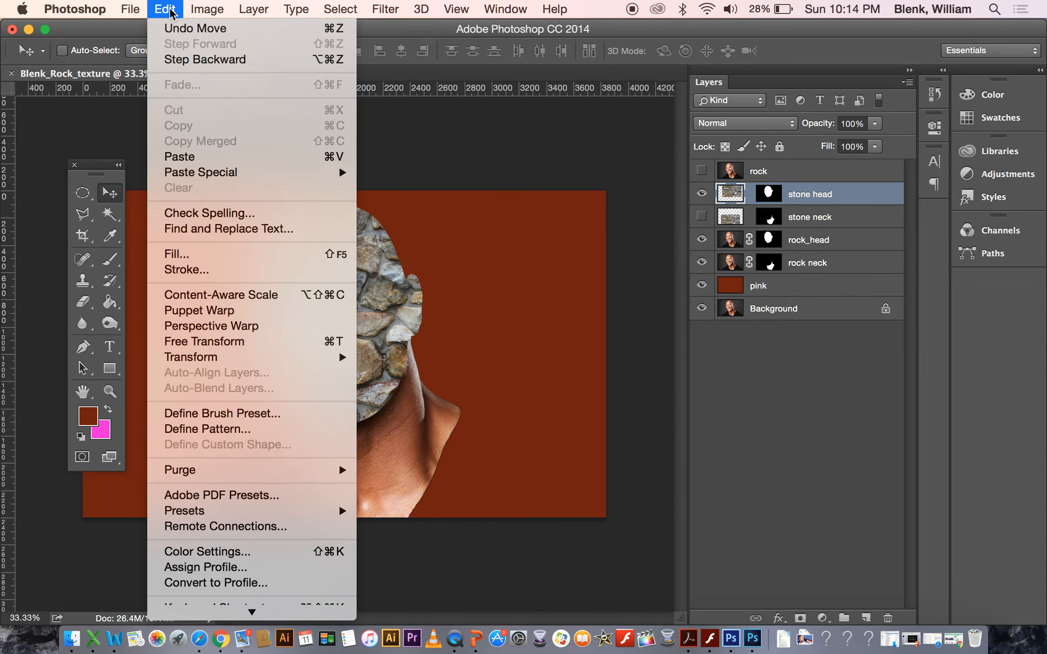
{"action": "mouse_move", "coordinate": [220, 361]}
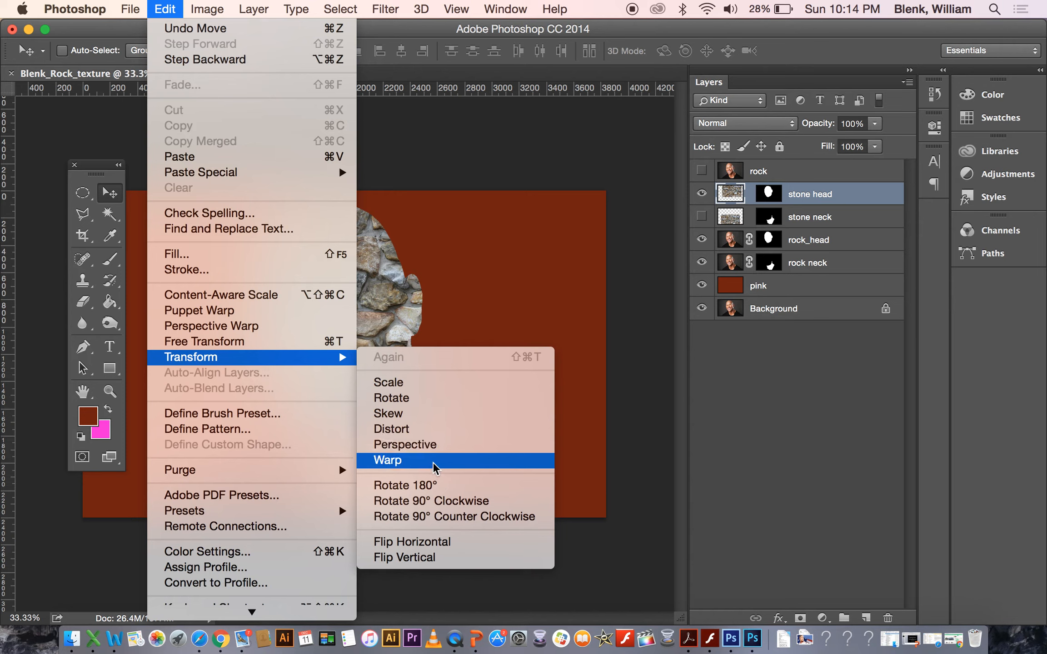
{"action": "left_click", "coordinate": [434, 468]}
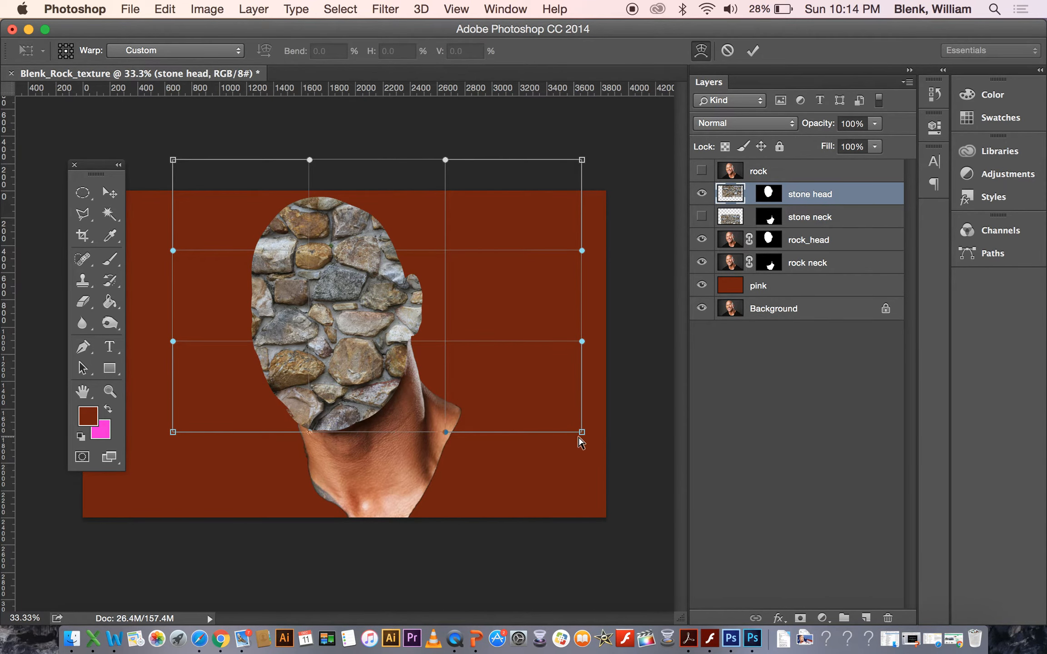
{"action": "left_click_drag", "start_coordinate": [582, 432], "coordinate": [422, 428]}
{"action": "left_click_drag", "start_coordinate": [175, 432], "coordinate": [253, 438]}
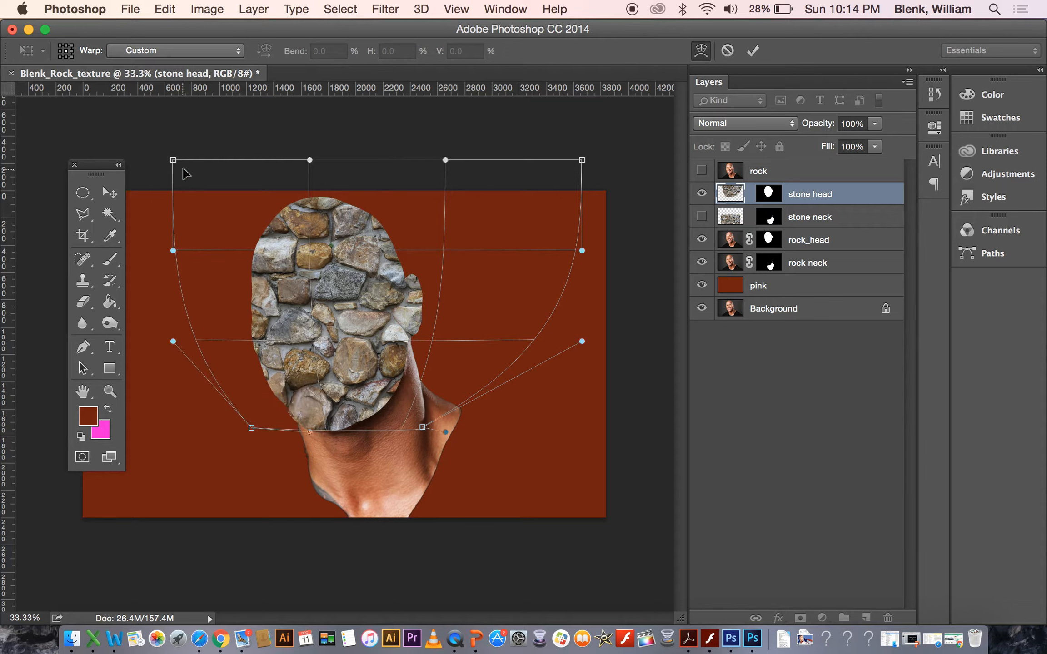
Pull the warp's top corners and side handles inward to round the stone texture over the skull, and apply the warp.
{"action": "left_click_drag", "start_coordinate": [174, 161], "coordinate": [247, 195]}
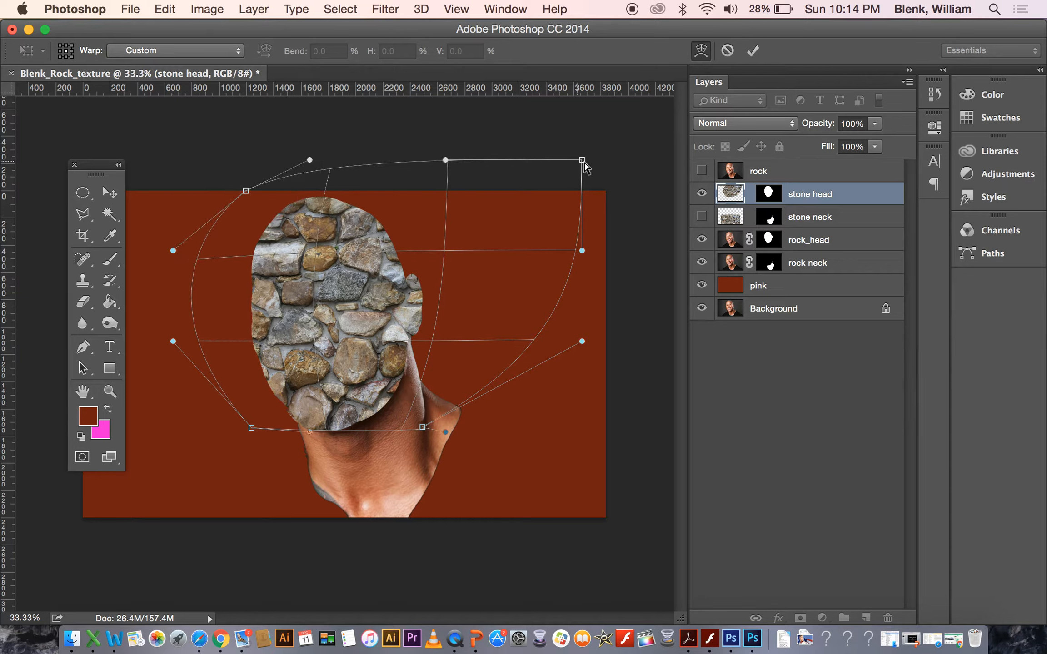
{"action": "left_click_drag", "start_coordinate": [583, 161], "coordinate": [468, 190]}
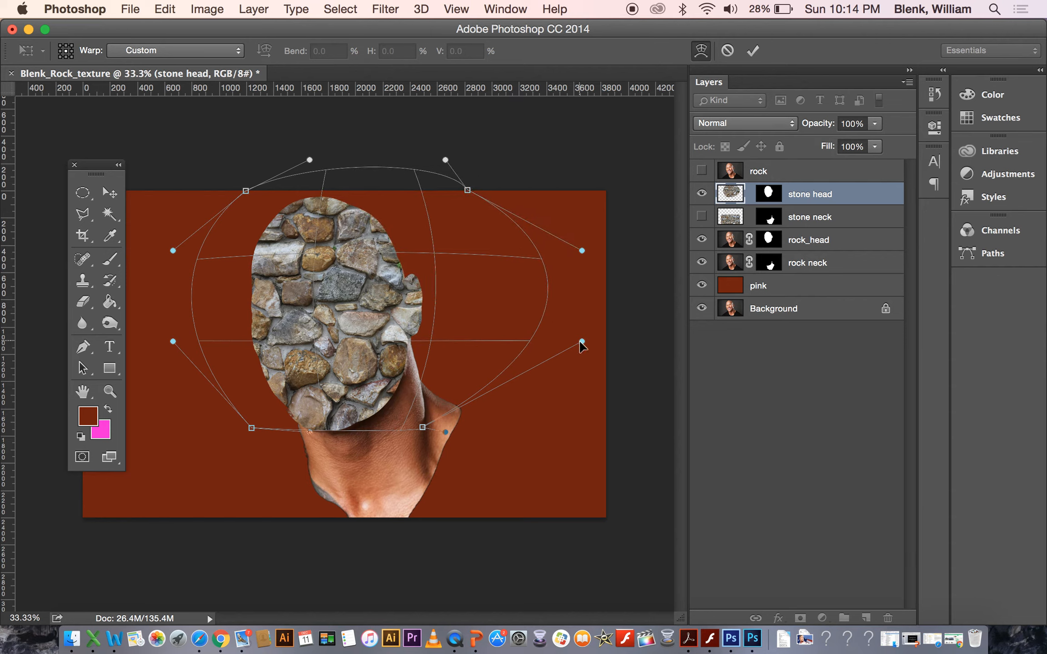
{"action": "left_click_drag", "start_coordinate": [583, 341], "coordinate": [506, 365]}
{"action": "left_click_drag", "start_coordinate": [585, 254], "coordinate": [526, 285]}
{"action": "left_click_drag", "start_coordinate": [173, 251], "coordinate": [217, 253]}
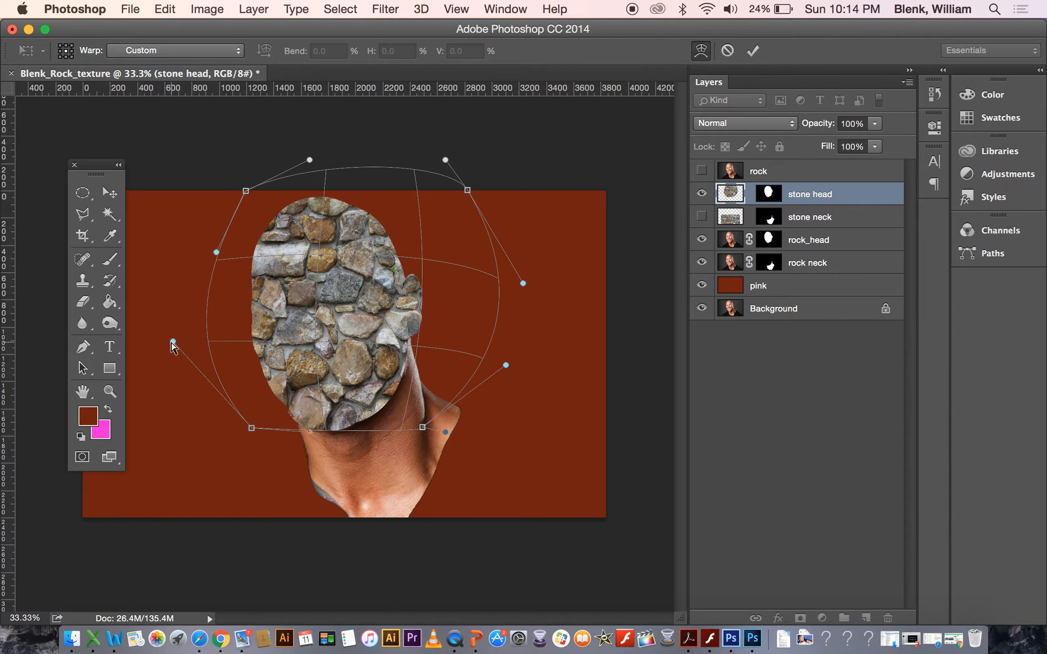
{"action": "left_click_drag", "start_coordinate": [173, 341], "coordinate": [191, 343]}
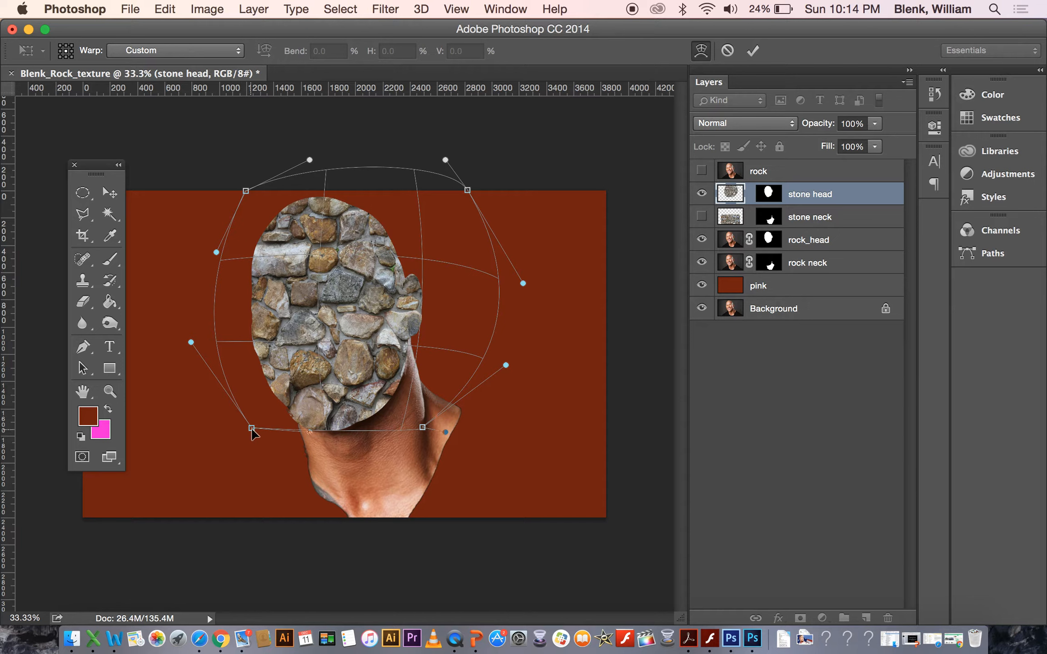
{"action": "left_click_drag", "start_coordinate": [252, 429], "coordinate": [275, 431]}
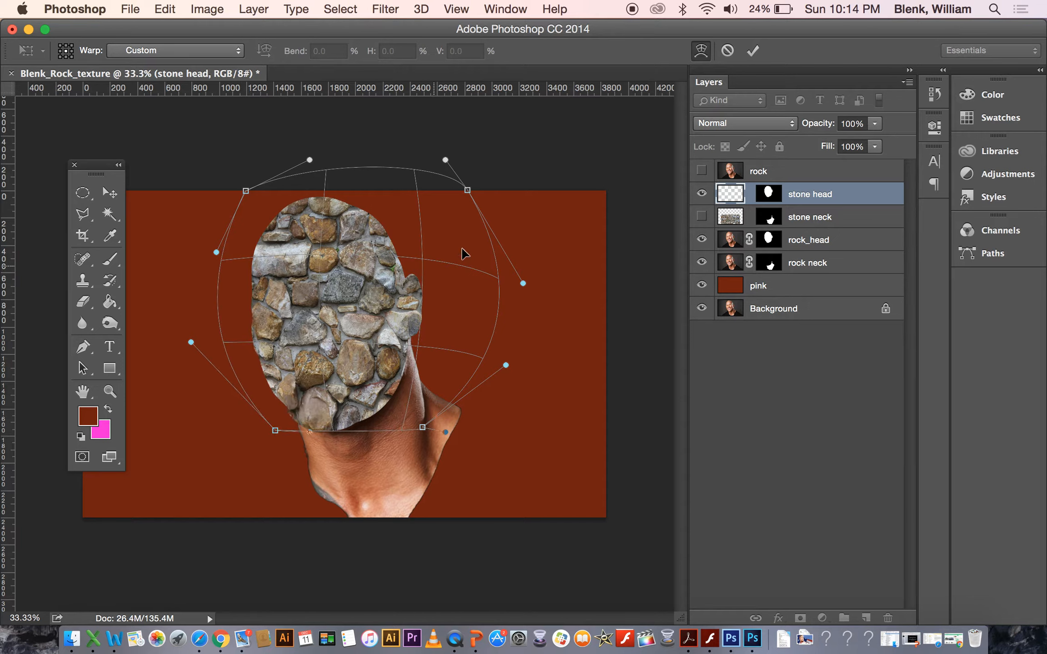
{"action": "left_click_drag", "start_coordinate": [467, 190], "coordinate": [423, 203]}
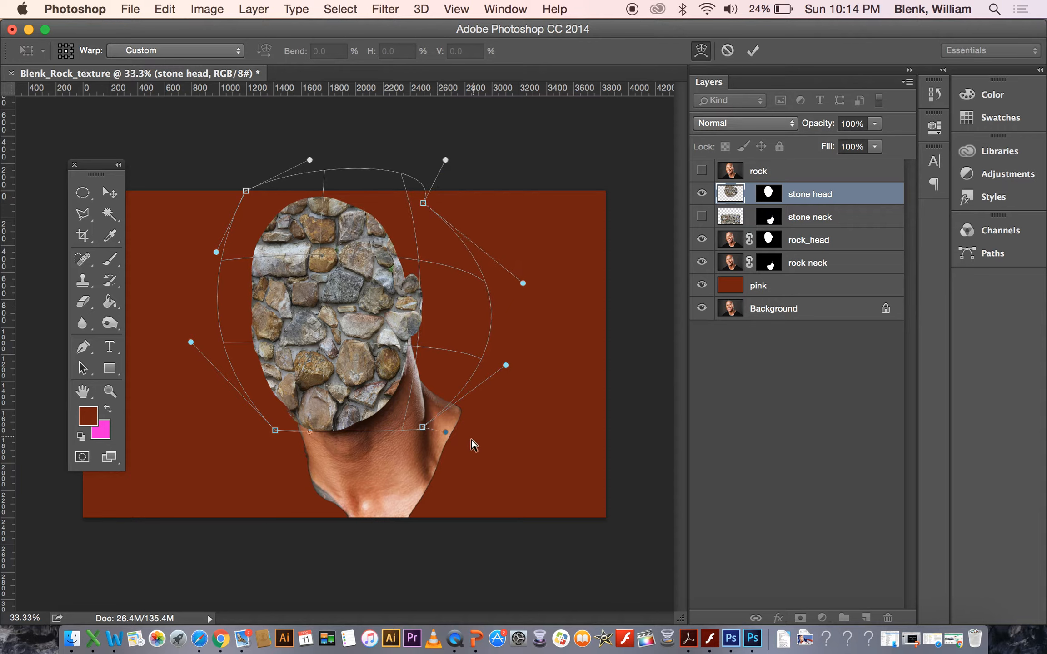
{"action": "left_click_drag", "start_coordinate": [422, 428], "coordinate": [368, 448]}
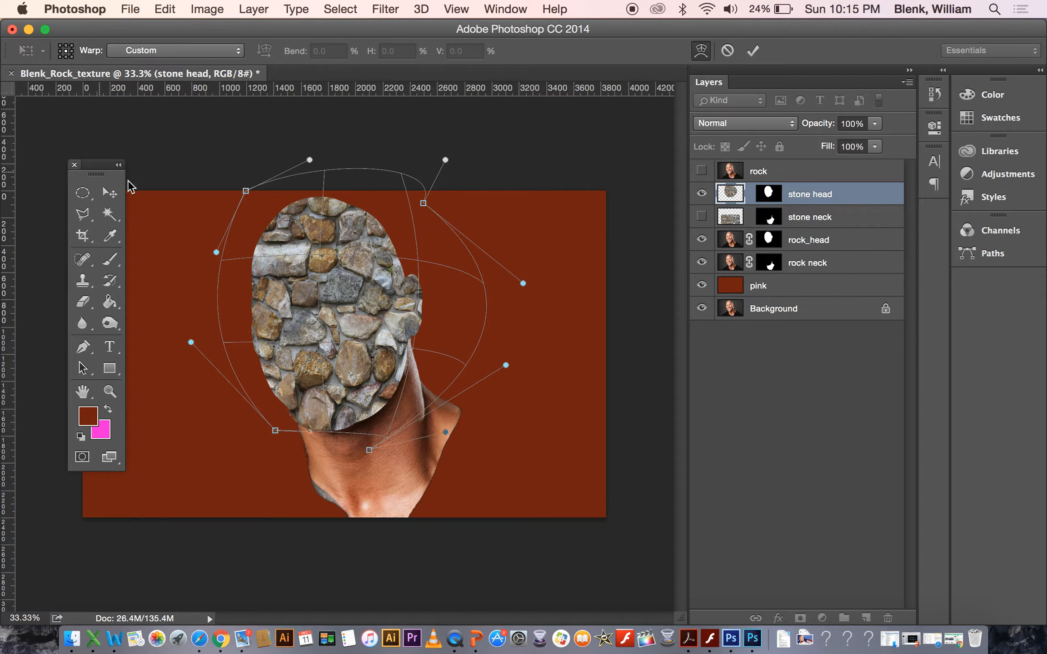
{"action": "left_click", "coordinate": [113, 194]}
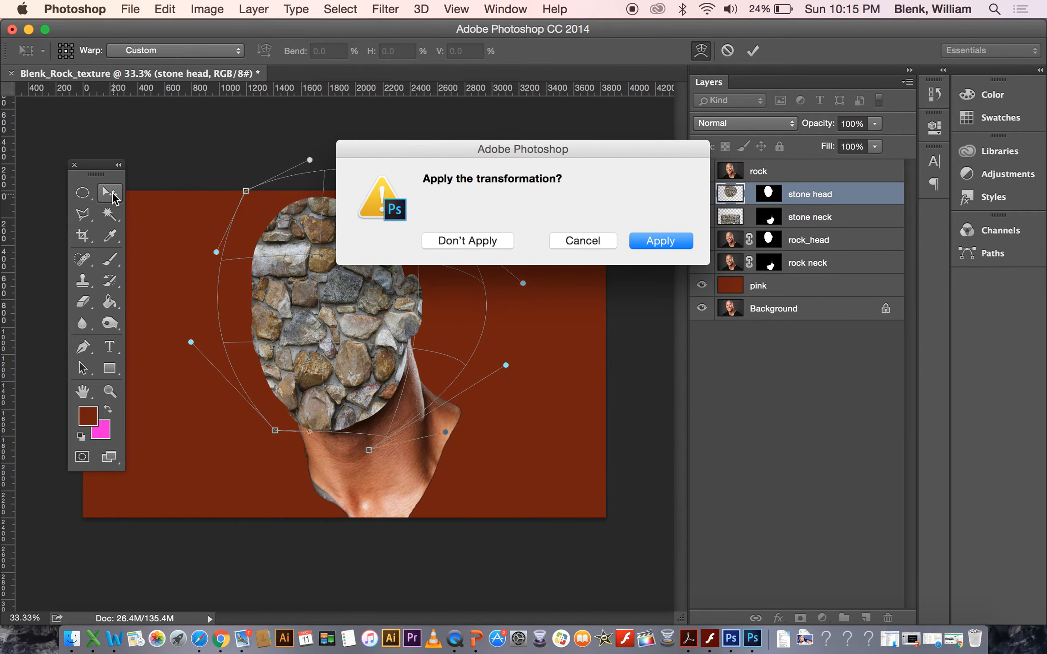
{"action": "left_click", "coordinate": [660, 240]}
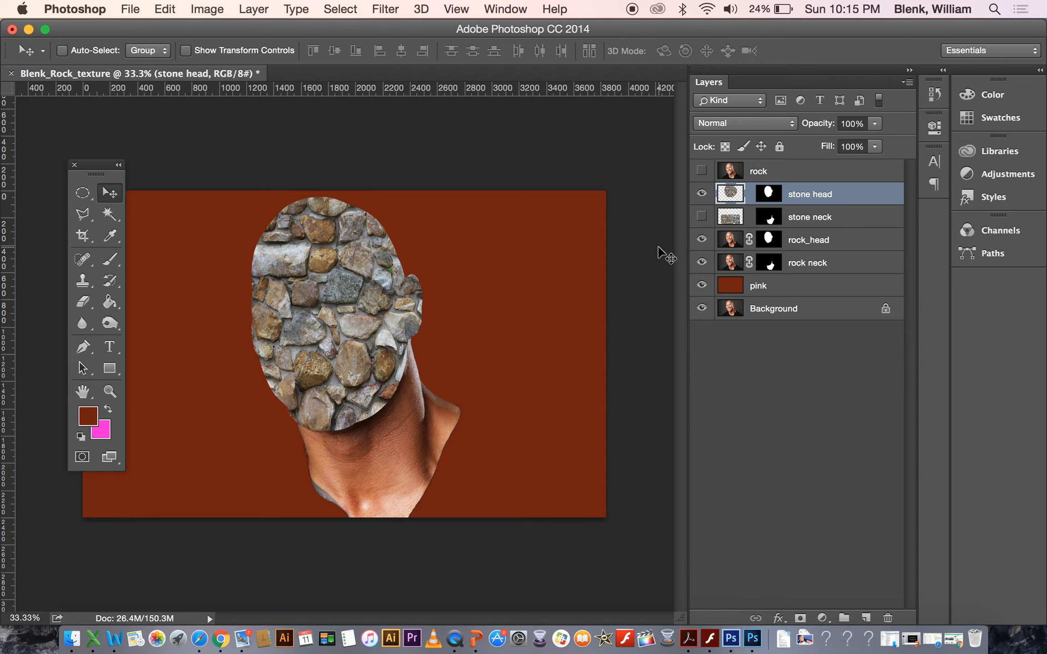
Hide the stone head layer, then show and select the stone neck layer.
{"action": "left_click", "coordinate": [702, 193]}
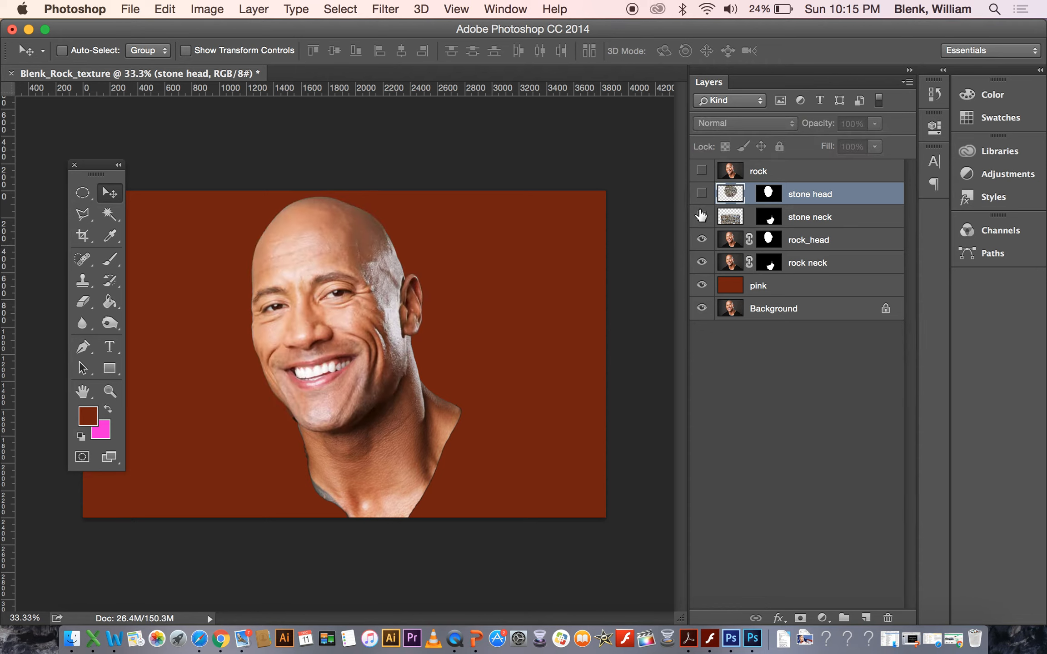
{"action": "left_click", "coordinate": [701, 217]}
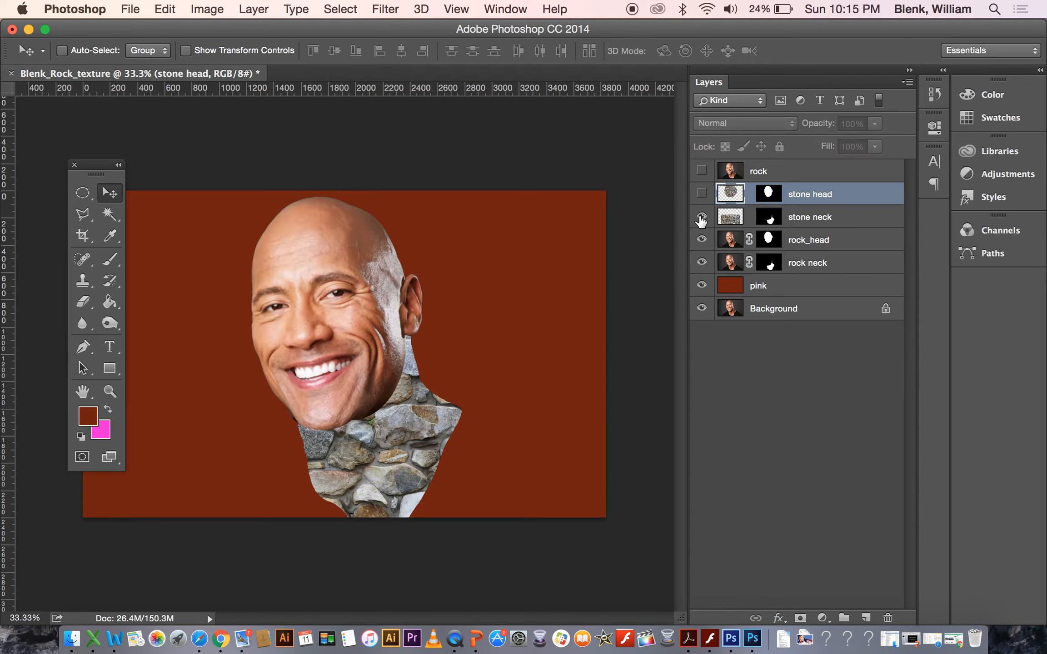
{"action": "left_click", "coordinate": [737, 223]}
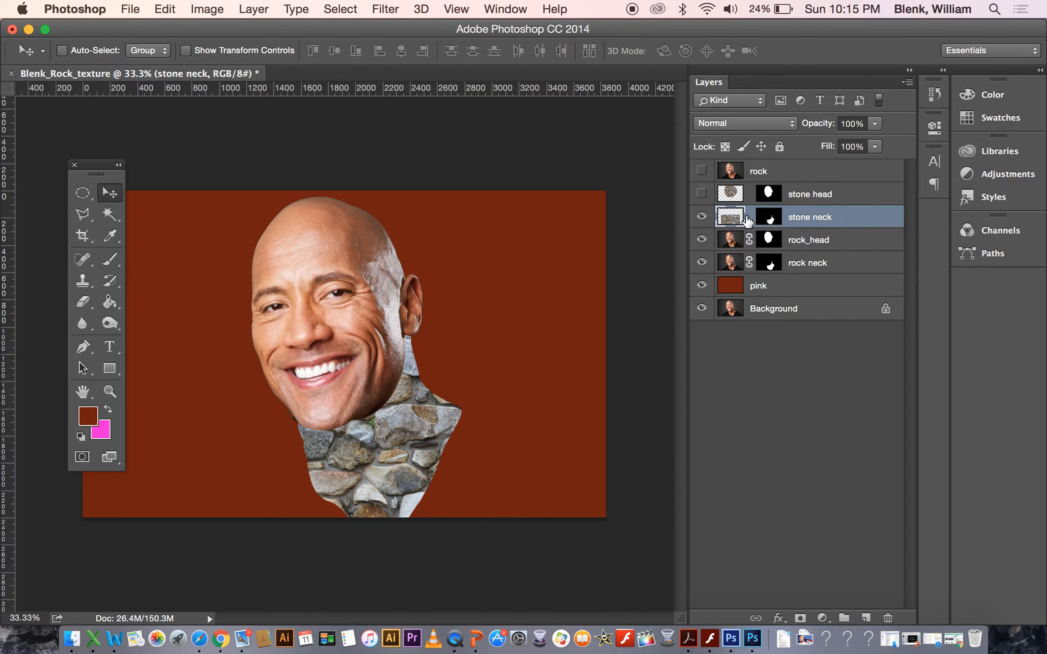
Shift the stone neck texture up and to the right inside its mask.
{"action": "left_click", "coordinate": [748, 217]}
{"action": "left_click_drag", "start_coordinate": [387, 490], "coordinate": [450, 440]}
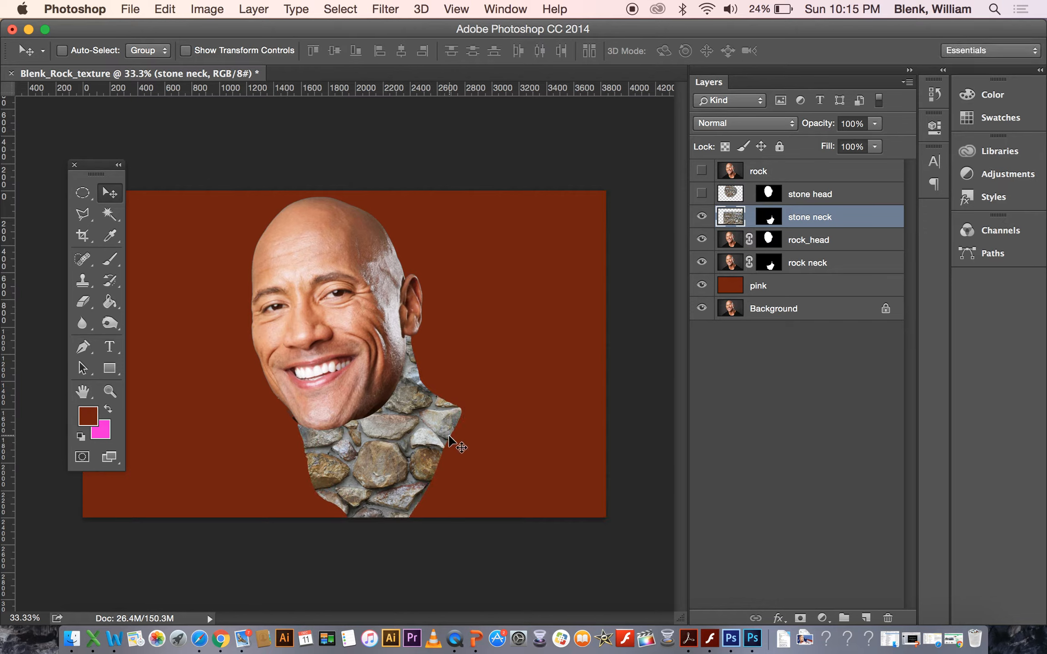
{"action": "left_click_drag", "start_coordinate": [374, 463], "coordinate": [400, 455]}
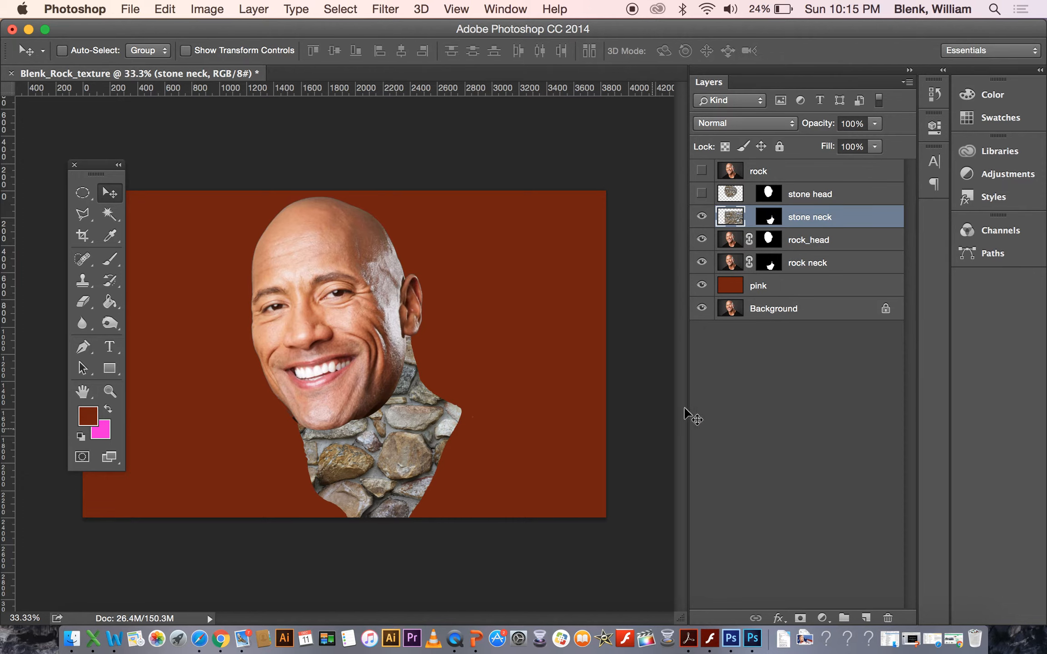
Start a Warp on the stone neck texture, pulling its corners inward around the neck.
{"action": "left_click", "coordinate": [167, 10]}
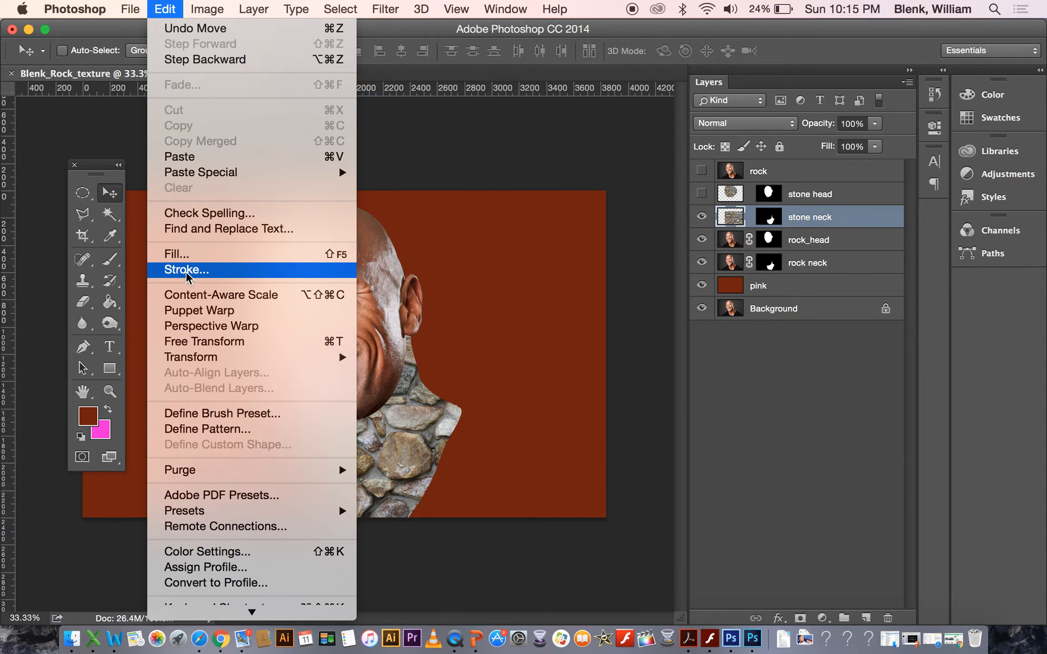
{"action": "mouse_move", "coordinate": [318, 357]}
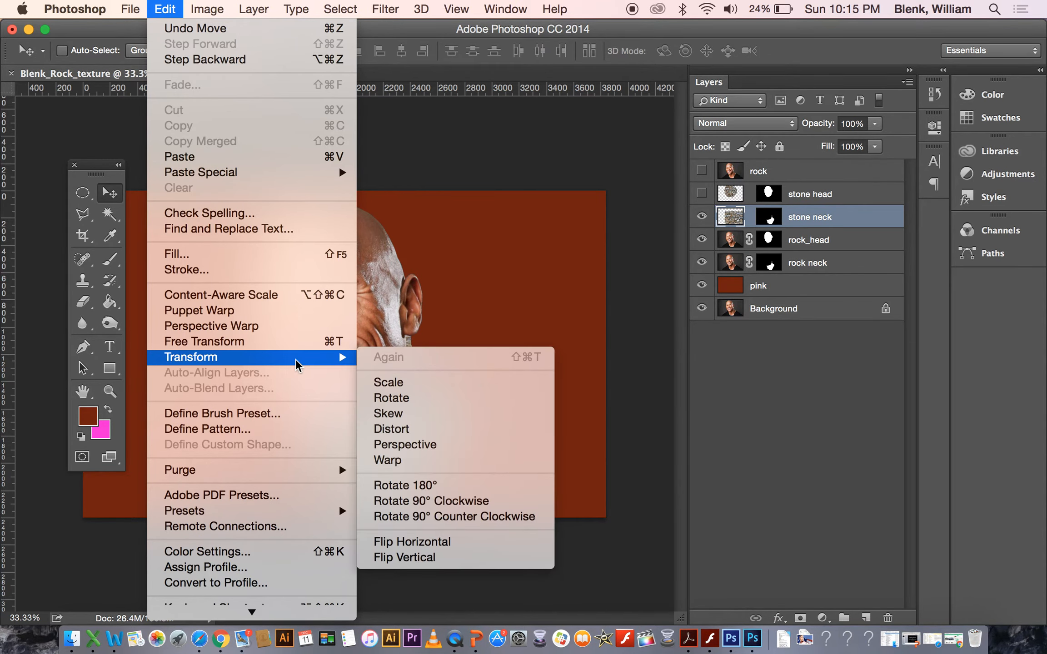
{"action": "left_click", "coordinate": [430, 461]}
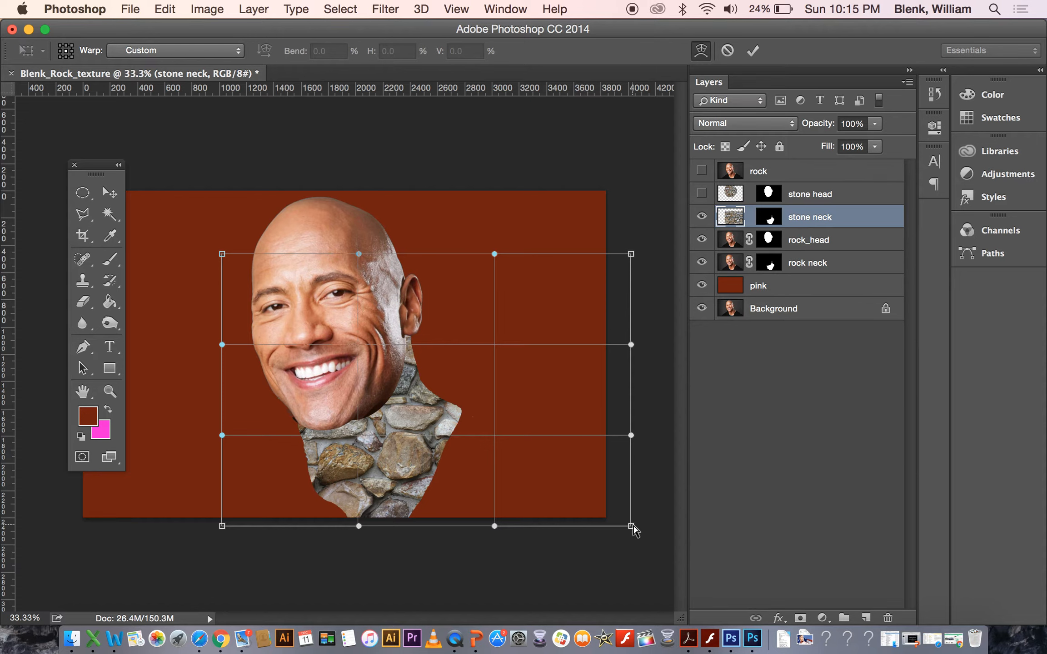
{"action": "left_click_drag", "start_coordinate": [633, 528], "coordinate": [504, 529]}
{"action": "left_click_drag", "start_coordinate": [611, 255], "coordinate": [441, 391]}
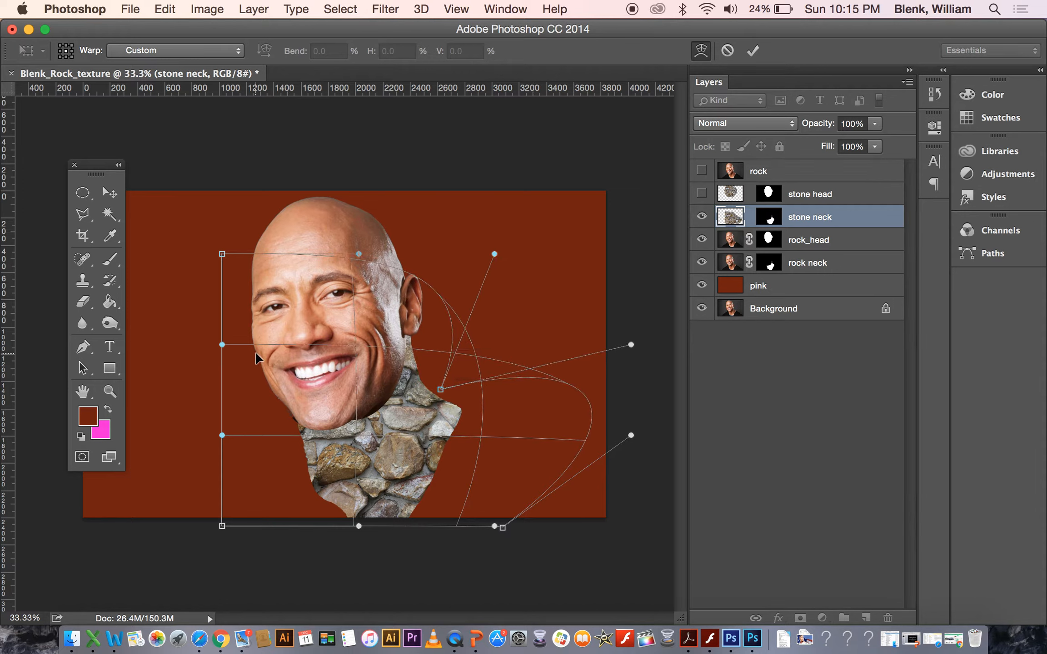
{"action": "left_click_drag", "start_coordinate": [223, 253], "coordinate": [305, 255]}
{"action": "left_click_drag", "start_coordinate": [227, 526], "coordinate": [336, 522]}
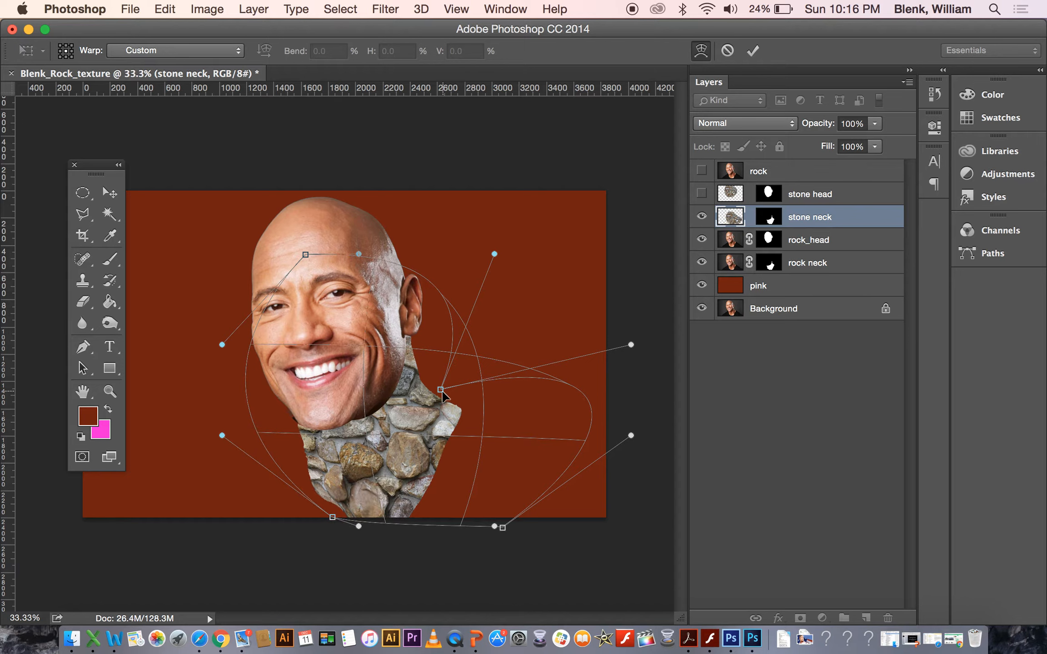
Adjust the neck warp's inner and side handles to curve the stones around the throat, and apply the warp.
{"action": "mouse_move", "coordinate": [441, 390]}
{"action": "left_mouse_down"}
{"action": "mouse_move", "coordinate": [380, 404]}
{"action": "mouse_move", "coordinate": [435, 381]}
{"action": "left_mouse_up"}
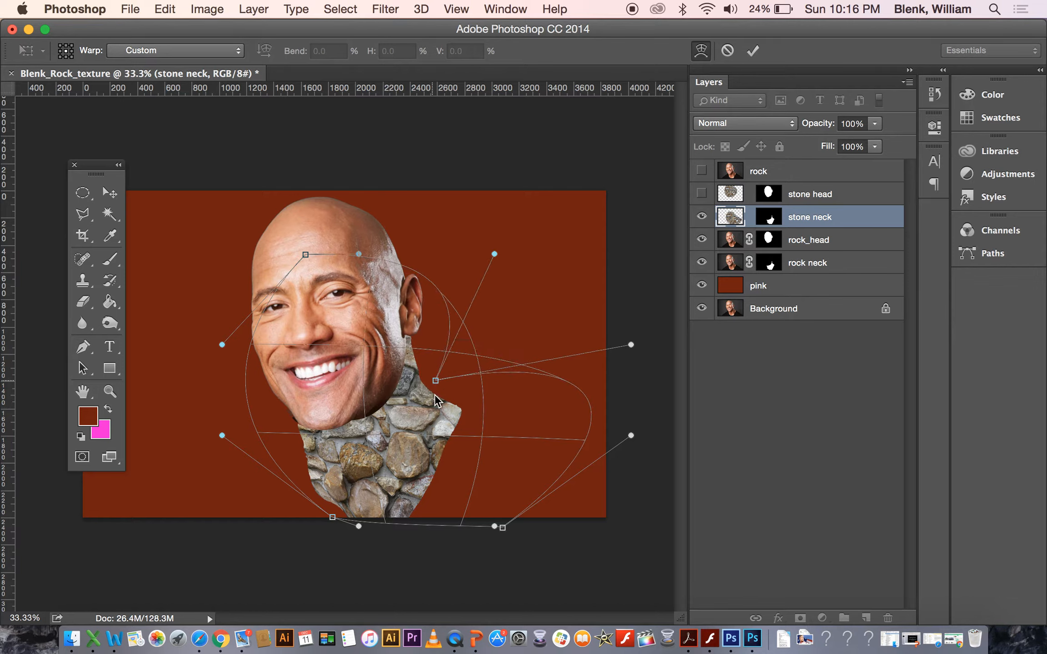
{"action": "left_click_drag", "start_coordinate": [482, 528], "coordinate": [418, 526]}
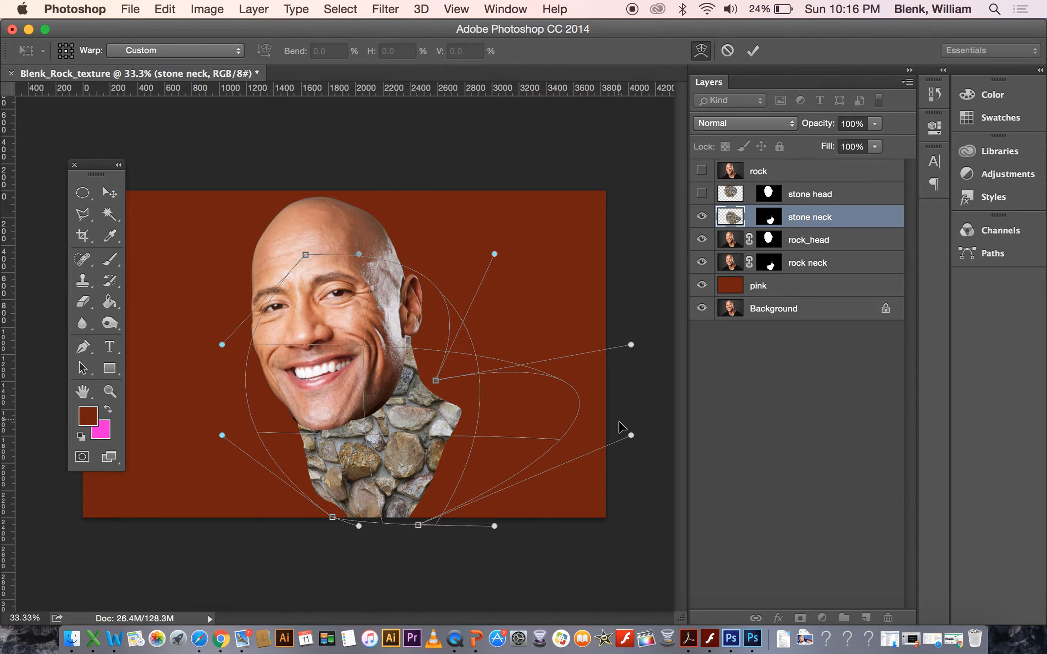
{"action": "left_click_drag", "start_coordinate": [625, 438], "coordinate": [471, 468]}
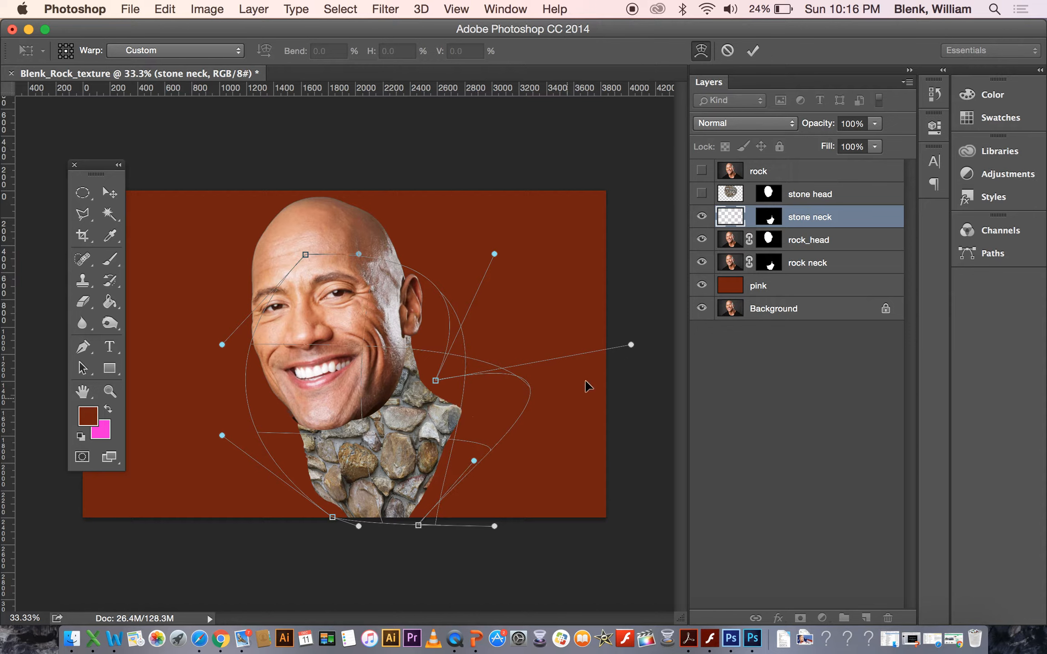
{"action": "left_click_drag", "start_coordinate": [631, 347], "coordinate": [539, 390]}
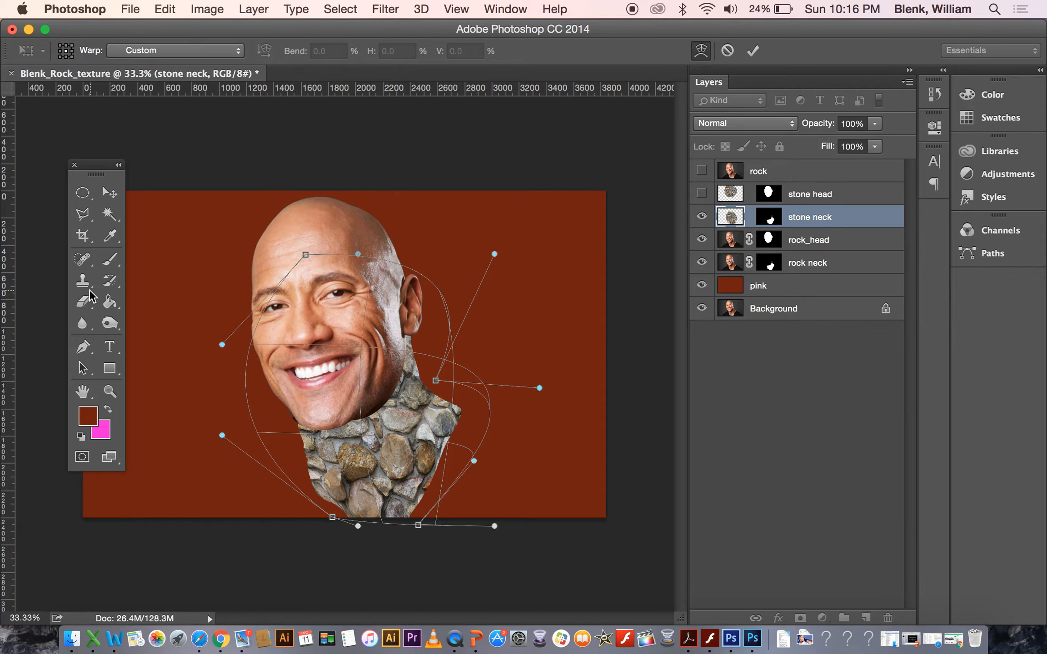
{"action": "left_click", "coordinate": [109, 192]}
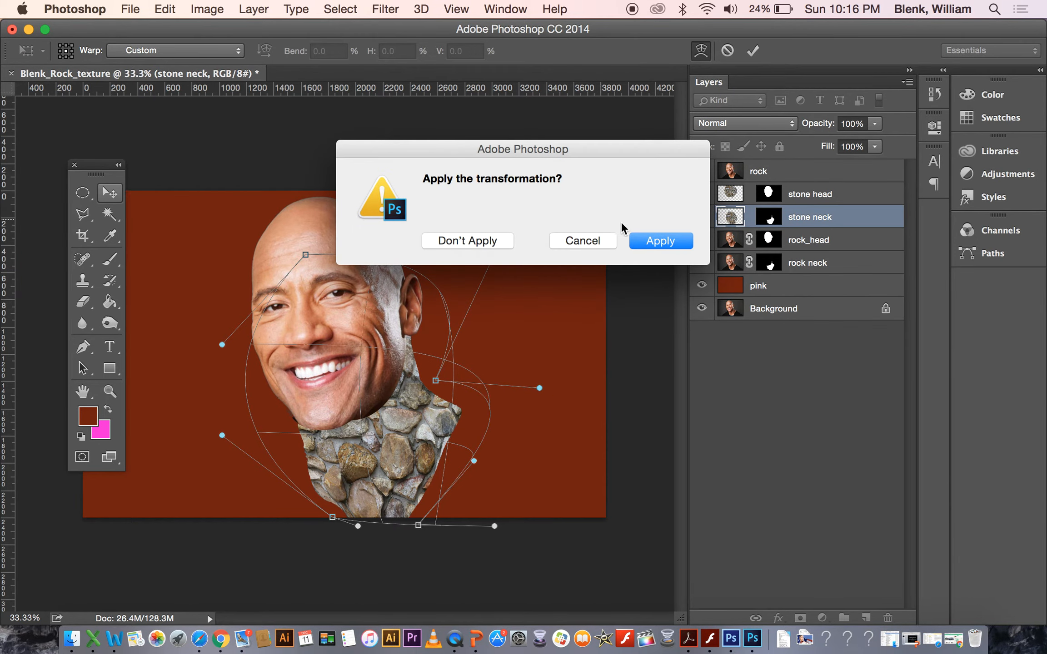
{"action": "left_click", "coordinate": [664, 242]}
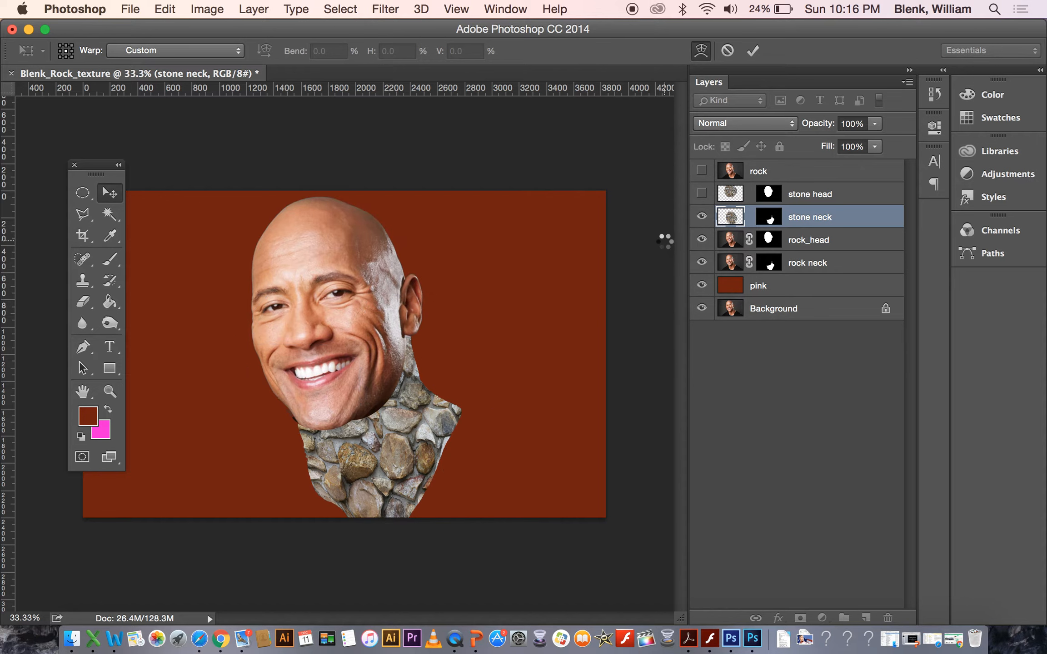
Show the stone head layer again and step through the stone and rock layers.
{"action": "left_click", "coordinate": [705, 198]}
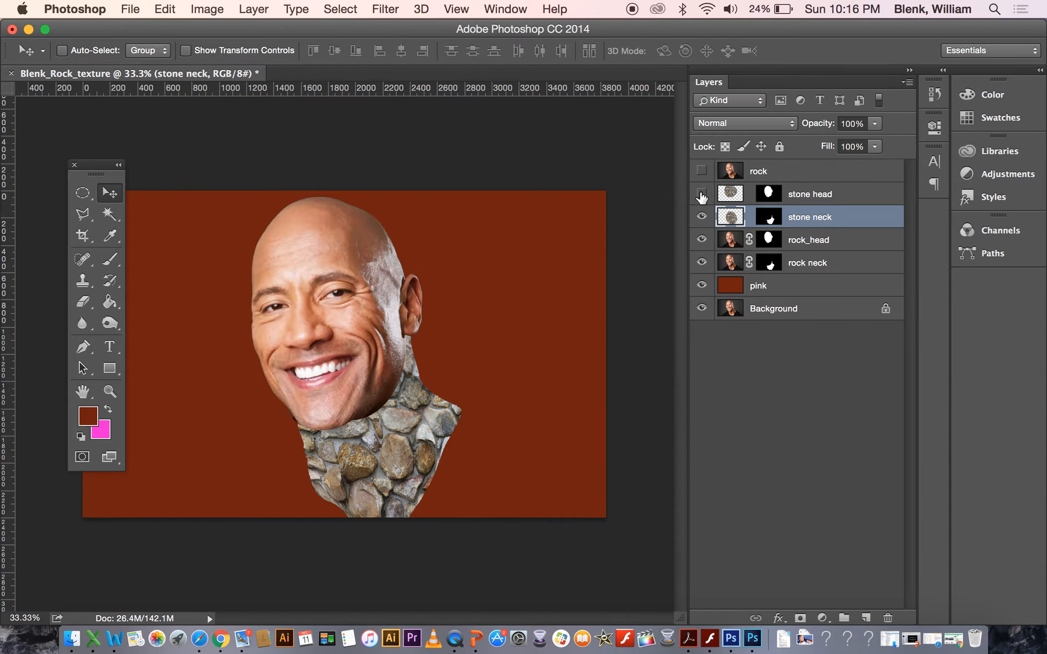
{"action": "left_click", "coordinate": [702, 194]}
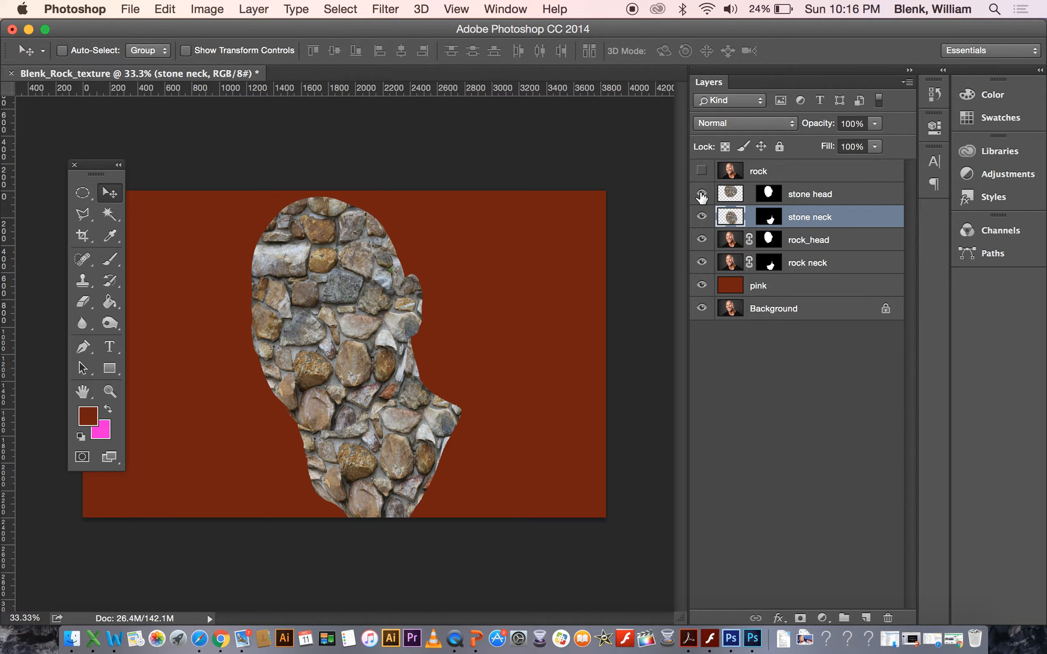
{"action": "left_click", "coordinate": [817, 201]}
{"action": "left_click", "coordinate": [812, 222]}
{"action": "left_click", "coordinate": [812, 245]}
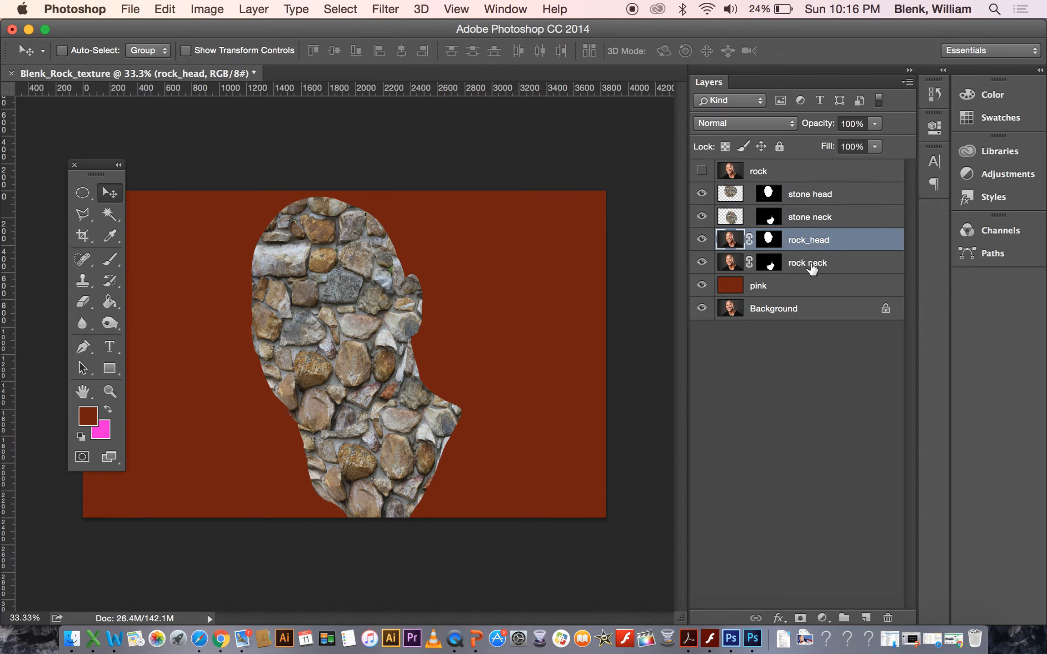
{"action": "left_click", "coordinate": [812, 269]}
{"action": "left_click", "coordinate": [812, 245]}
{"action": "left_click", "coordinate": [811, 269]}
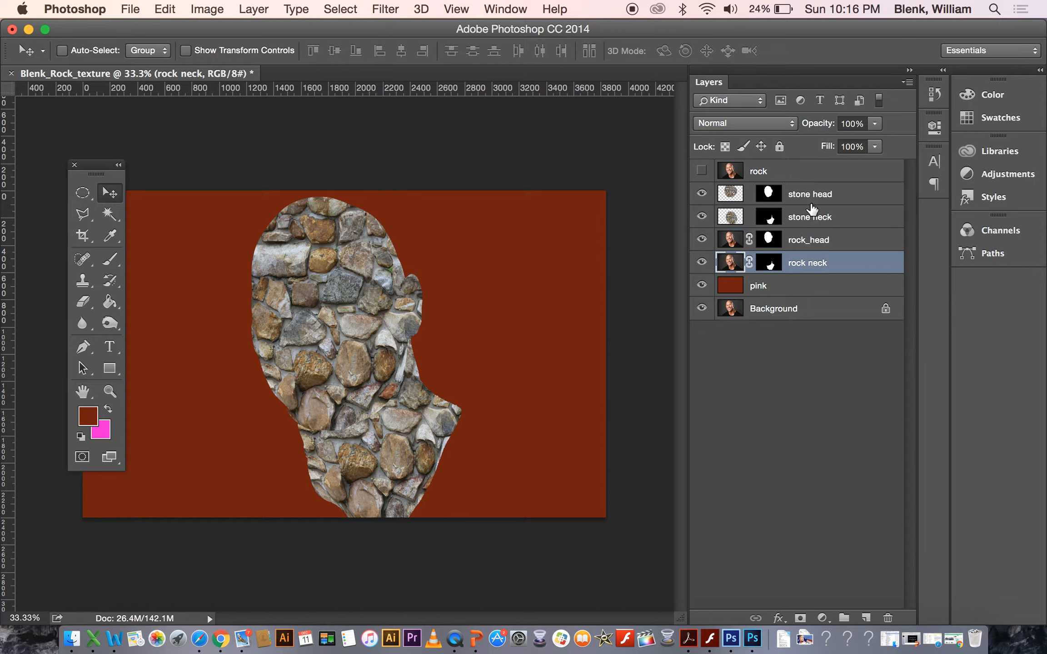
Apply Levels to the stone head layer, setting the input levels to 60, 1.03 and 217.
{"action": "left_click", "coordinate": [809, 197]}
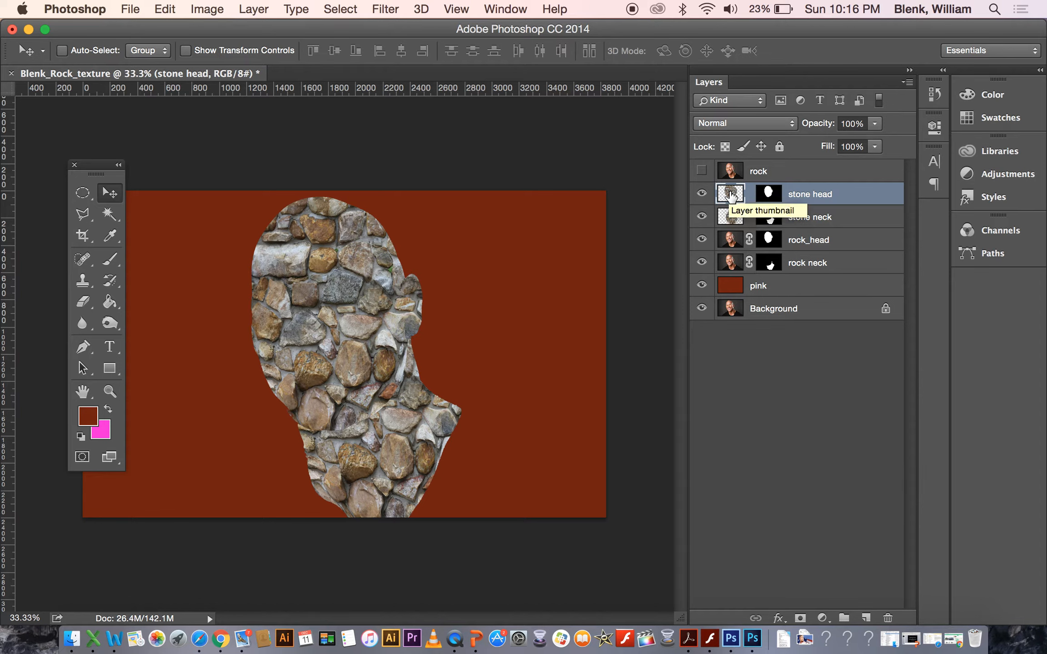
{"action": "left_click", "coordinate": [210, 8]}
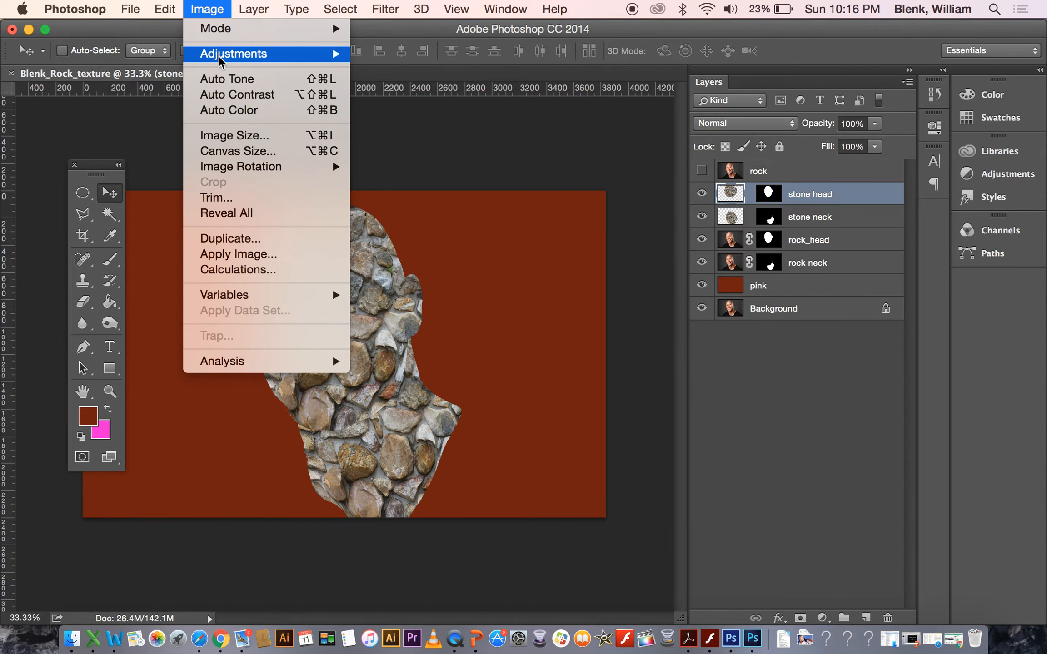
{"action": "mouse_move", "coordinate": [220, 58]}
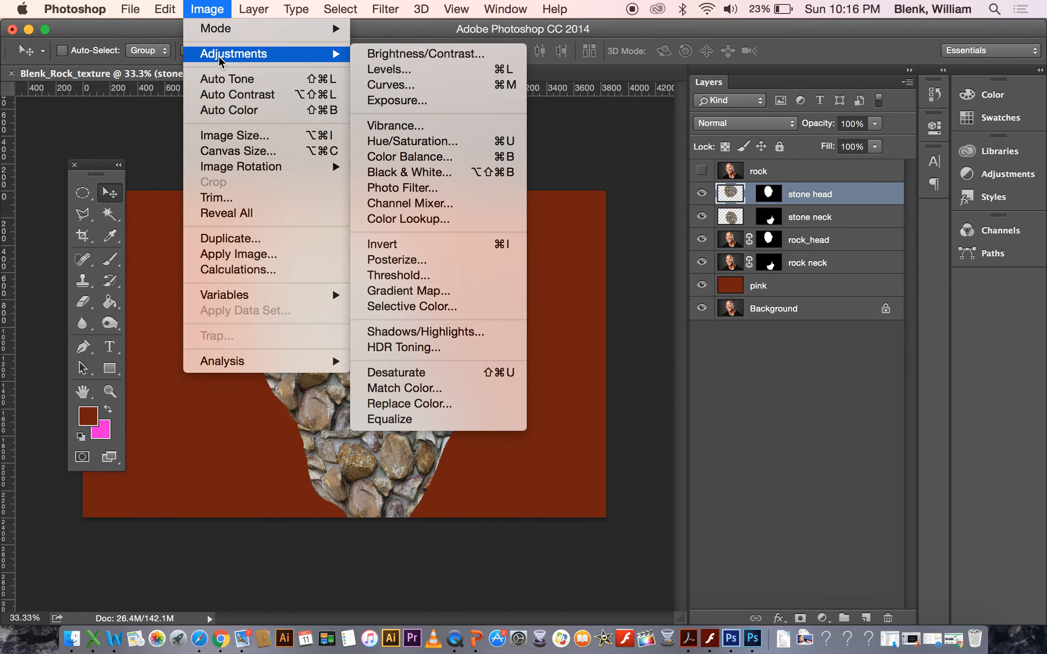
{"action": "left_click", "coordinate": [387, 73]}
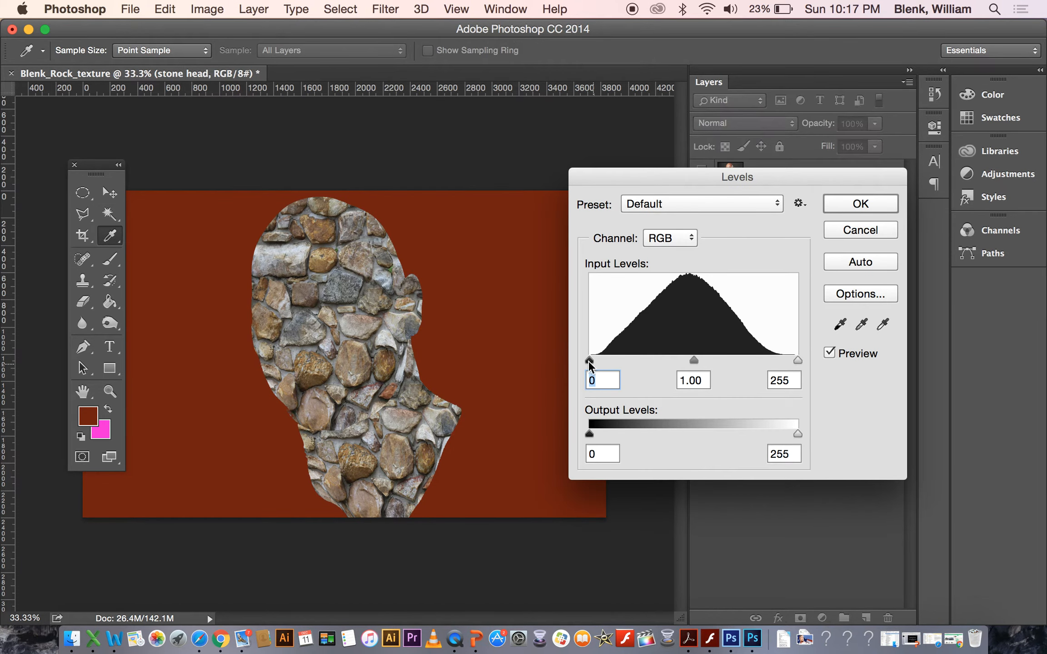
{"action": "left_click_drag", "start_coordinate": [592, 361], "coordinate": [622, 362]}
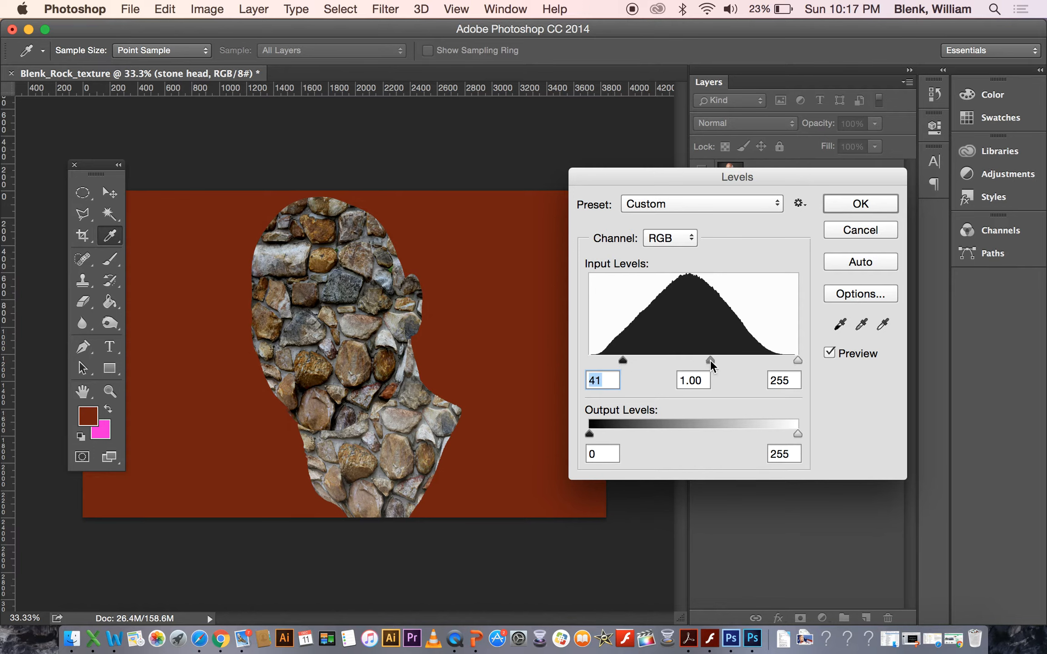
{"action": "left_click_drag", "start_coordinate": [676, 364], "coordinate": [708, 358]}
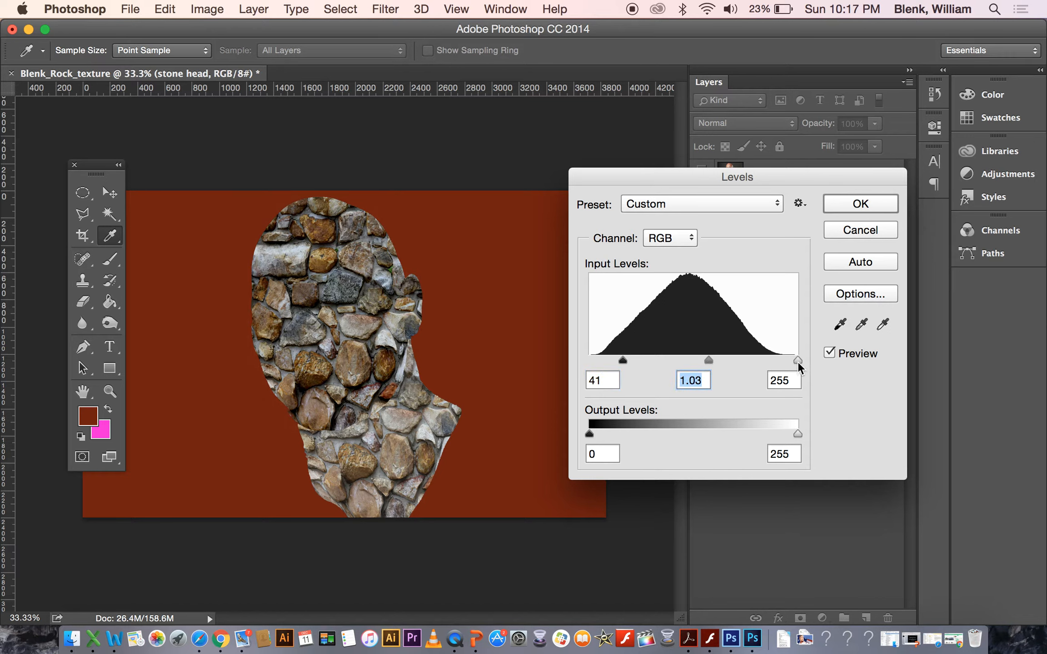
{"action": "left_click_drag", "start_coordinate": [797, 362], "coordinate": [766, 362]}
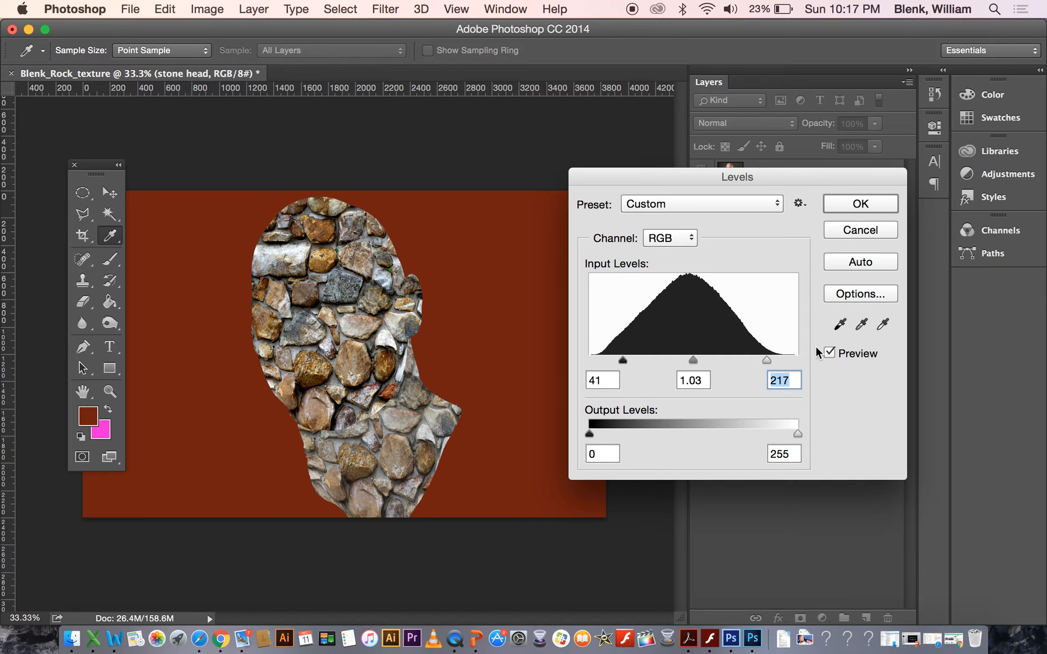
{"action": "left_click", "coordinate": [829, 355]}
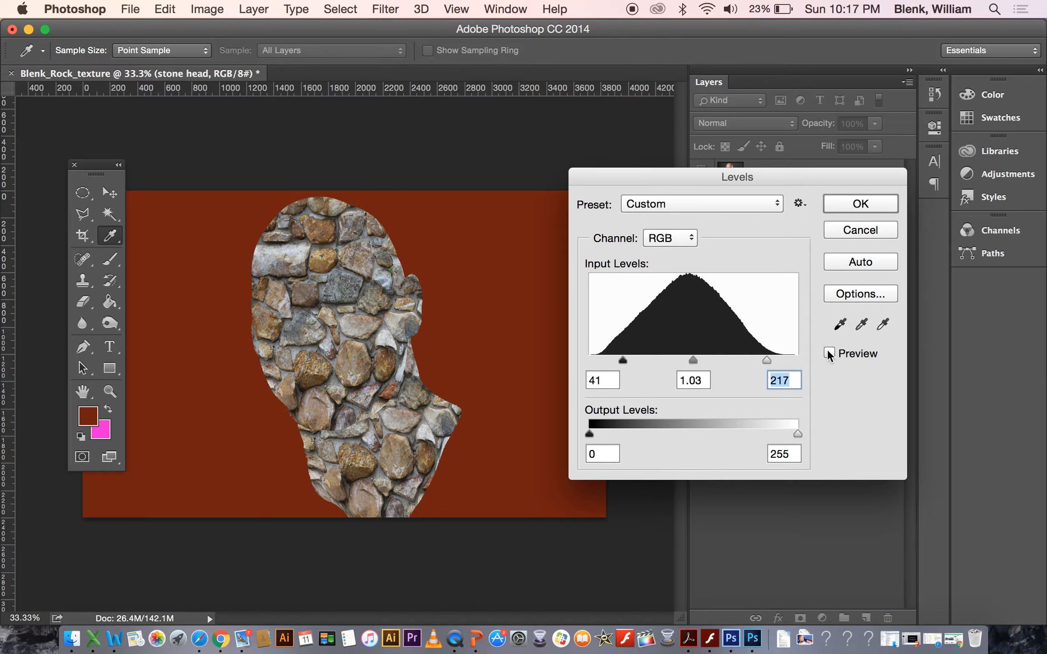
{"action": "left_click", "coordinate": [829, 354]}
{"action": "left_click_drag", "start_coordinate": [624, 360], "coordinate": [638, 361]}
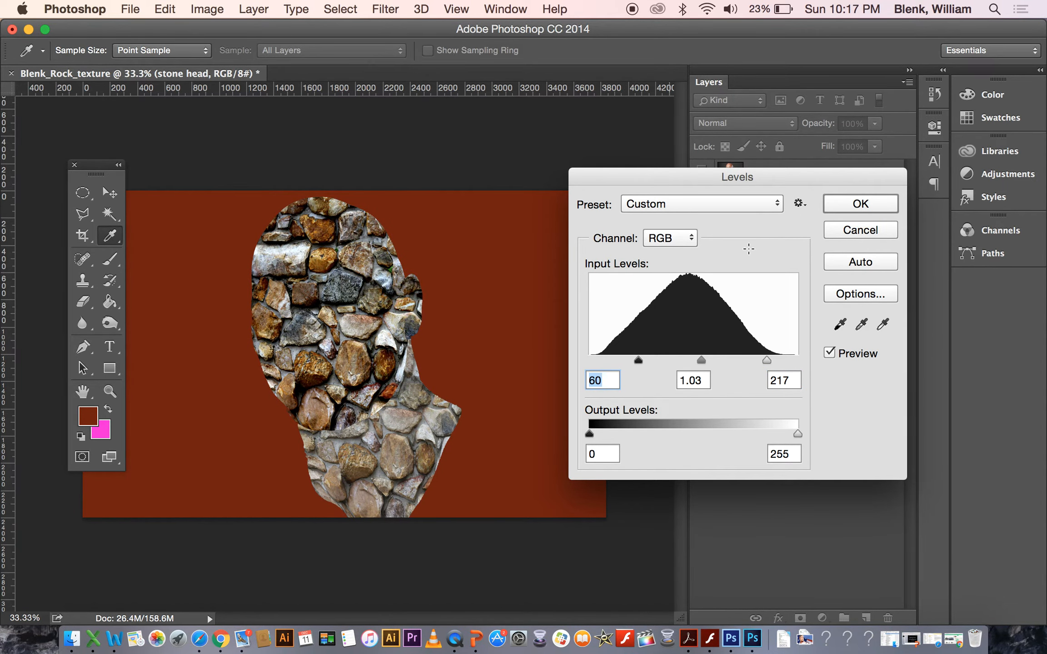
{"action": "left_click", "coordinate": [859, 204]}
Apply Levels to the stone neck layer, setting the input levels to 60, 1.00 and 214.
{"action": "key", "text": "v"}
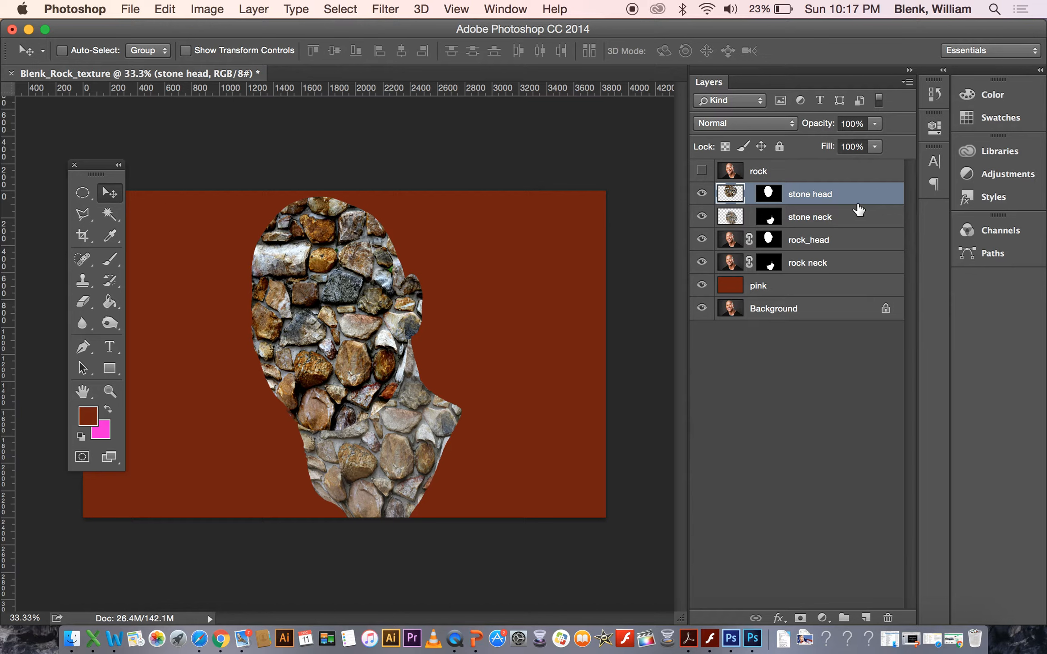
{"action": "left_click", "coordinate": [730, 220]}
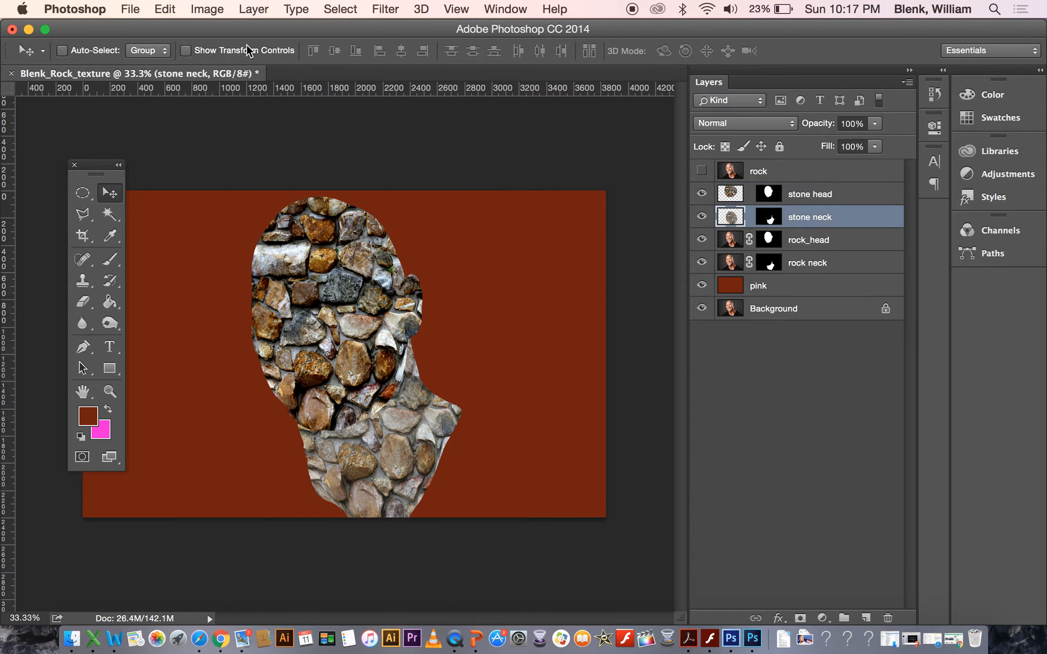
{"action": "left_click", "coordinate": [166, 10]}
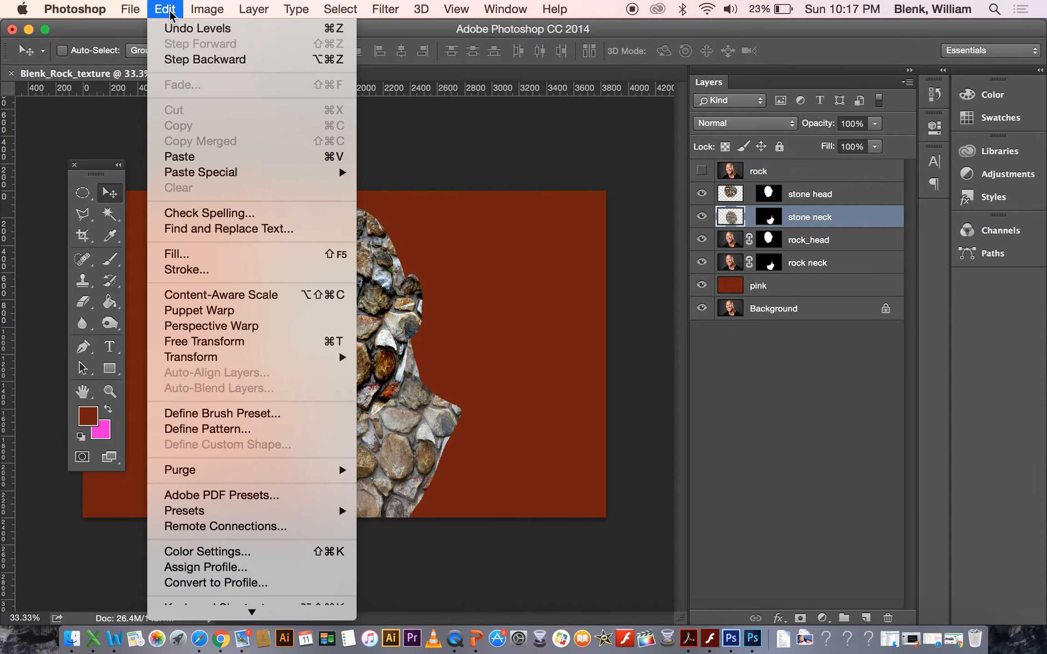
{"action": "mouse_move", "coordinate": [214, 12]}
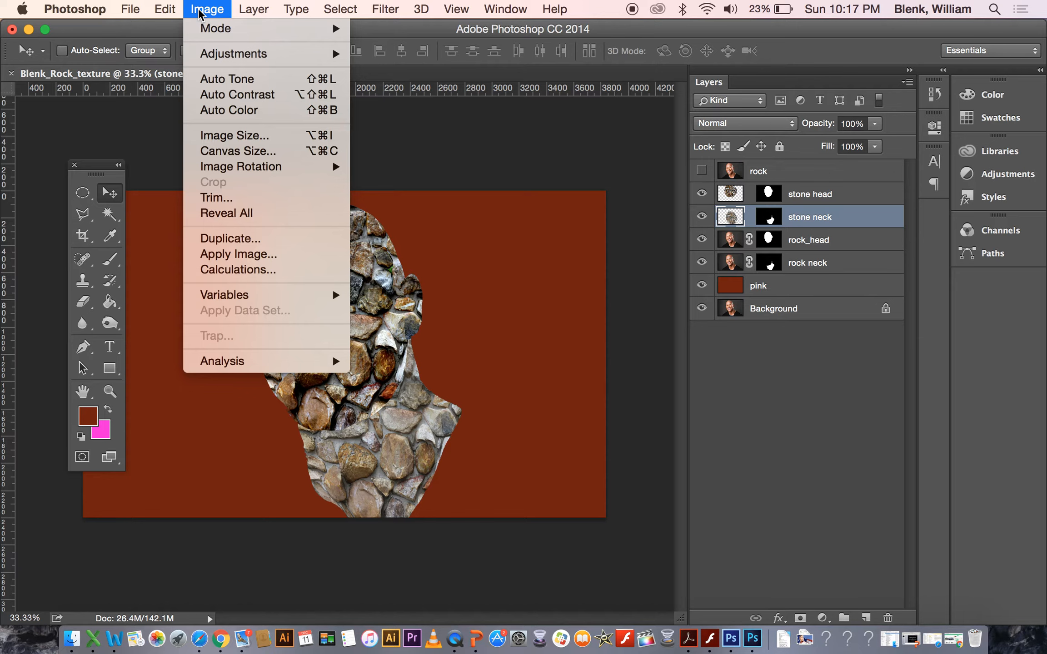
{"action": "mouse_move", "coordinate": [266, 50]}
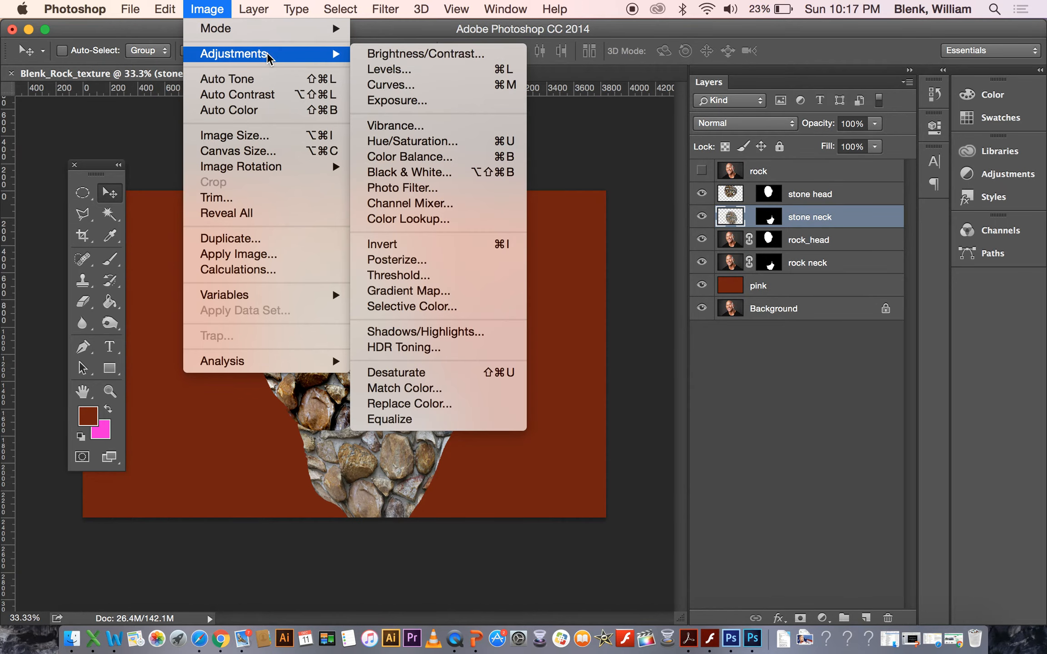
{"action": "left_click", "coordinate": [396, 69]}
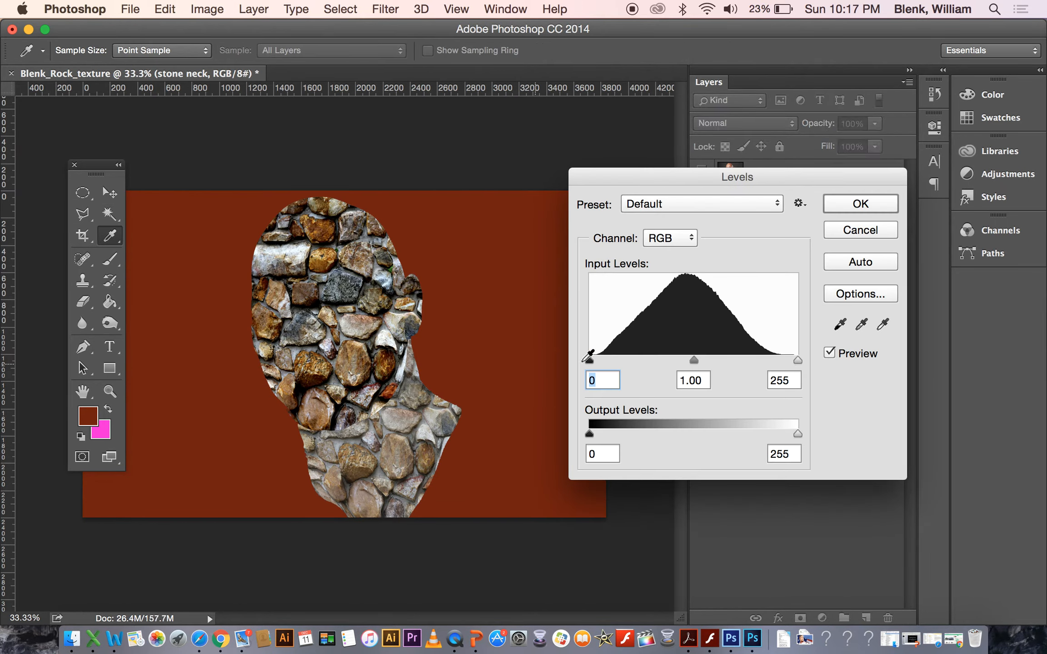
{"action": "left_click_drag", "start_coordinate": [591, 360], "coordinate": [638, 362]}
{"action": "left_click_drag", "start_coordinate": [799, 360], "coordinate": [764, 360]}
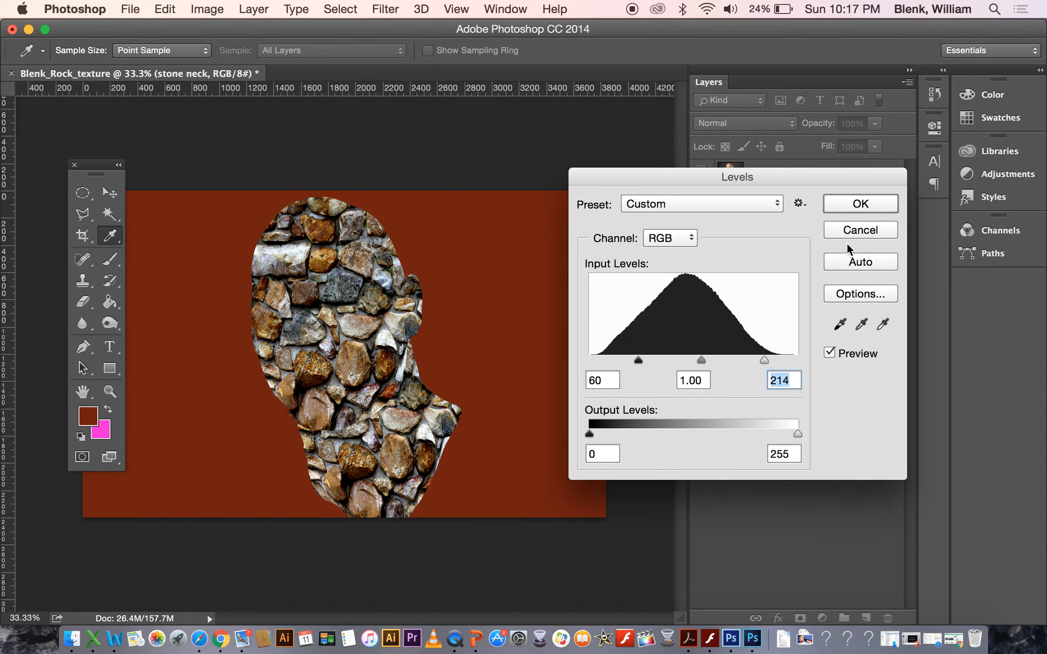
{"action": "left_click", "coordinate": [861, 204]}
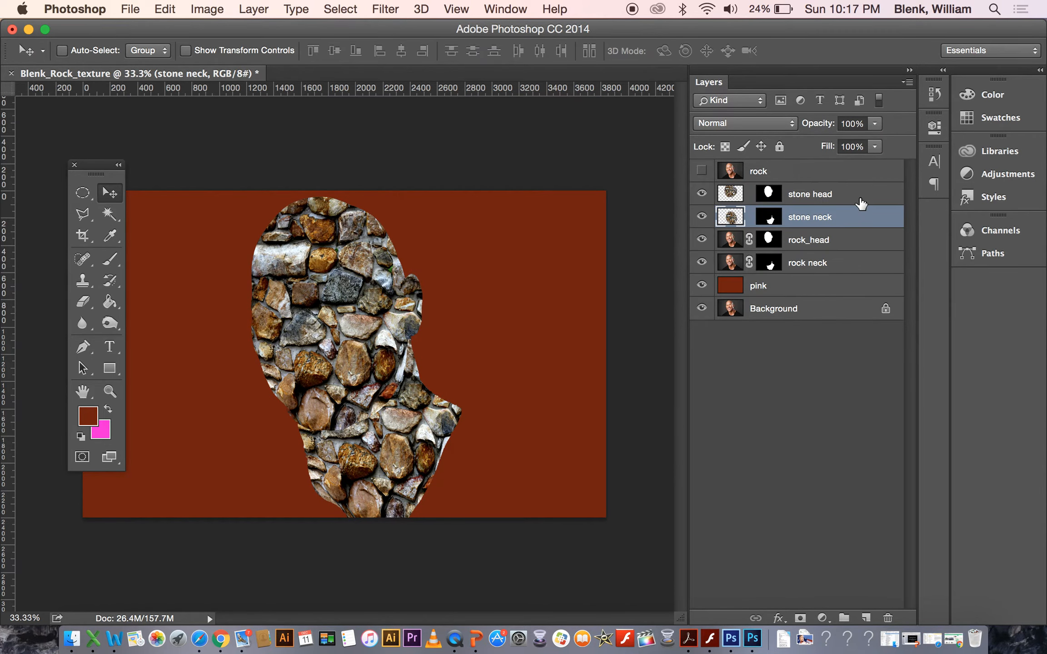
Set the stone head layer's blend mode to Multiply.
{"action": "left_click", "coordinate": [813, 199]}
{"action": "left_click", "coordinate": [815, 219]}
{"action": "left_click", "coordinate": [814, 195]}
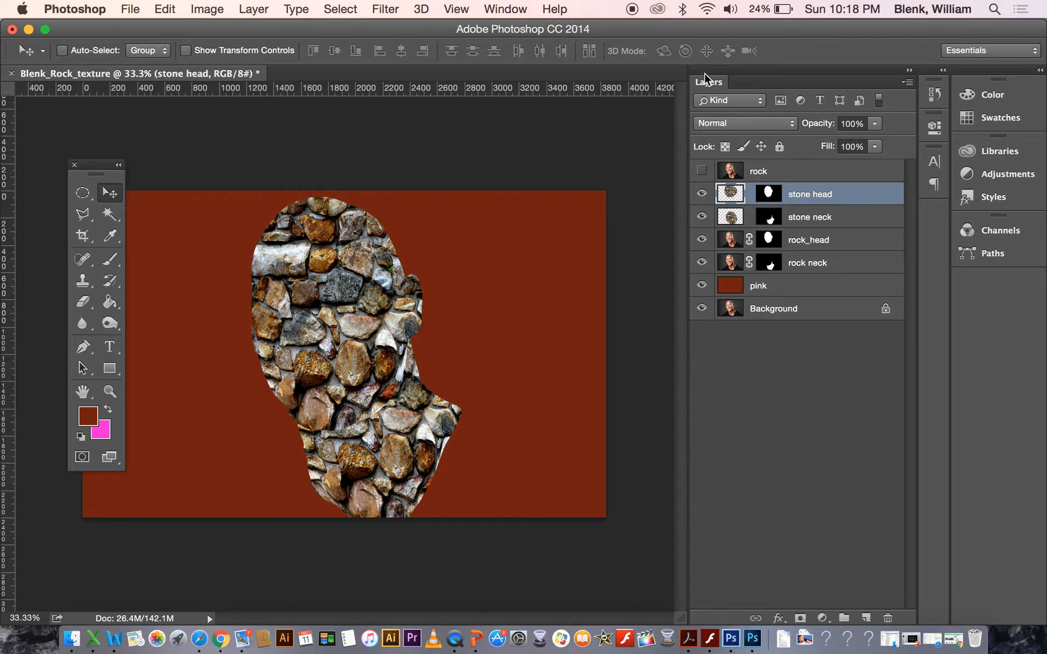
{"action": "left_click_drag", "start_coordinate": [709, 80], "coordinate": [635, 145]}
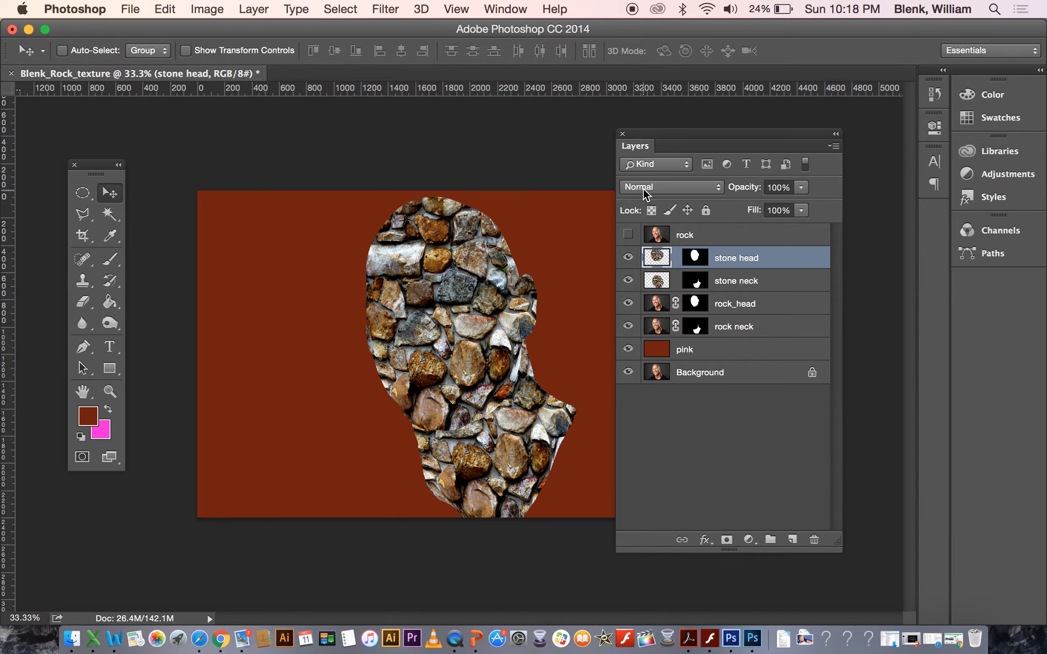
{"action": "left_click", "coordinate": [720, 189]}
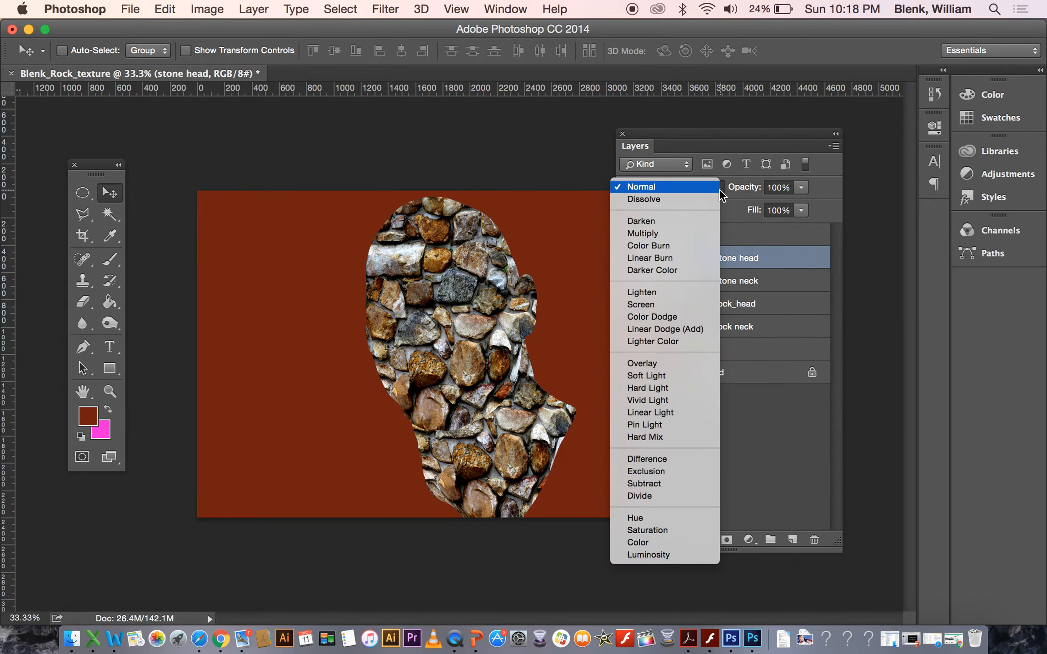
{"action": "left_click", "coordinate": [688, 235]}
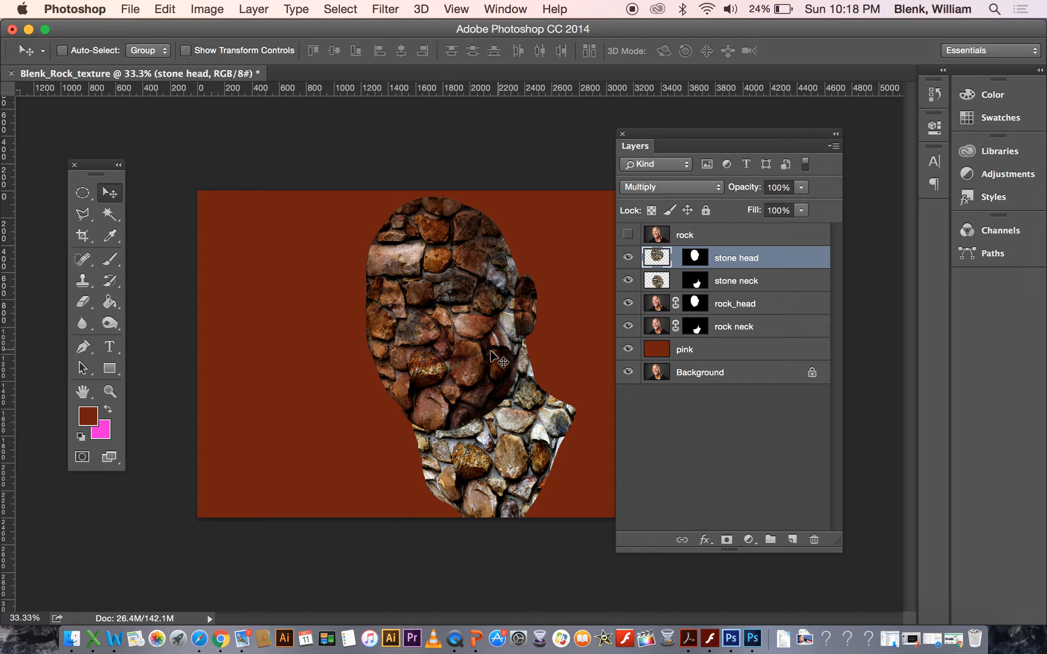
Set the stone neck layer's blend mode to Multiply as well.
{"action": "left_click", "coordinate": [662, 286]}
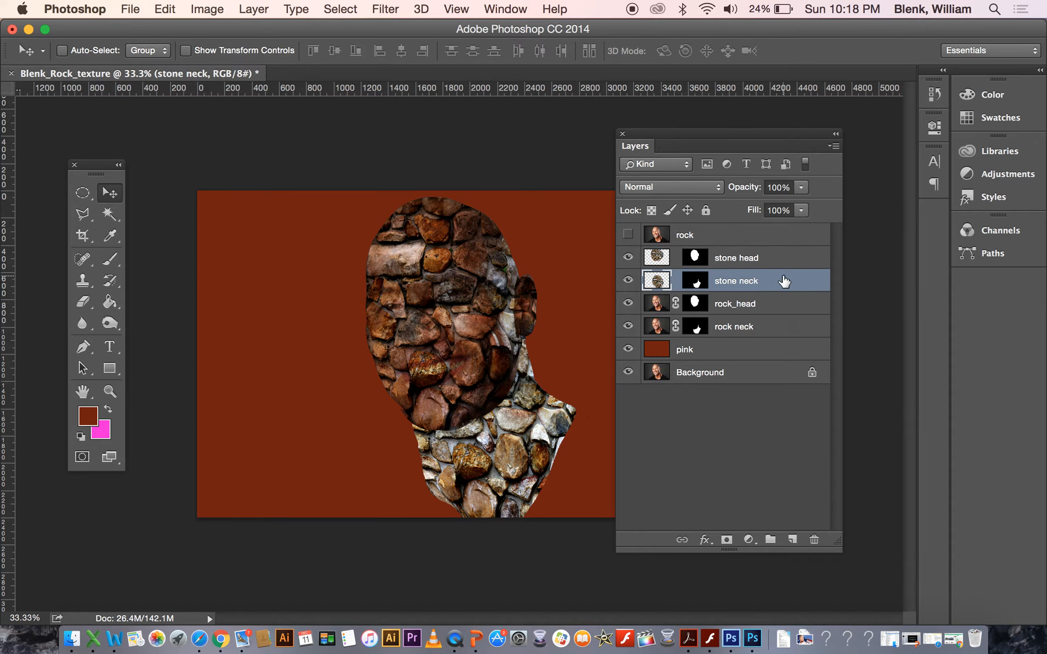
{"action": "left_click", "coordinate": [687, 283]}
{"action": "left_click", "coordinate": [628, 280]}
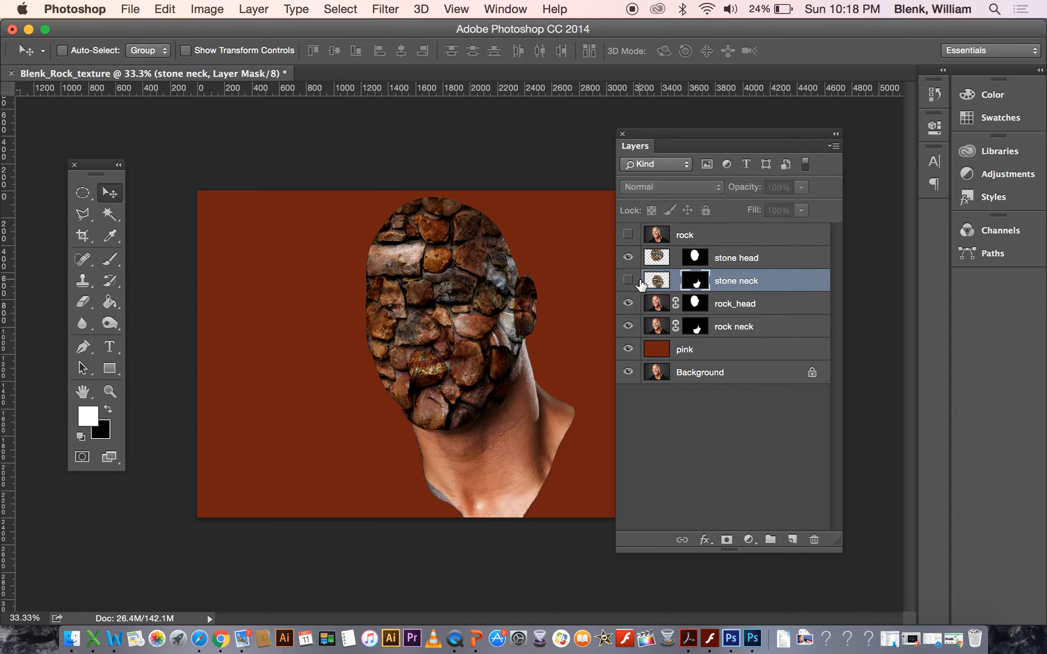
{"action": "left_click", "coordinate": [628, 281]}
{"action": "left_click", "coordinate": [653, 282]}
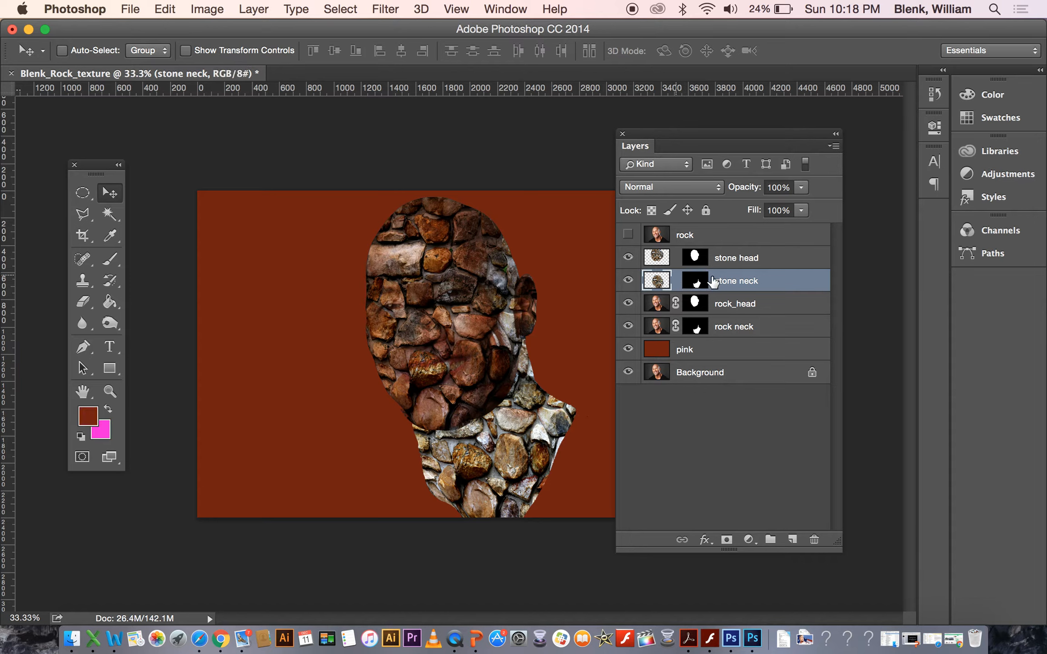
{"action": "left_click", "coordinate": [716, 189]}
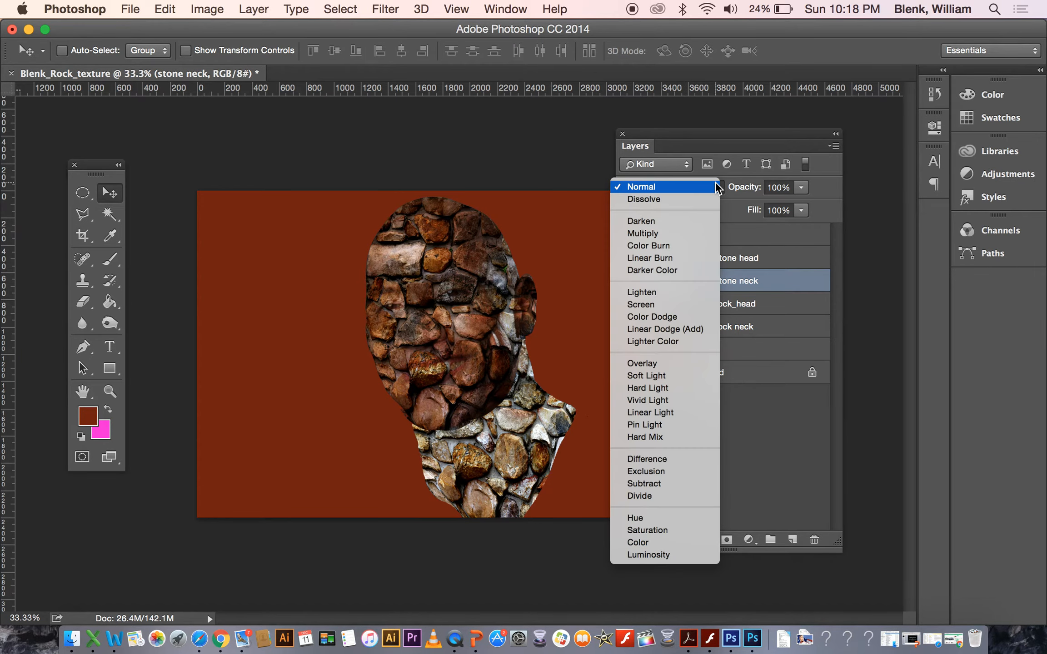
{"action": "left_click", "coordinate": [692, 233]}
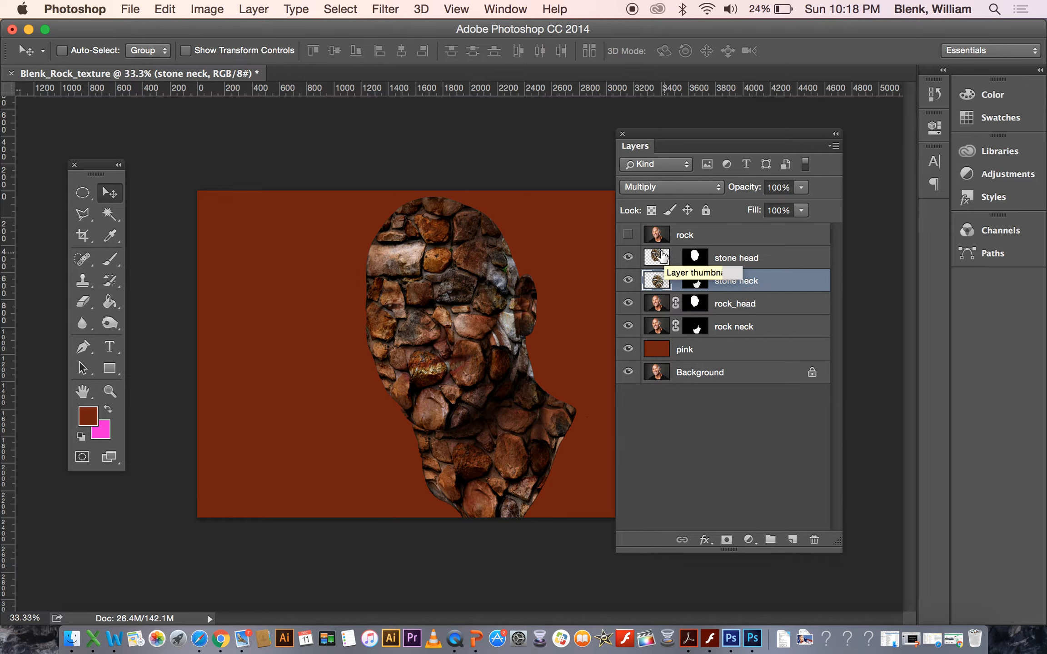
Show the top rock portrait layer and lower its opacity to 41%.
{"action": "left_click", "coordinate": [628, 235]}
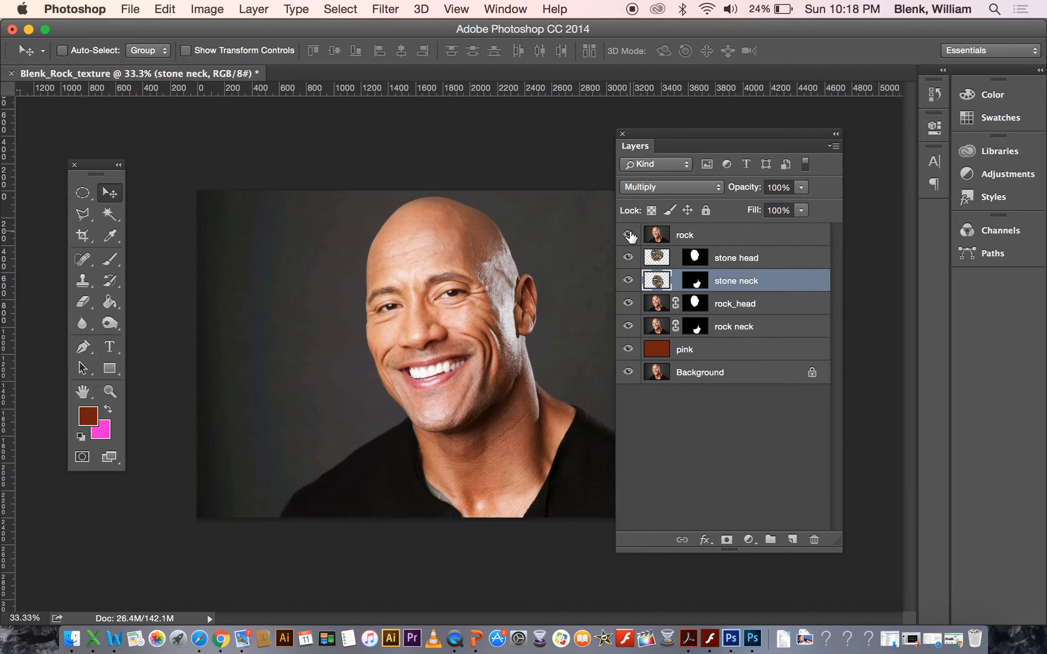
{"action": "left_click", "coordinate": [762, 241]}
{"action": "left_click", "coordinate": [801, 187]}
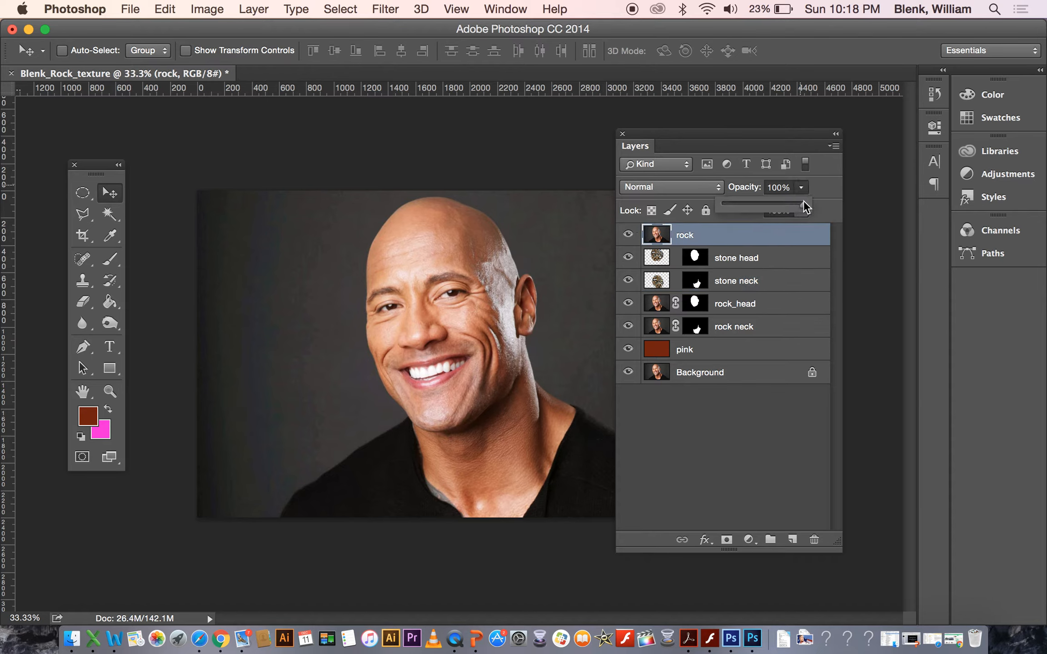
{"action": "mouse_move", "coordinate": [774, 202]}
{"action": "left_mouse_down"}
{"action": "mouse_move", "coordinate": [742, 212]}
{"action": "mouse_move", "coordinate": [759, 207]}
{"action": "left_mouse_up"}
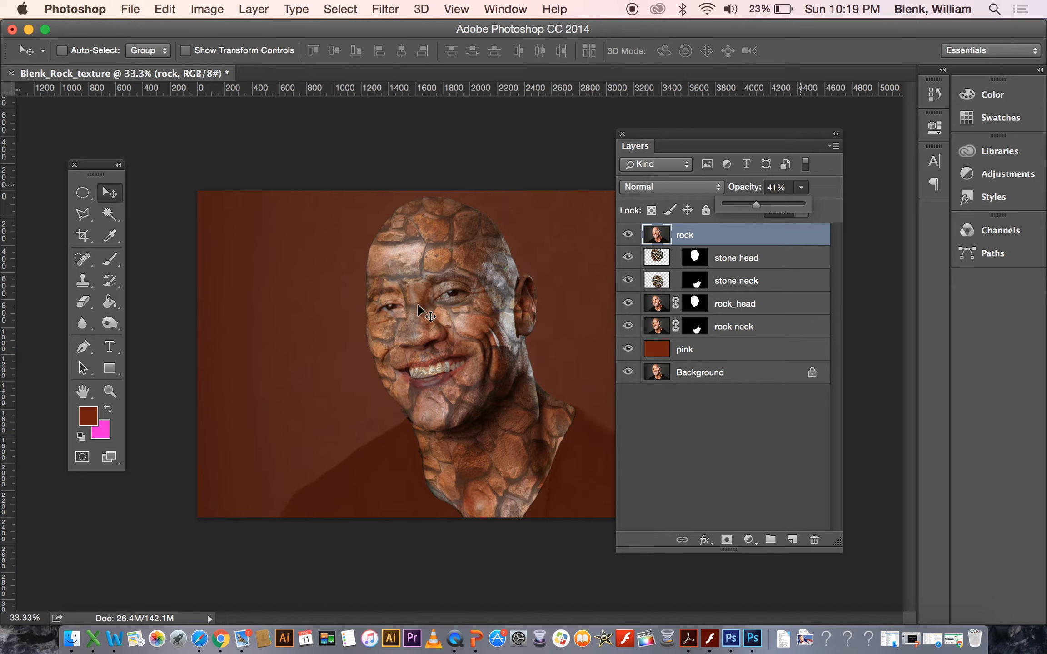
Erase the stone head layer mask over the right eye with a 38 px eraser.
{"action": "left_click", "coordinate": [110, 392]}
{"action": "left_click", "coordinate": [110, 392]}
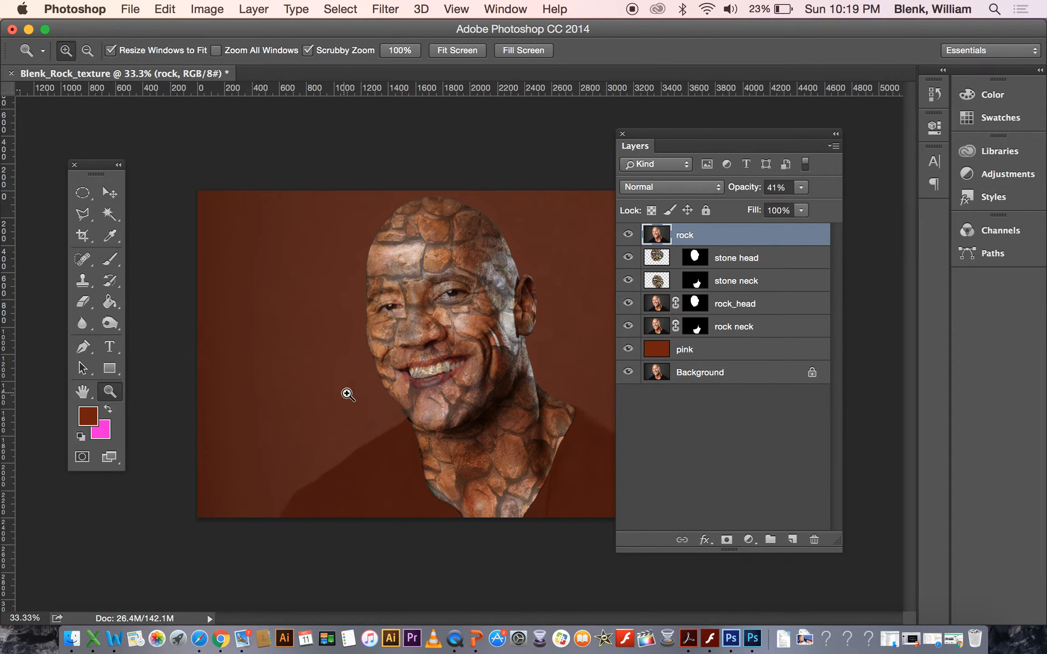
{"action": "left_click", "coordinate": [406, 381]}
{"action": "left_click", "coordinate": [438, 362]}
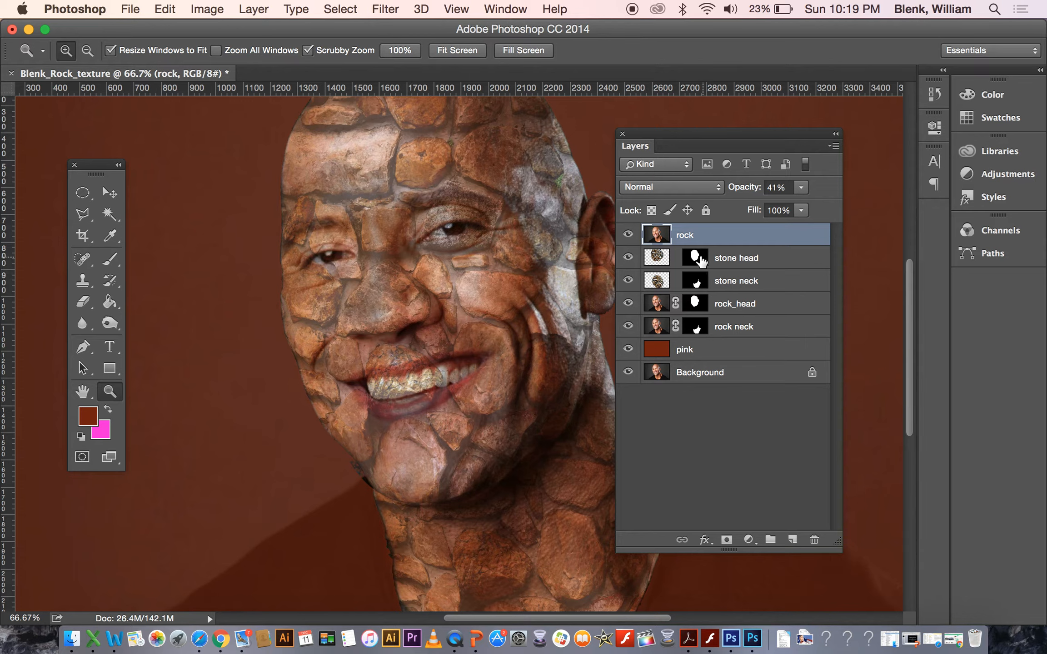
{"action": "left_click", "coordinate": [698, 258]}
{"action": "left_click", "coordinate": [694, 282]}
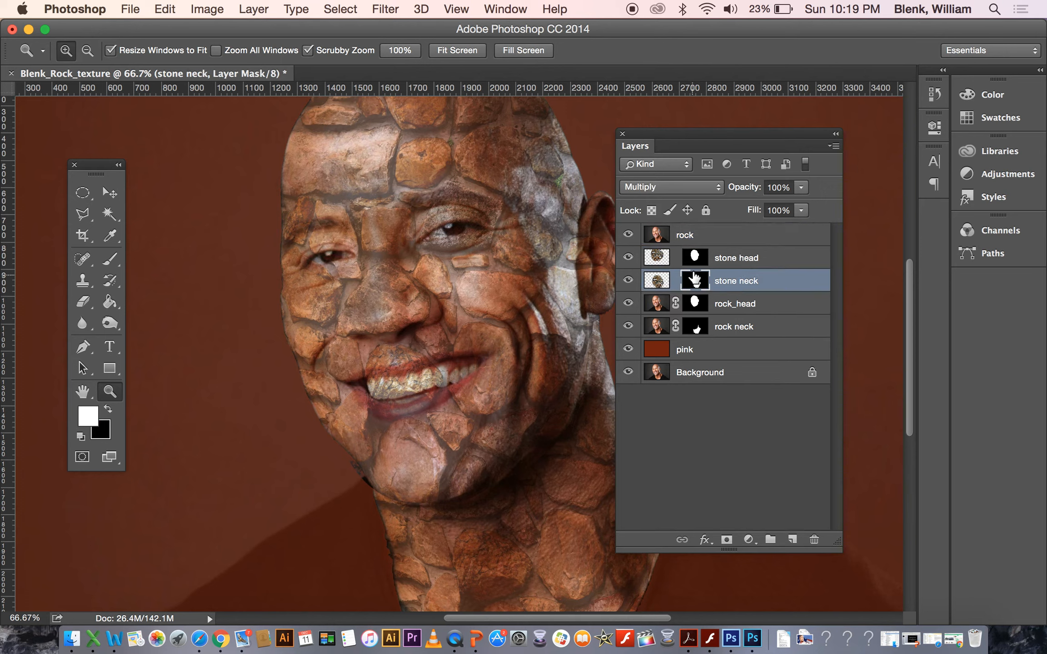
{"action": "left_click", "coordinate": [695, 258]}
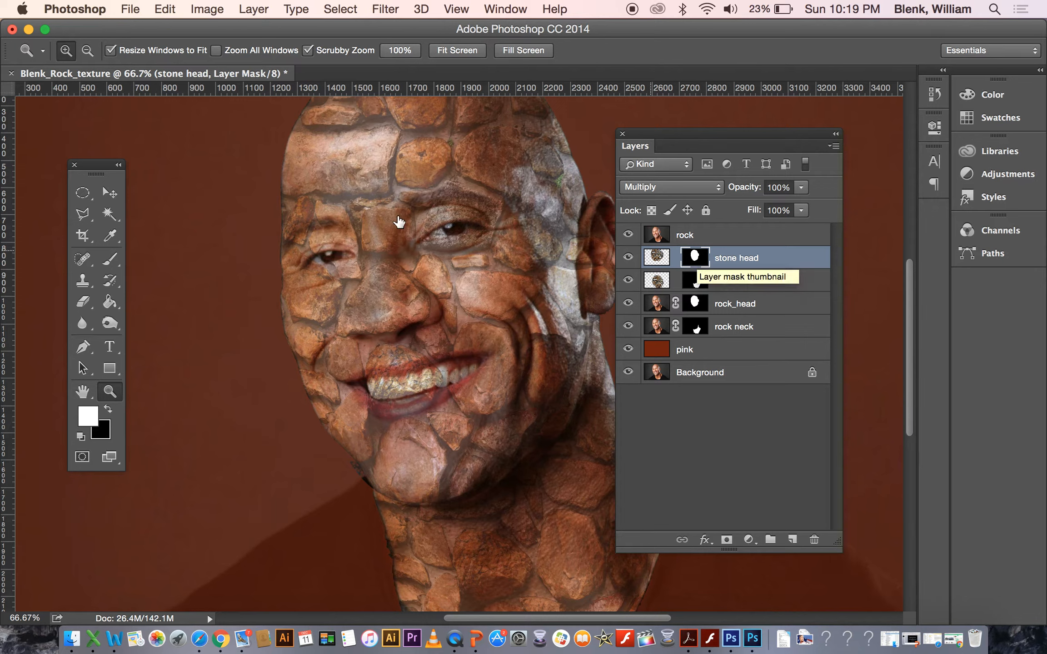
{"action": "left_click", "coordinate": [82, 302]}
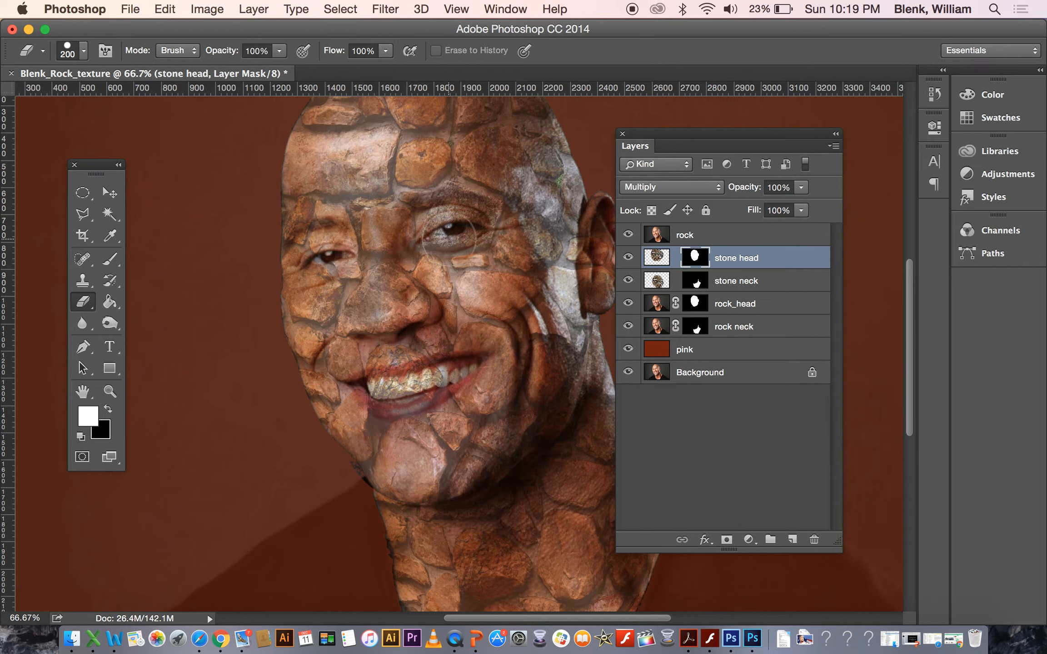
{"action": "key", "text": "bracketleft"}
{"action": "key", "text": "bracketleft"}
{"action": "key", "text": "bracketleft"}
{"action": "key", "text": "bracketleft"}
{"action": "key", "text": "bracketleft"}
{"action": "key", "text": "bracketleft"}
{"action": "key", "text": "bracketleft"}
{"action": "key", "text": "bracketleft"}
{"action": "key", "text": "bracketleft"}
{"action": "key", "text": "bracketleft"}
{"action": "left_click", "coordinate": [68, 49]}
{"action": "left_click_drag", "start_coordinate": [114, 100], "coordinate": [108, 100]}
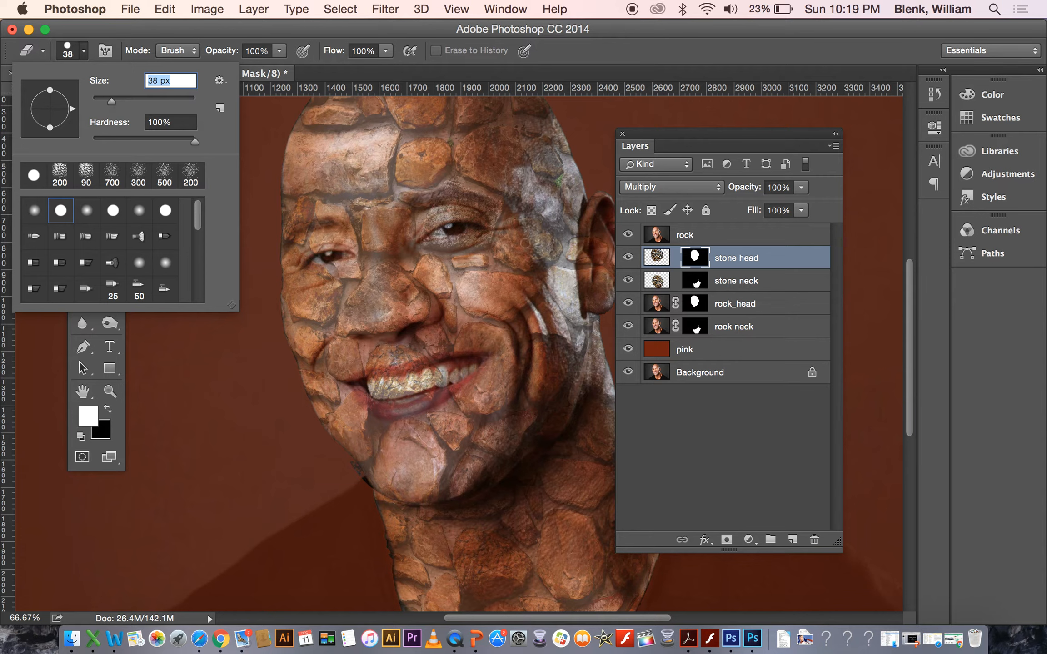
{"action": "key", "text": "Return"}
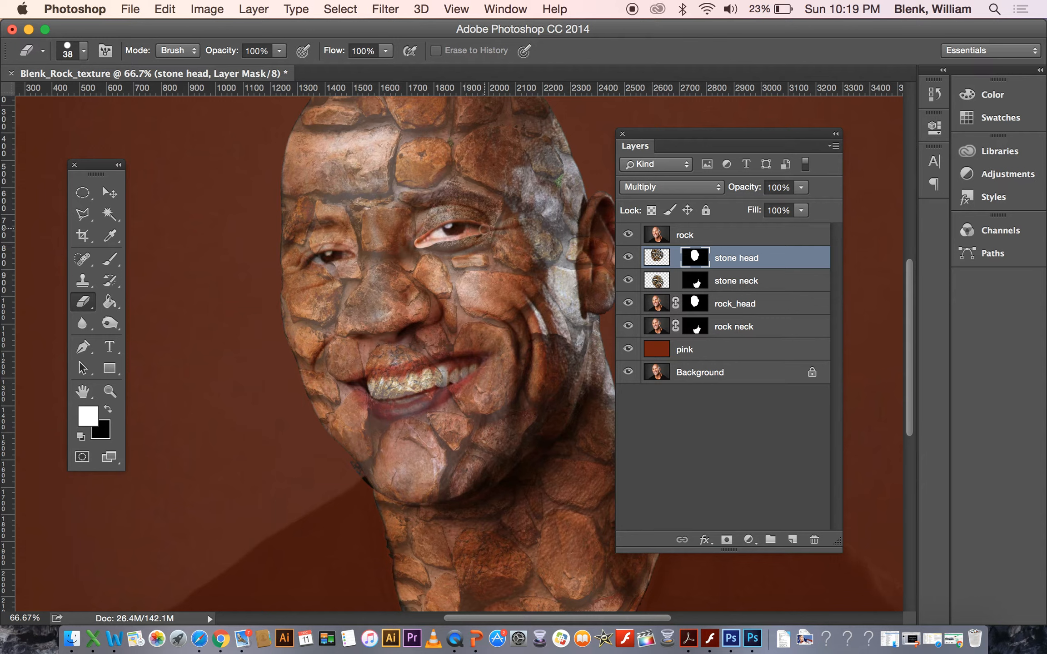
{"action": "left_click_drag", "start_coordinate": [484, 229], "coordinate": [485, 230]}
Raise the rock portrait layer's opacity to 63%.
{"action": "left_click", "coordinate": [738, 235]}
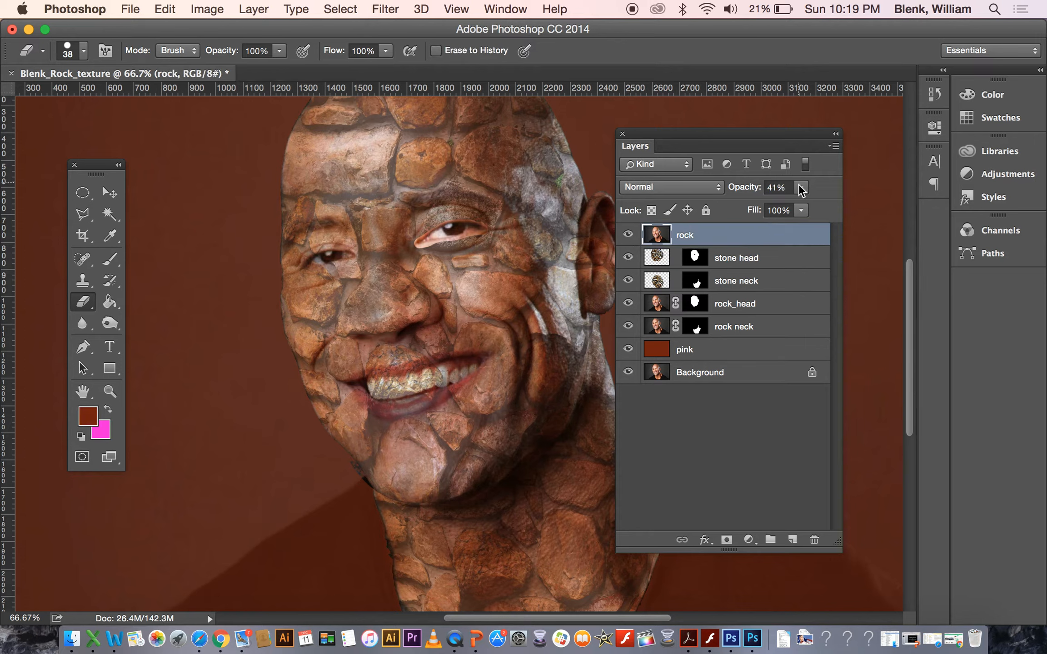
{"action": "left_click", "coordinate": [801, 188]}
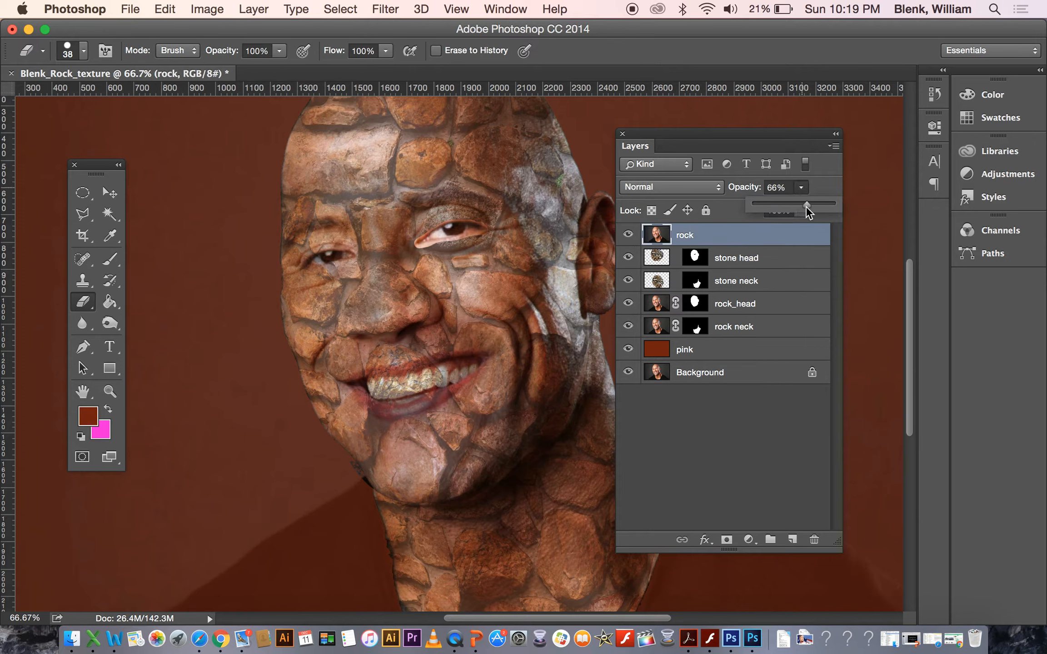
{"action": "left_click_drag", "start_coordinate": [806, 207], "coordinate": [805, 207]}
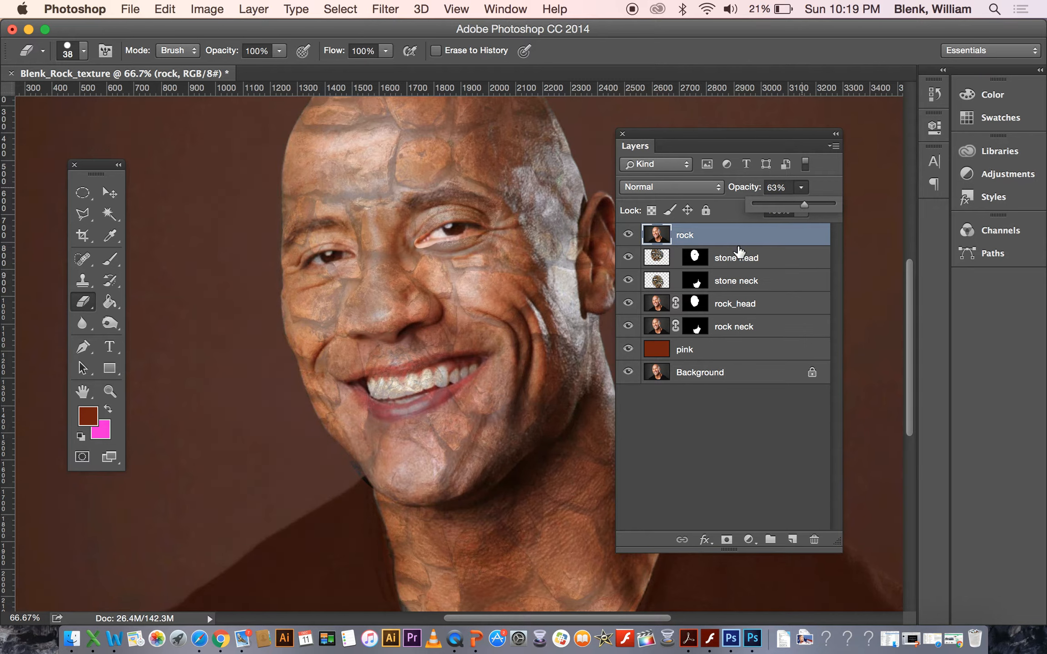
Erase the stone head layer mask over the left eye.
{"action": "left_click", "coordinate": [699, 266]}
{"action": "left_click", "coordinate": [699, 266]}
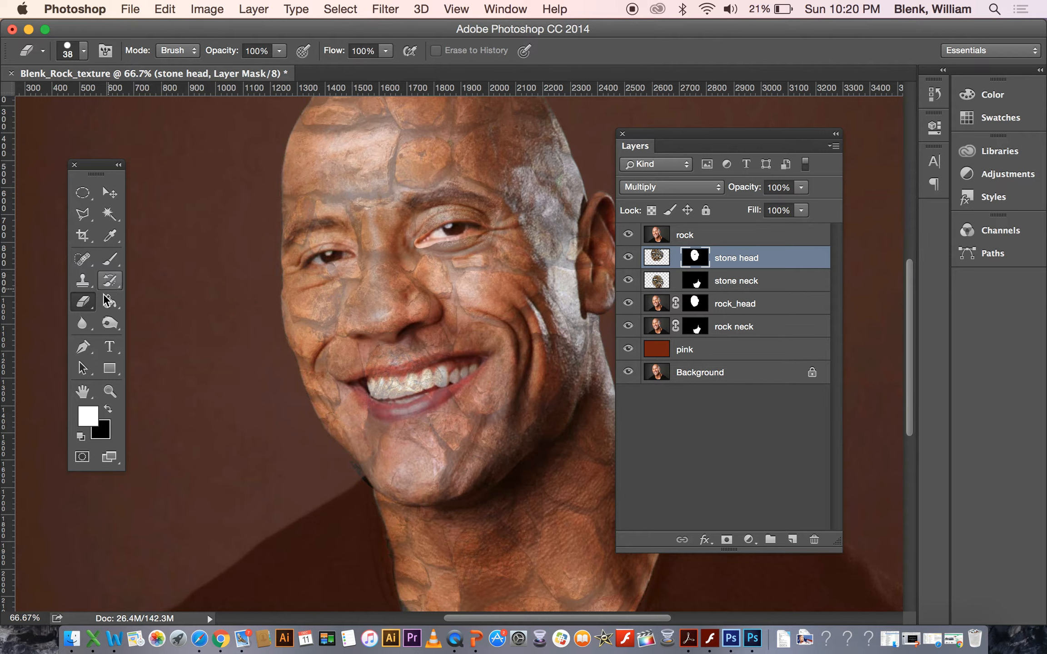
{"action": "mouse_move", "coordinate": [315, 263]}
{"action": "left_mouse_down"}
{"action": "mouse_move", "coordinate": [354, 256]}
{"action": "mouse_move", "coordinate": [309, 255]}
{"action": "mouse_move", "coordinate": [337, 259]}
{"action": "mouse_move", "coordinate": [311, 264]}
{"action": "left_mouse_up"}
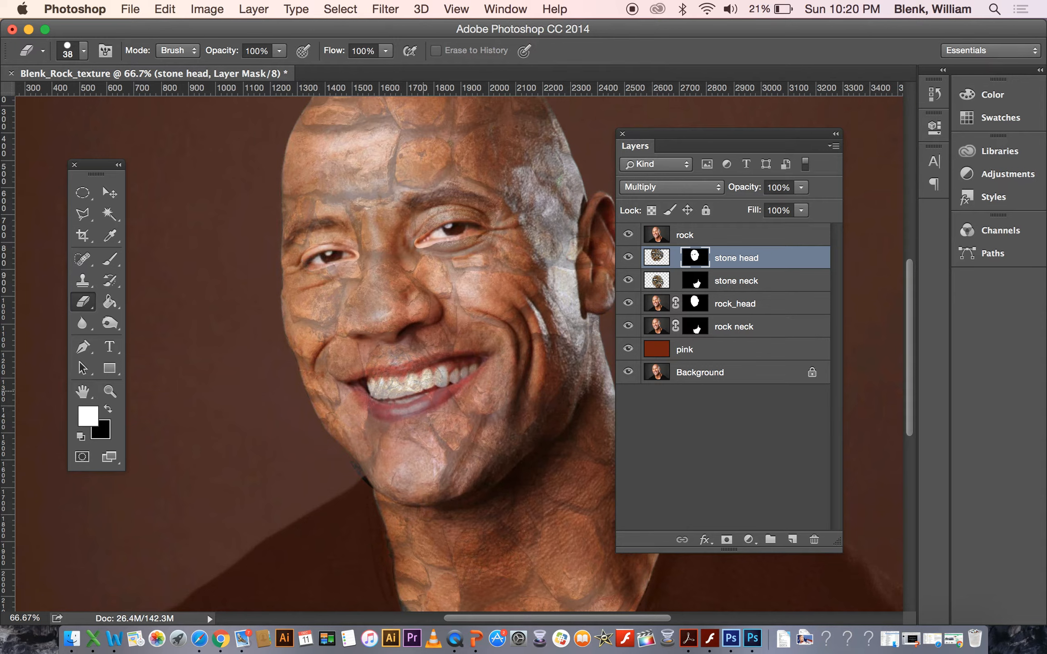
Erase the stone head layer mask over the mouth to reveal the teeth, briefly enlarging the eraser.
{"action": "mouse_move", "coordinate": [416, 372]}
{"action": "left_mouse_down"}
{"action": "mouse_move", "coordinate": [359, 384]}
{"action": "mouse_move", "coordinate": [421, 381]}
{"action": "mouse_move", "coordinate": [400, 384]}
{"action": "left_mouse_up"}
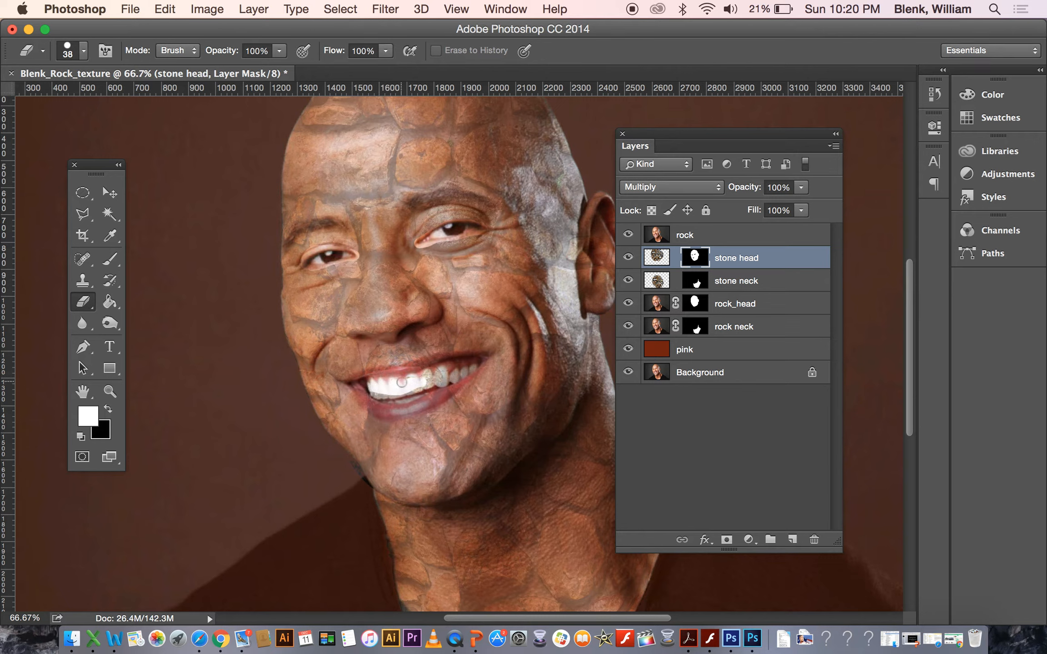
{"action": "key", "text": "bracketright"}
{"action": "key", "text": "bracketright"}
{"action": "key", "text": "bracketright"}
{"action": "mouse_move", "coordinate": [402, 383]}
{"action": "left_mouse_down"}
{"action": "mouse_move", "coordinate": [375, 389]}
{"action": "mouse_move", "coordinate": [411, 399]}
{"action": "mouse_move", "coordinate": [461, 377]}
{"action": "mouse_move", "coordinate": [426, 403]}
{"action": "mouse_move", "coordinate": [370, 407]}
{"action": "mouse_move", "coordinate": [365, 395]}
{"action": "mouse_move", "coordinate": [445, 362]}
{"action": "mouse_move", "coordinate": [407, 386]}
{"action": "left_mouse_up"}
{"action": "key", "text": "bracketleft"}
{"action": "key", "text": "bracketleft"}
{"action": "key", "text": "bracketleft"}
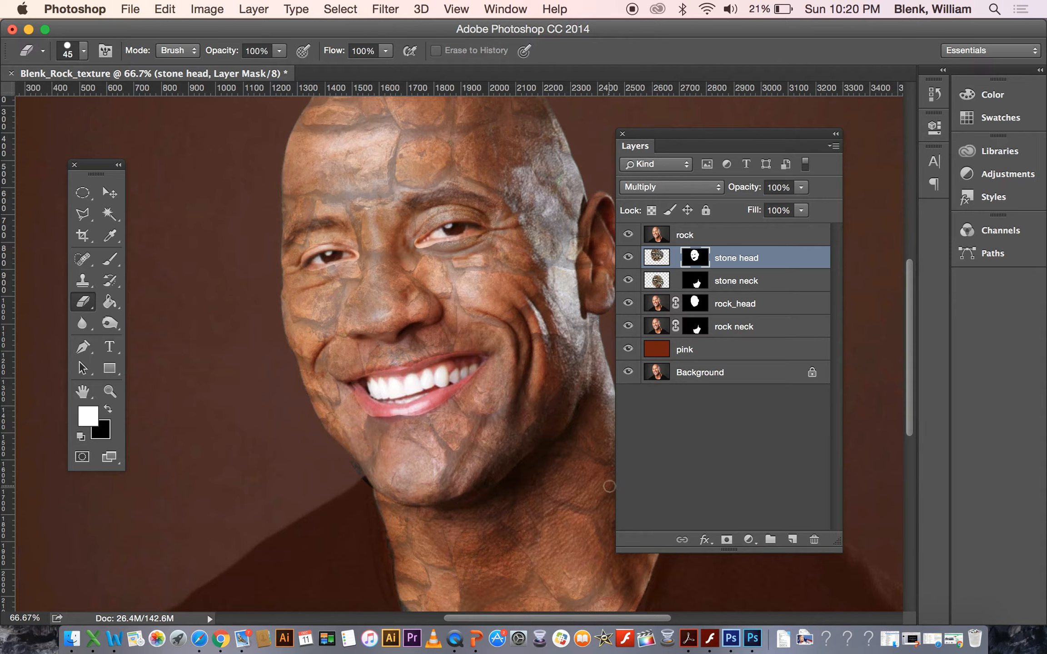
Hide the rock portrait layer and lower the stone head layer's opacity to 68%.
{"action": "left_click_drag", "start_coordinate": [721, 133], "coordinate": [786, 119]}
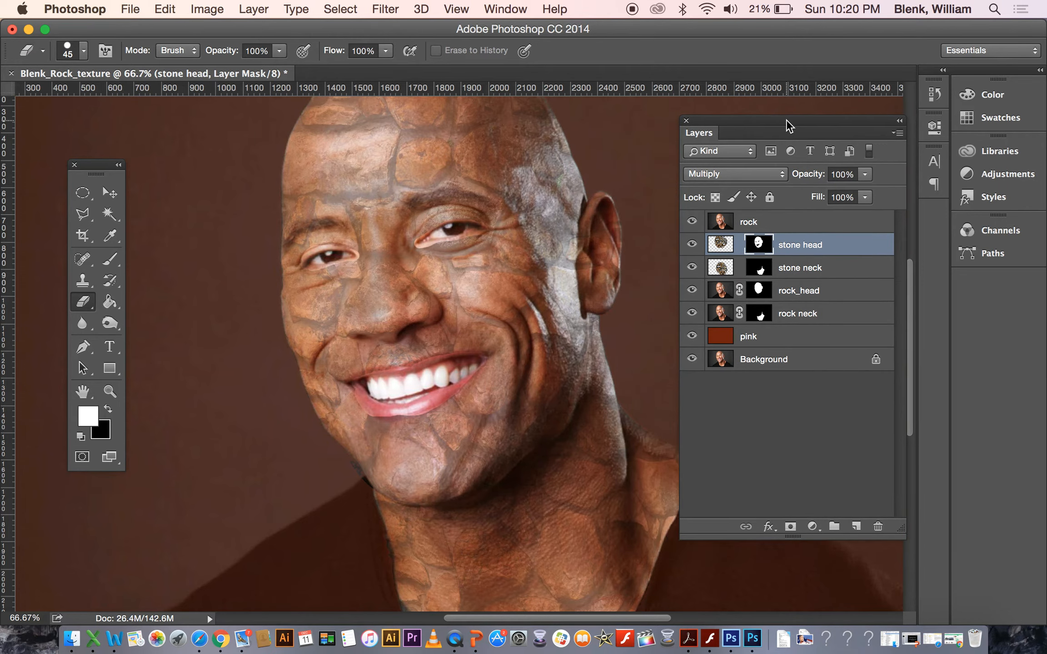
{"action": "left_click", "coordinate": [692, 221]}
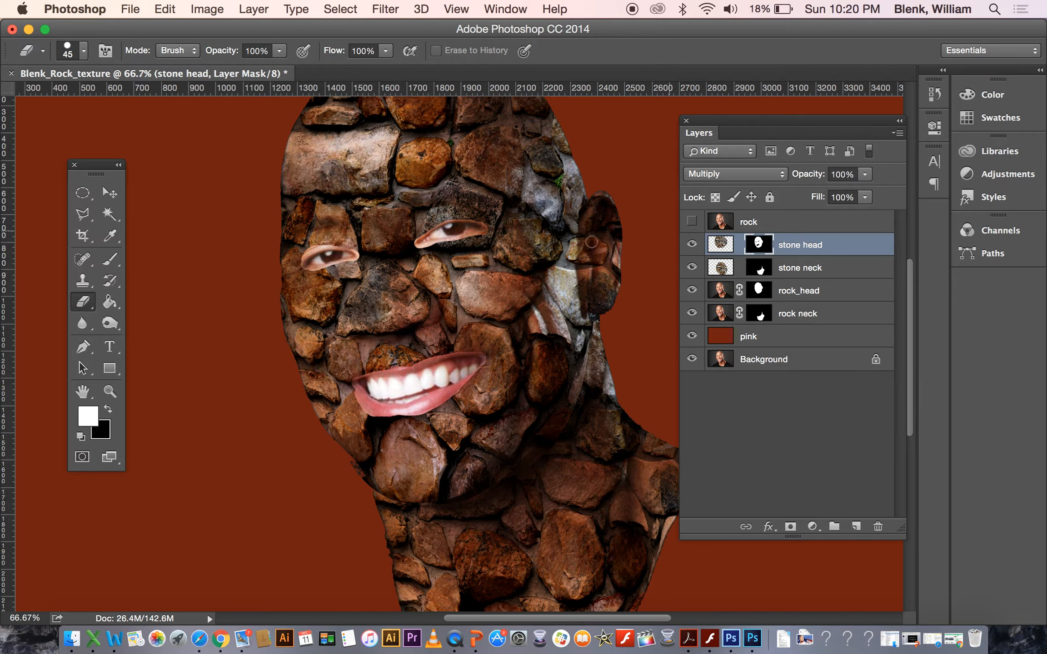
{"action": "left_click", "coordinate": [113, 392]}
{"action": "left_click", "coordinate": [457, 362], "text": "alt"}
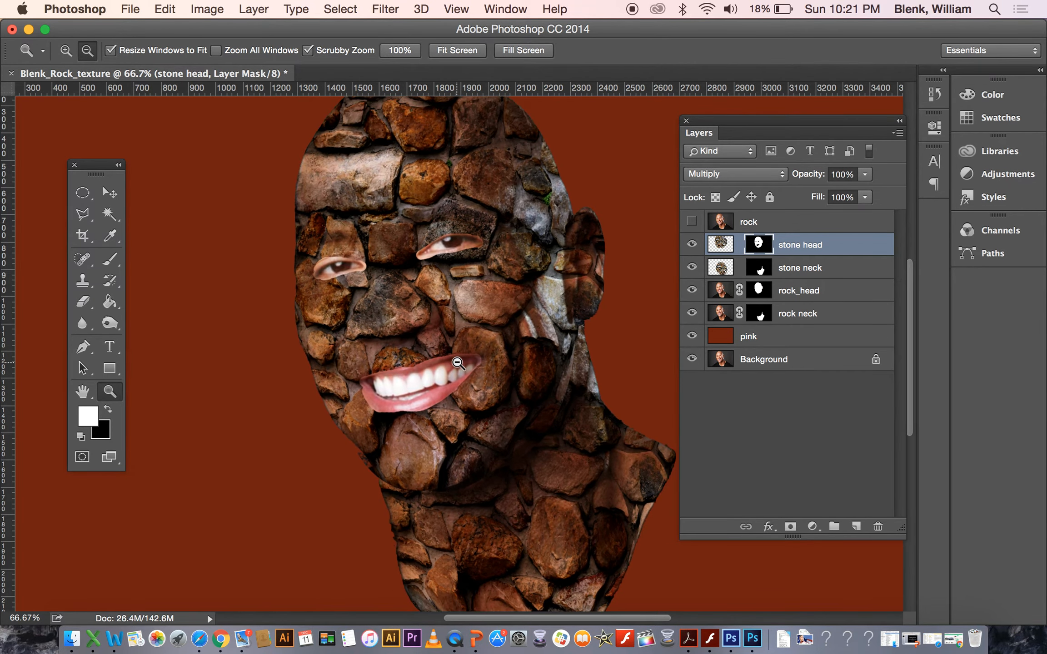
{"action": "left_click", "coordinate": [457, 363], "text": "alt"}
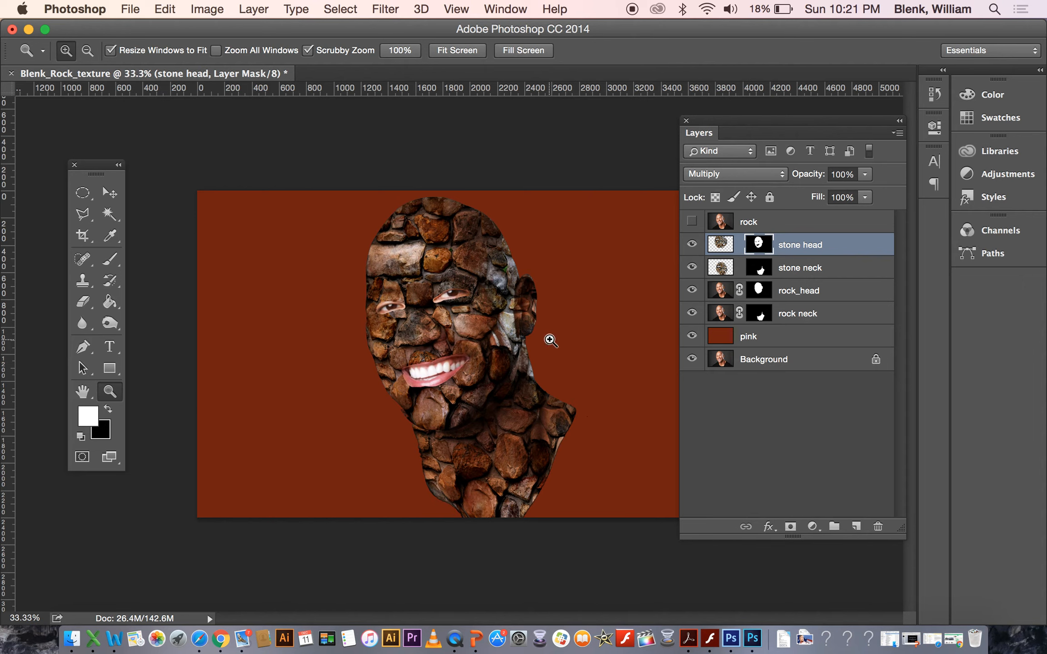
{"action": "left_click", "coordinate": [806, 244]}
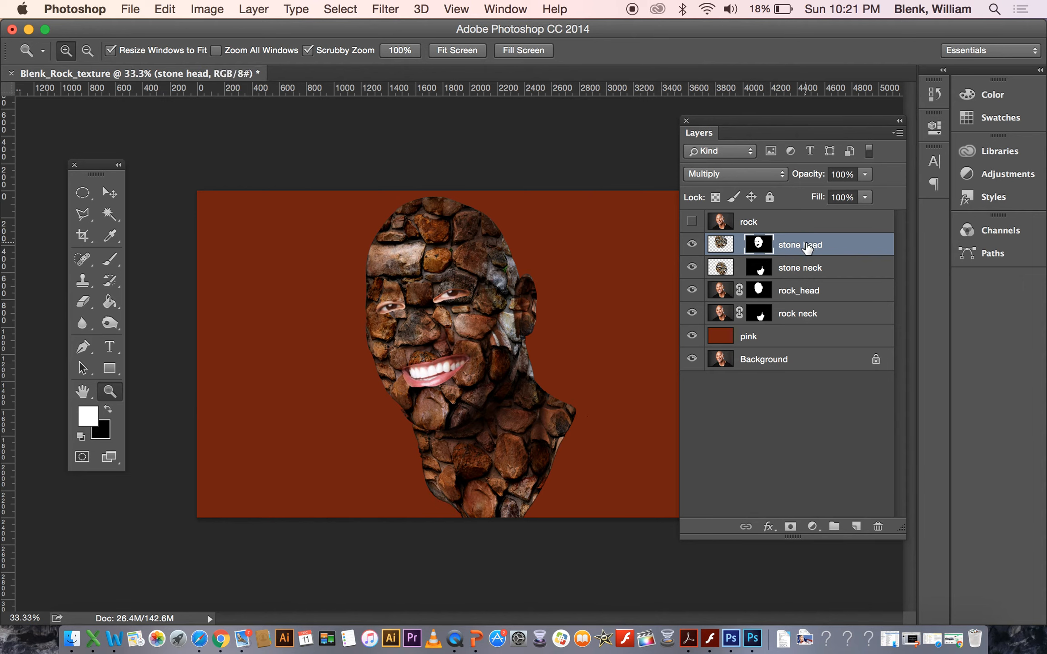
{"action": "left_click", "coordinate": [864, 174]}
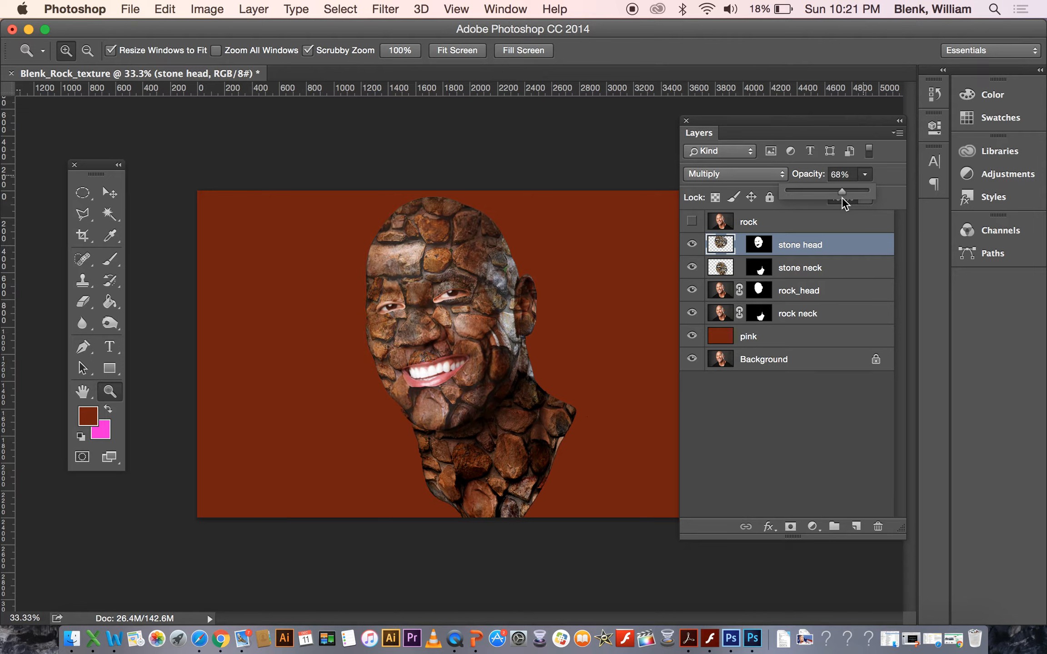
Set the stone neck layer's opacity to 66%.
{"action": "left_click", "coordinate": [821, 273]}
{"action": "left_click", "coordinate": [822, 273]}
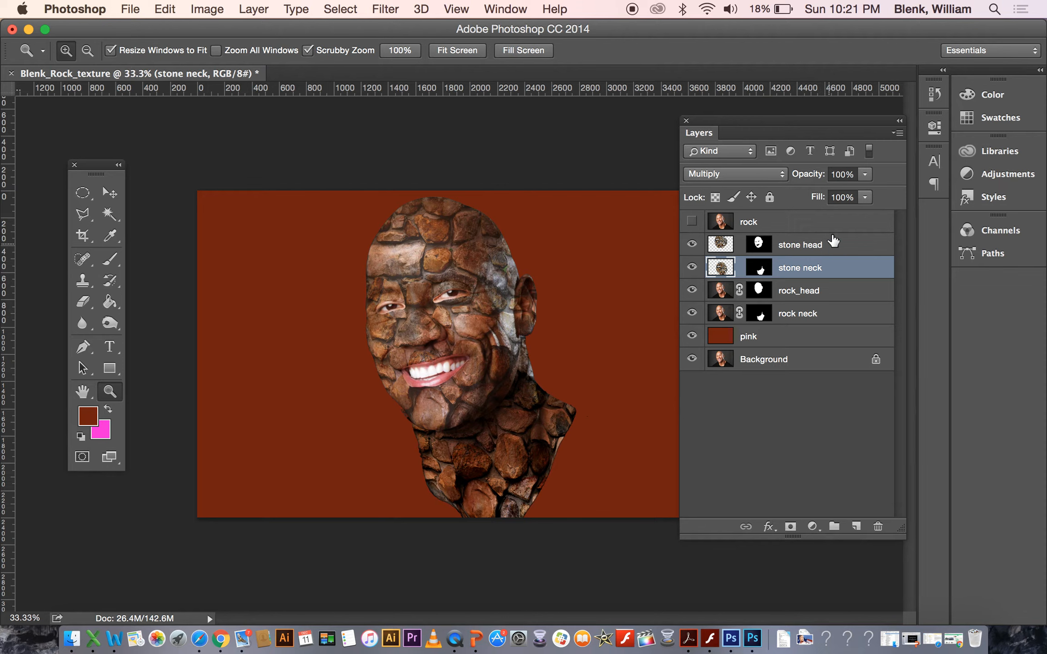
{"action": "left_click", "coordinate": [868, 175]}
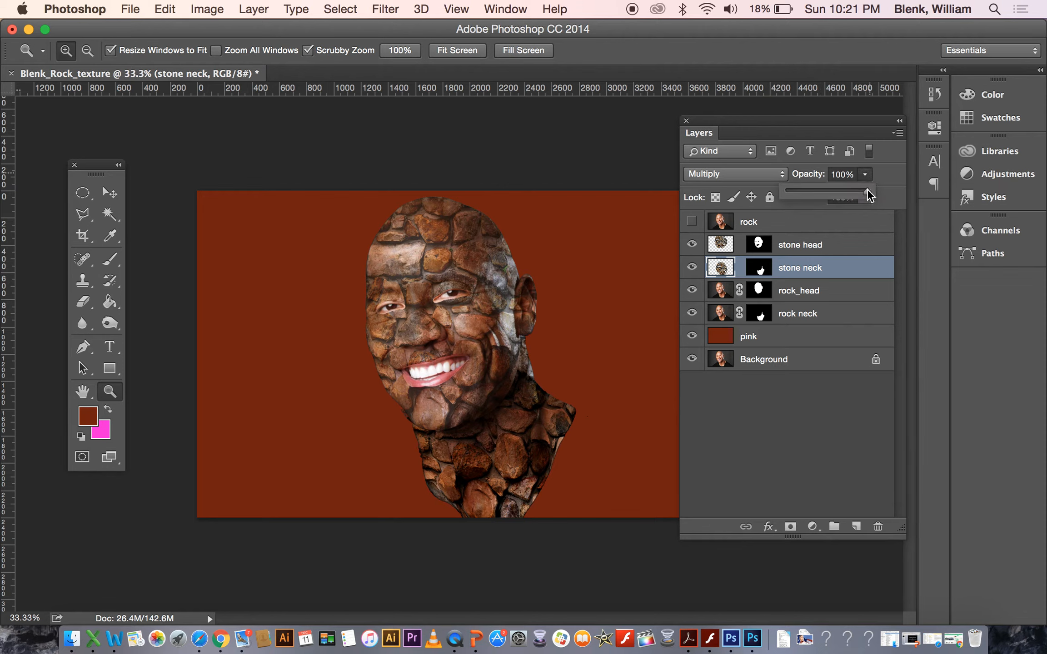
{"action": "left_click_drag", "start_coordinate": [850, 193], "coordinate": [847, 193]}
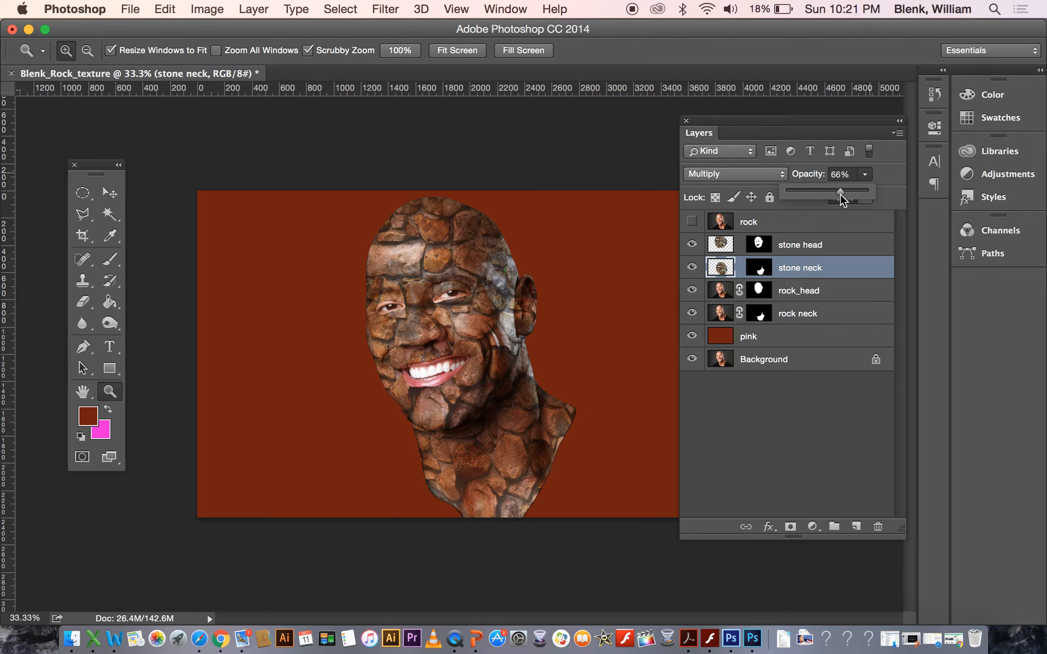
Readjust the stone head layer's opacity to 68%.
{"action": "left_click", "coordinate": [845, 246]}
{"action": "left_click", "coordinate": [866, 175]}
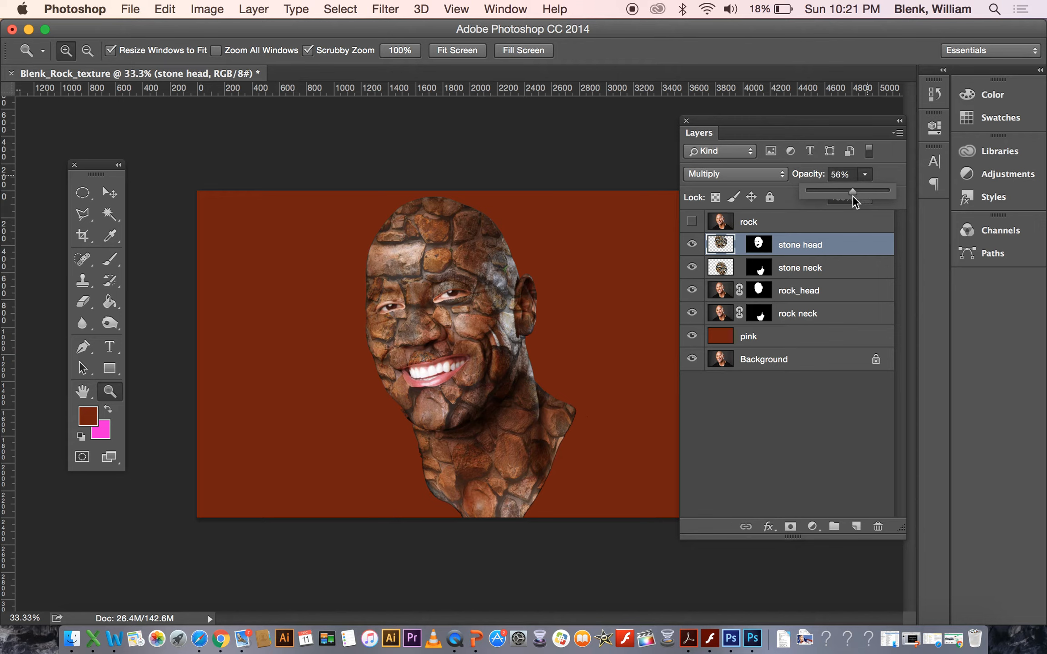
{"action": "left_click_drag", "start_coordinate": [858, 196], "coordinate": [861, 196]}
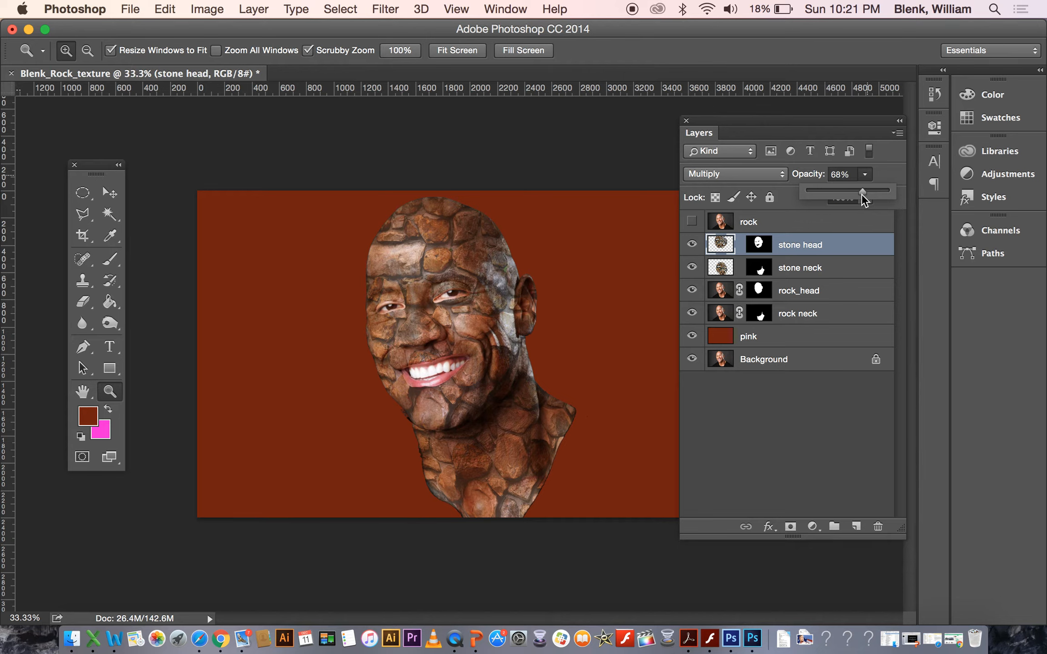
Compare with the original by showing the rock portrait layer at 100% opacity and hiding it again.
{"action": "left_click", "coordinate": [781, 225]}
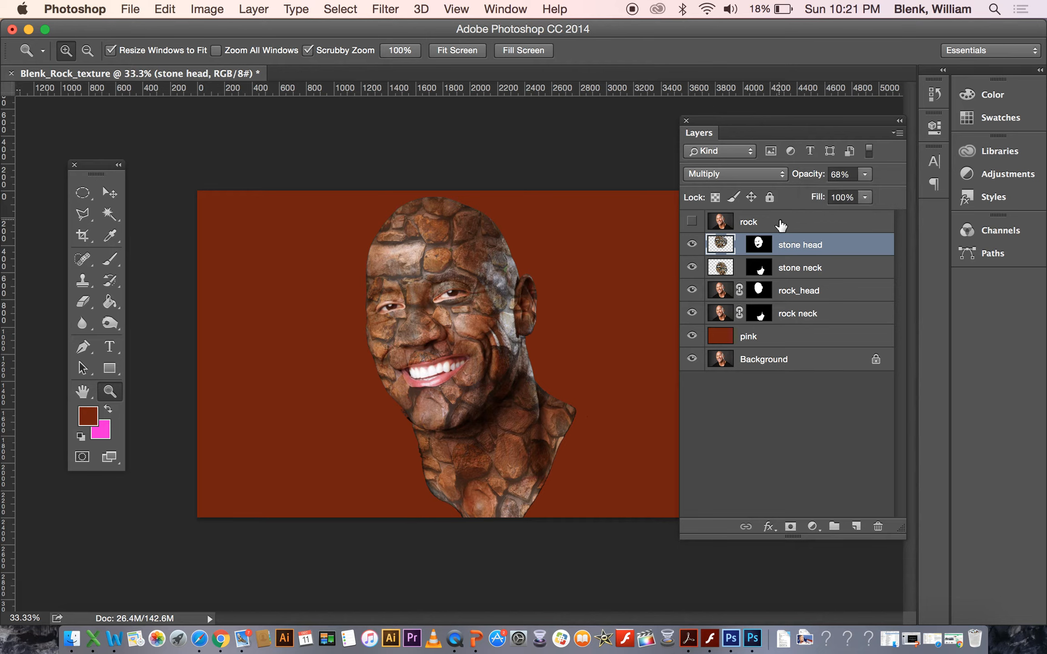
{"action": "left_click", "coordinate": [776, 230]}
{"action": "left_click", "coordinate": [692, 222]}
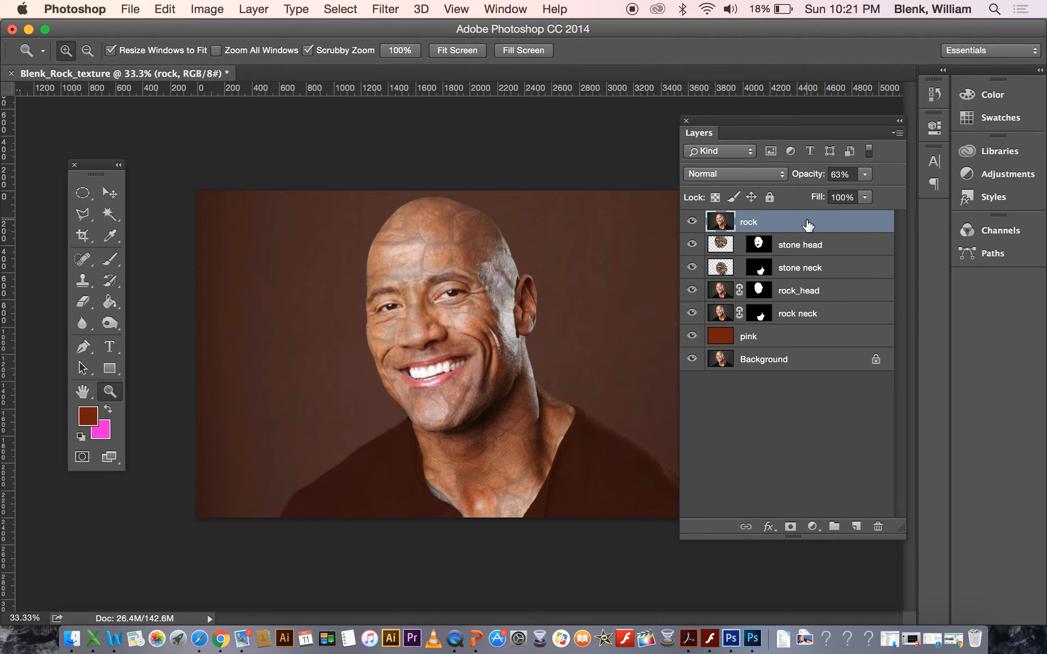
{"action": "left_click", "coordinate": [865, 174]}
{"action": "left_click_drag", "start_coordinate": [871, 193], "coordinate": [926, 193]}
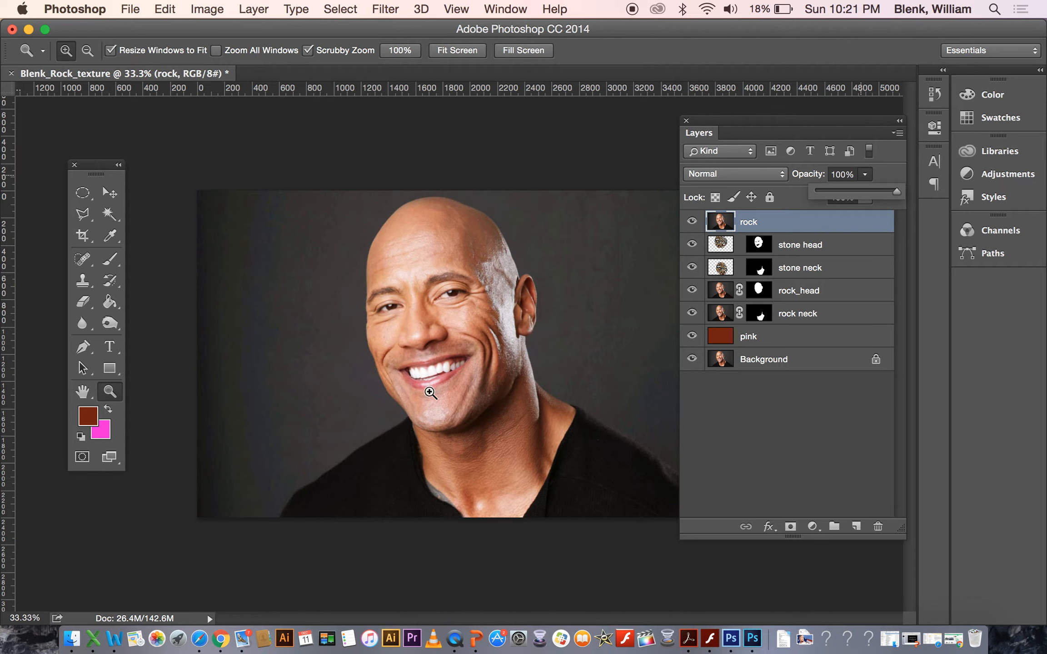
{"action": "left_click", "coordinate": [691, 222]}
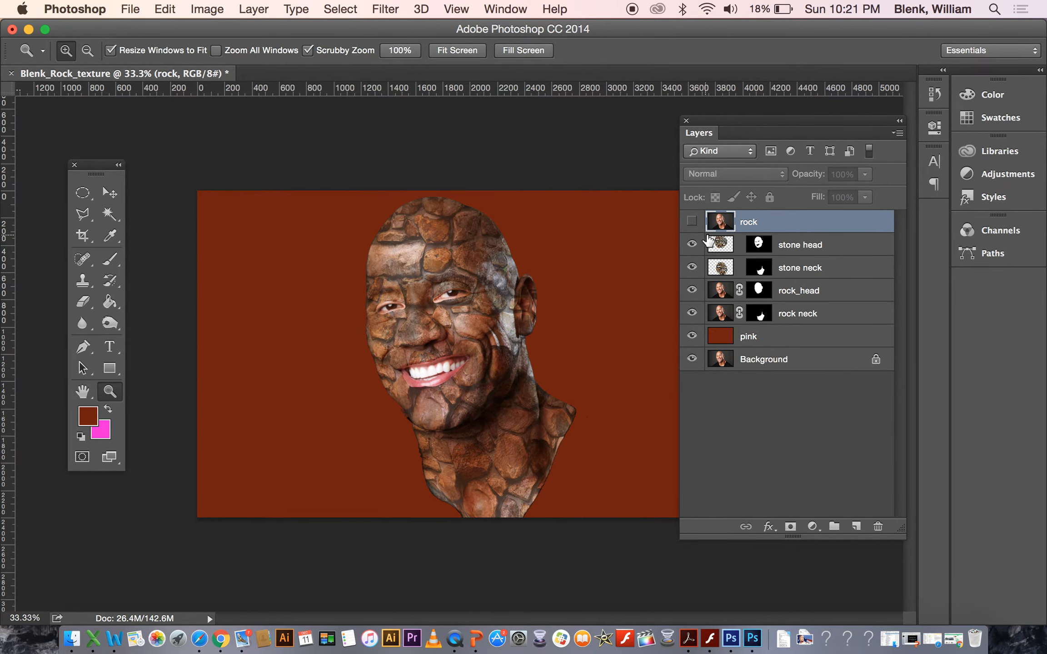
Target the stone head mask with the Eraser and choose a textured brush sized 134 px.
{"action": "left_click", "coordinate": [757, 246]}
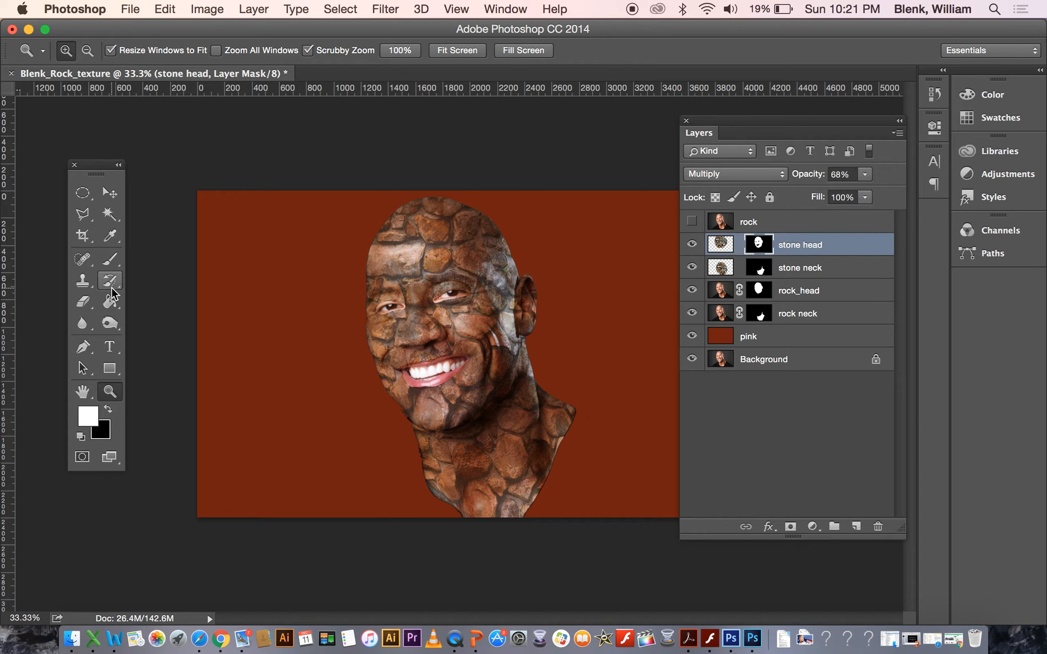
{"action": "left_click", "coordinate": [83, 304]}
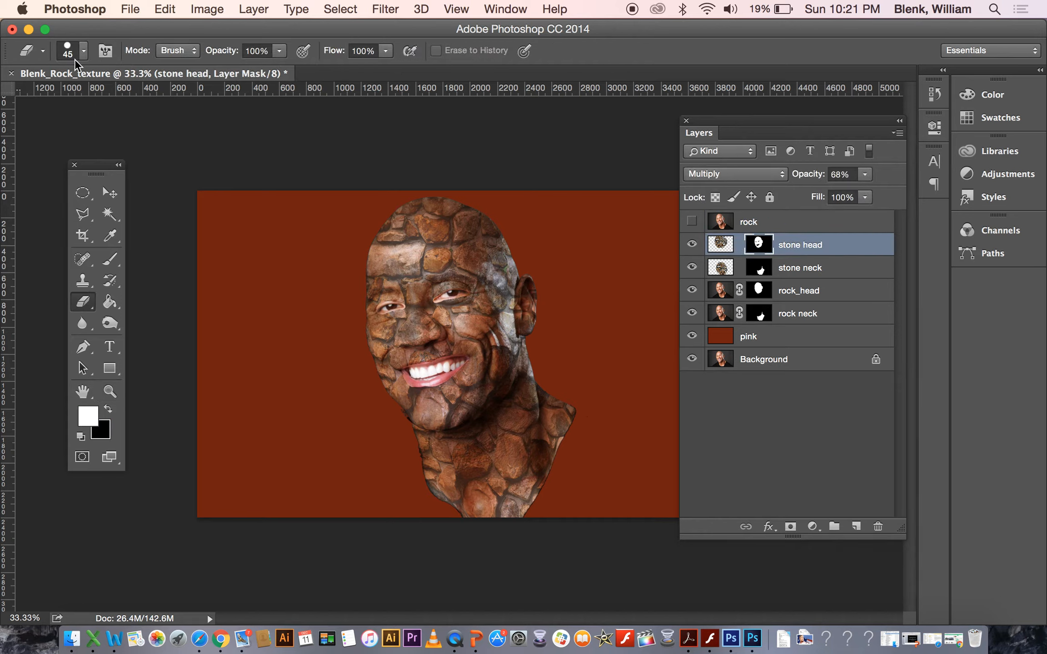
{"action": "left_click", "coordinate": [84, 52]}
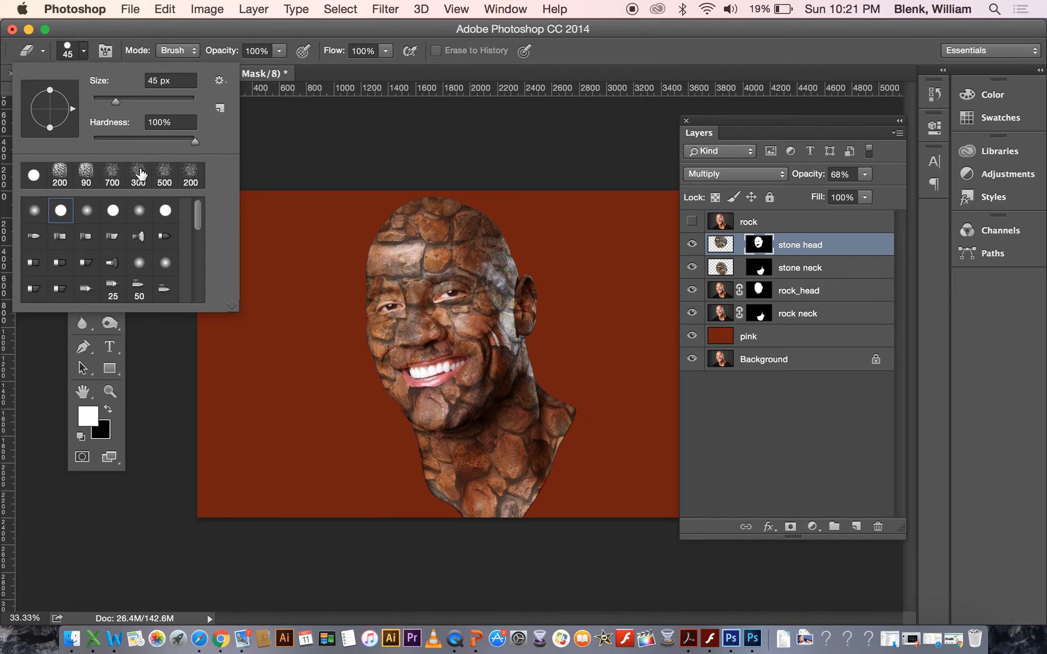
{"action": "left_click_drag", "start_coordinate": [199, 215], "coordinate": [195, 288]}
{"action": "left_click", "coordinate": [113, 262]}
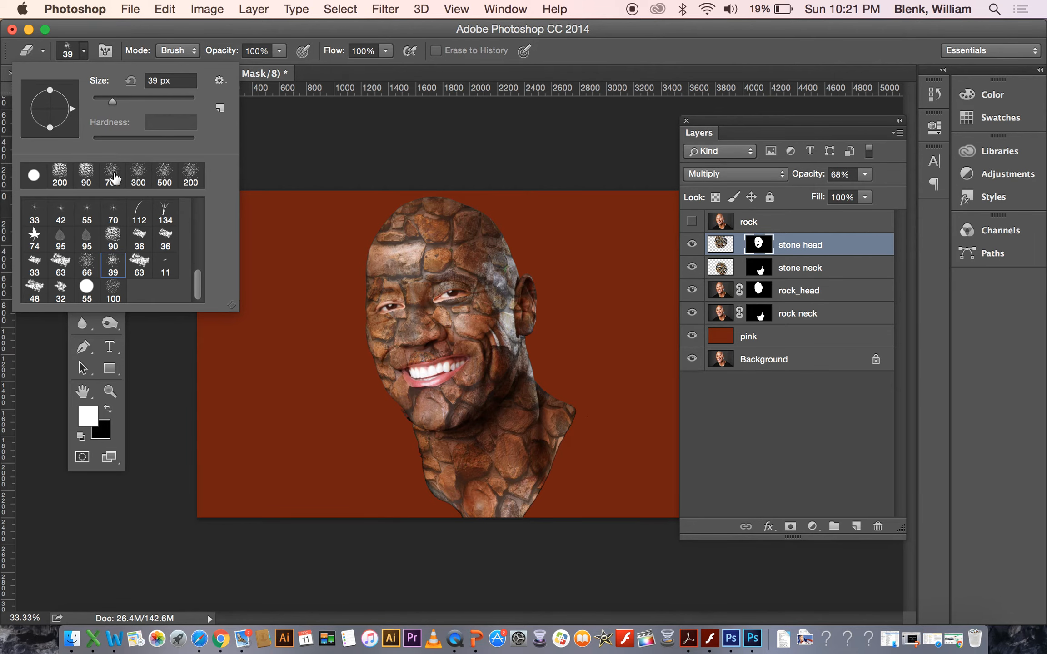
{"action": "left_click_drag", "start_coordinate": [113, 101], "coordinate": [152, 102]}
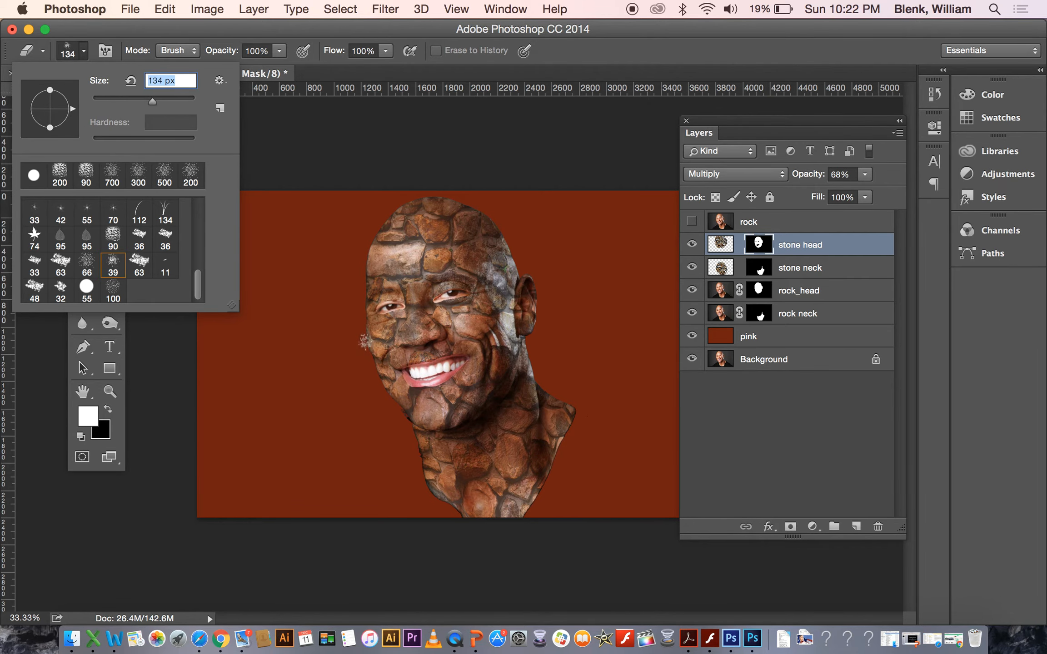
{"action": "key", "text": "Return"}
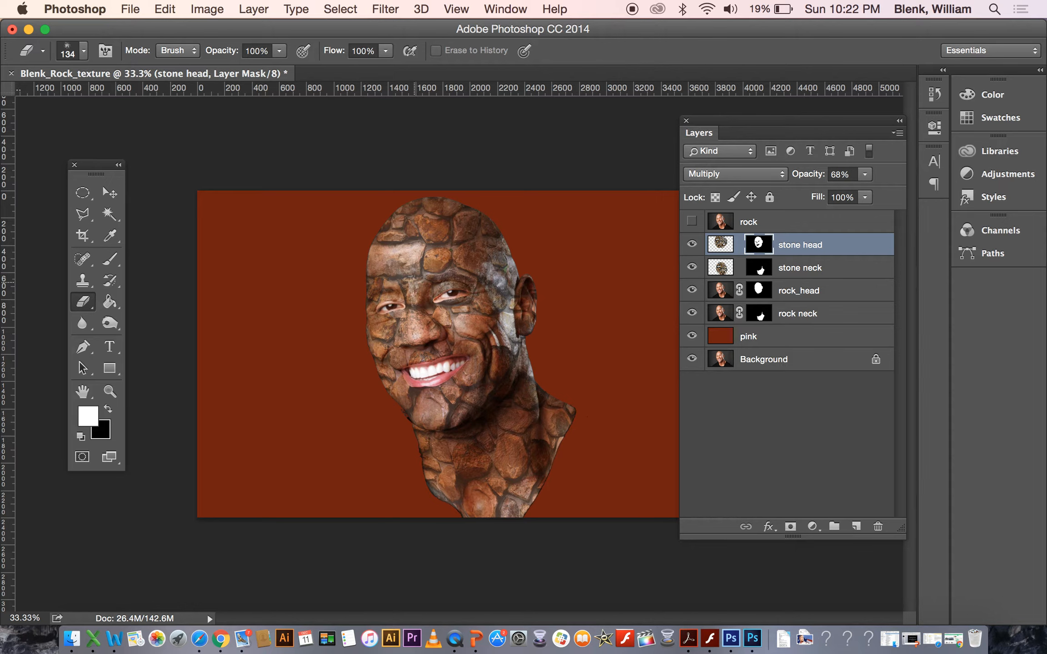
Erase parts of the stone head mask around the face, then erase along the jaw on the stone neck mask.
{"action": "mouse_move", "coordinate": [427, 225]}
{"action": "left_mouse_down"}
{"action": "mouse_move", "coordinate": [402, 255]}
{"action": "mouse_move", "coordinate": [414, 251]}
{"action": "mouse_move", "coordinate": [406, 271]}
{"action": "mouse_move", "coordinate": [431, 268]}
{"action": "mouse_move", "coordinate": [436, 253]}
{"action": "left_mouse_up"}
{"action": "mouse_move", "coordinate": [512, 300]}
{"action": "left_mouse_down"}
{"action": "mouse_move", "coordinate": [507, 314]}
{"action": "mouse_move", "coordinate": [504, 274]}
{"action": "mouse_move", "coordinate": [529, 278]}
{"action": "mouse_move", "coordinate": [540, 305]}
{"action": "mouse_move", "coordinate": [519, 273]}
{"action": "mouse_move", "coordinate": [492, 258]}
{"action": "mouse_move", "coordinate": [499, 355]}
{"action": "mouse_move", "coordinate": [438, 408]}
{"action": "mouse_move", "coordinate": [419, 403]}
{"action": "mouse_move", "coordinate": [442, 396]}
{"action": "mouse_move", "coordinate": [425, 390]}
{"action": "mouse_move", "coordinate": [435, 416]}
{"action": "mouse_move", "coordinate": [425, 416]}
{"action": "mouse_move", "coordinate": [434, 393]}
{"action": "left_mouse_up"}
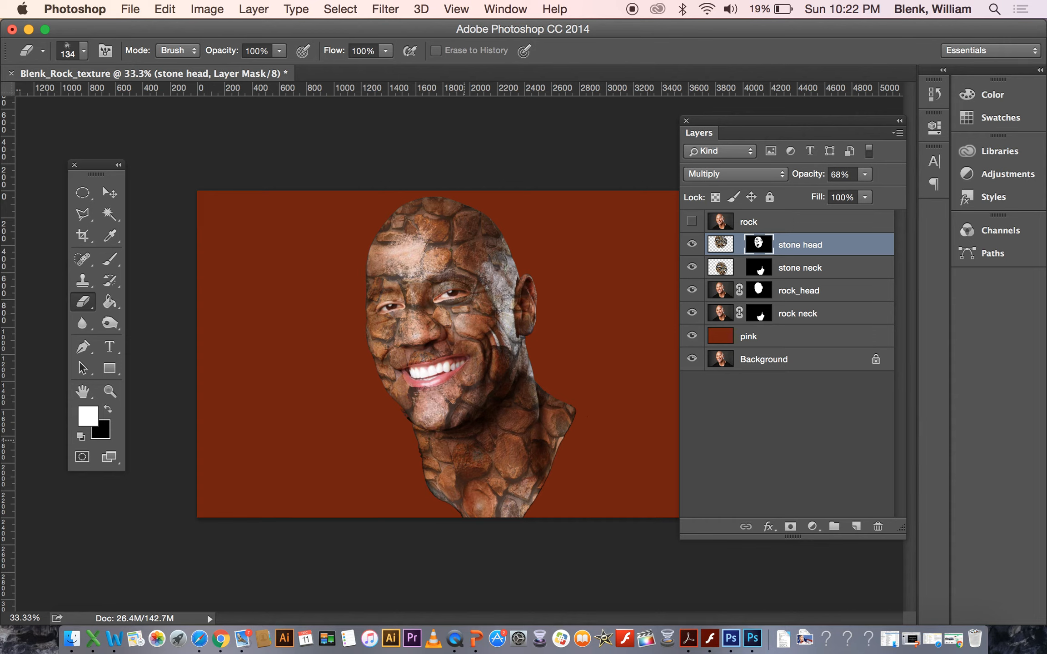
{"action": "left_click", "coordinate": [763, 275]}
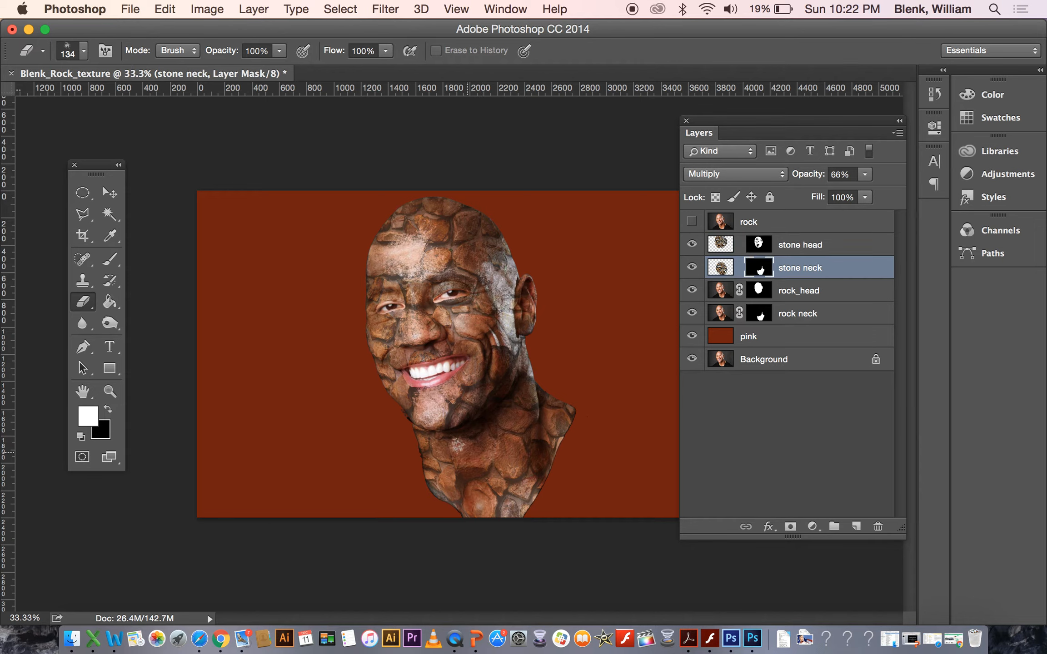
{"action": "mouse_move", "coordinate": [528, 357]}
{"action": "left_mouse_down"}
{"action": "mouse_move", "coordinate": [537, 420]}
{"action": "mouse_move", "coordinate": [535, 353]}
{"action": "mouse_move", "coordinate": [536, 395]}
{"action": "left_mouse_up"}
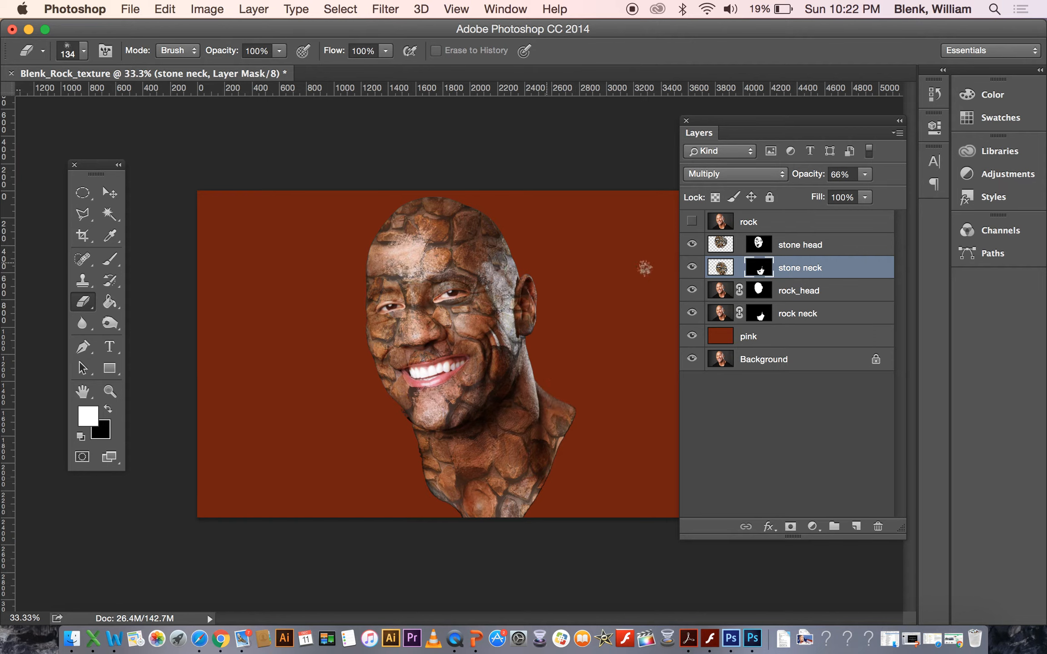
Erase more of the stone head mask over the cheek and reduce the eraser to 80 px.
{"action": "left_click", "coordinate": [759, 245]}
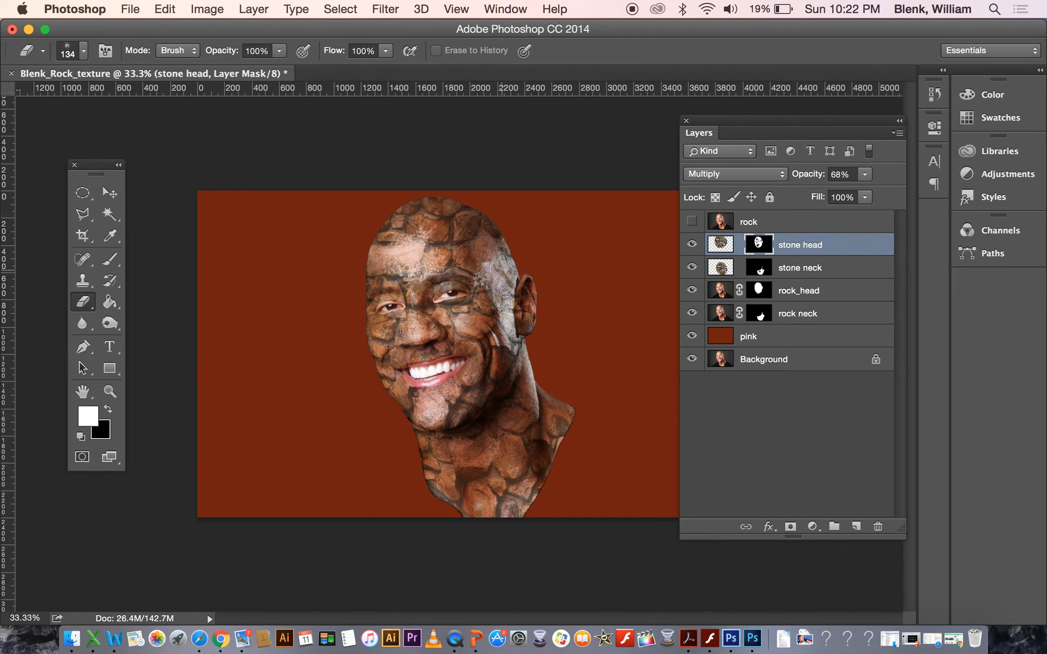
{"action": "mouse_move", "coordinate": [414, 307]}
{"action": "left_mouse_down"}
{"action": "mouse_move", "coordinate": [413, 288]}
{"action": "mouse_move", "coordinate": [400, 350]}
{"action": "mouse_move", "coordinate": [426, 342]}
{"action": "mouse_move", "coordinate": [400, 332]}
{"action": "mouse_move", "coordinate": [411, 314]}
{"action": "left_mouse_up"}
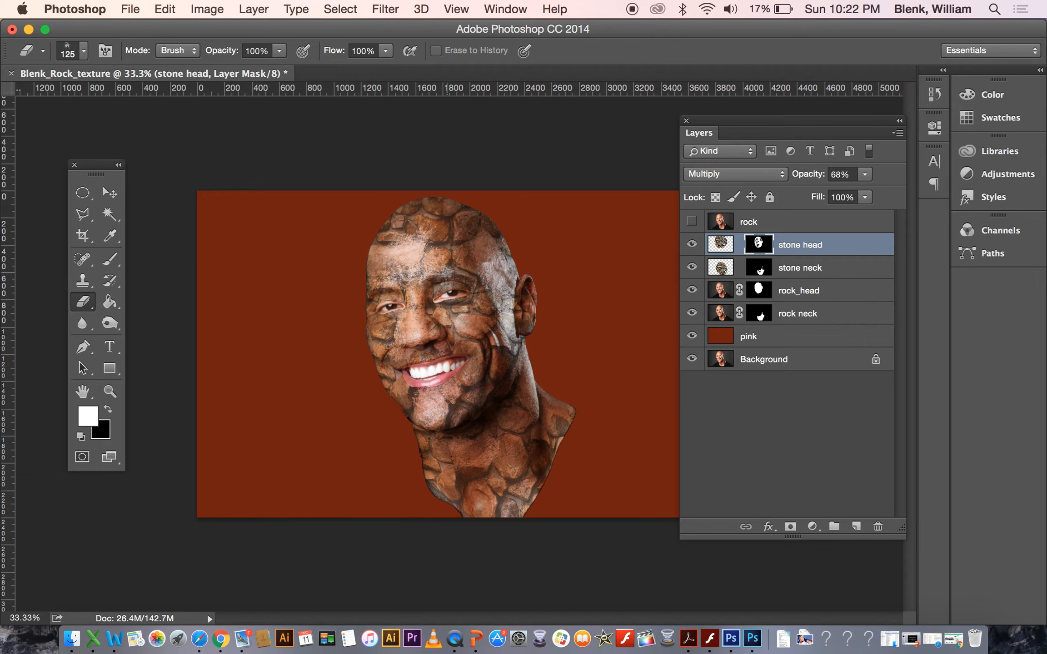
{"action": "key", "text": "bracketleft"}
{"action": "key", "text": "bracketleft"}
{"action": "key", "text": "bracketleft"}
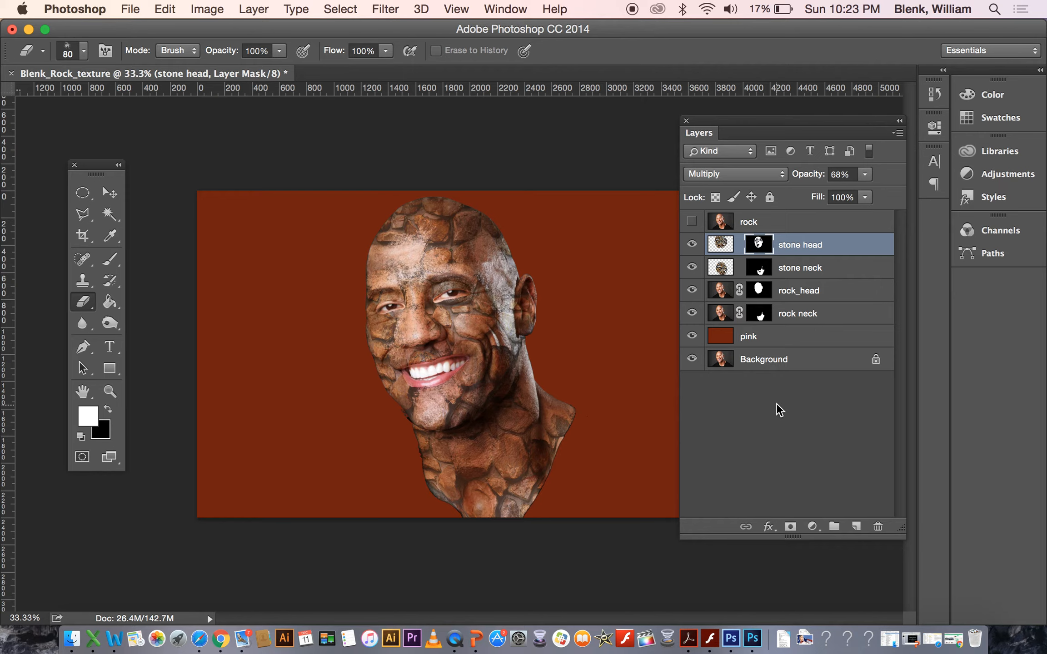
Duplicate the Background layer as a new layer named body.
{"action": "left_click", "coordinate": [776, 364]}
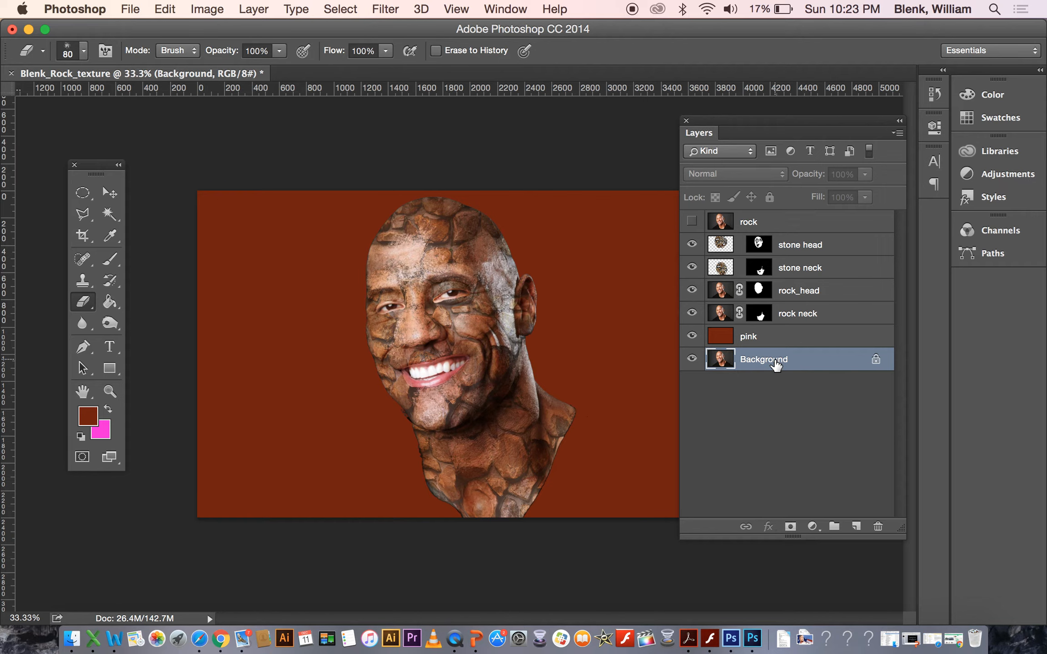
{"action": "left_click_drag", "start_coordinate": [775, 360], "coordinate": [791, 321]}
{"action": "mouse_move", "coordinate": [777, 367]}
{"action": "left_mouse_down"}
{"action": "mouse_move", "coordinate": [778, 332]}
{"action": "mouse_move", "coordinate": [779, 358]}
{"action": "left_mouse_up"}
{"action": "right_click", "coordinate": [775, 363]}
{"action": "left_click", "coordinate": [817, 394]}
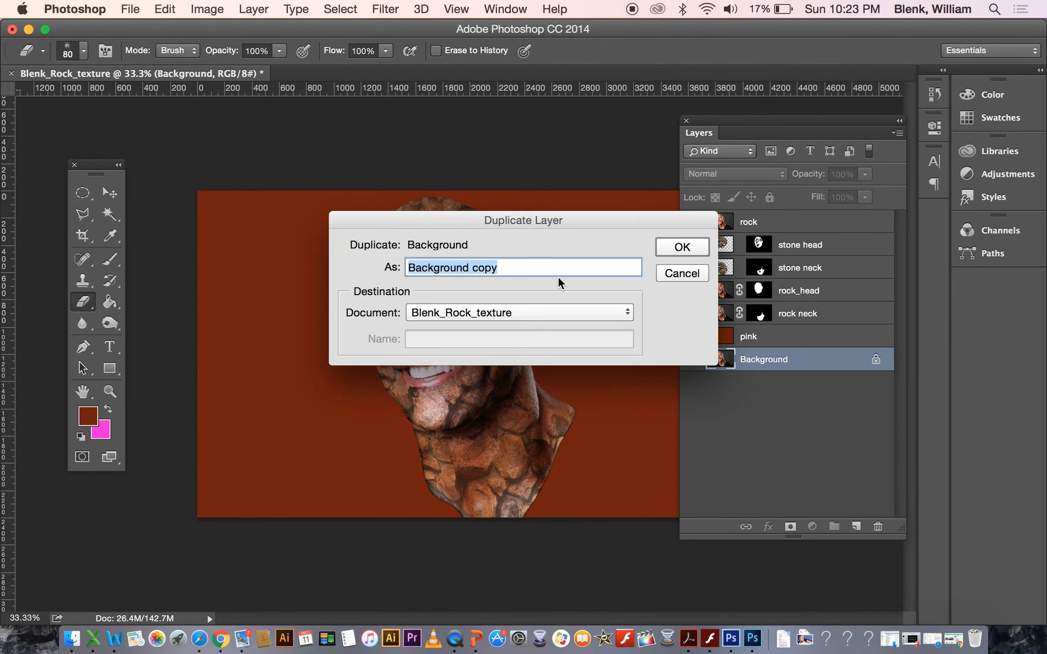
{"action": "type", "text": "body"}
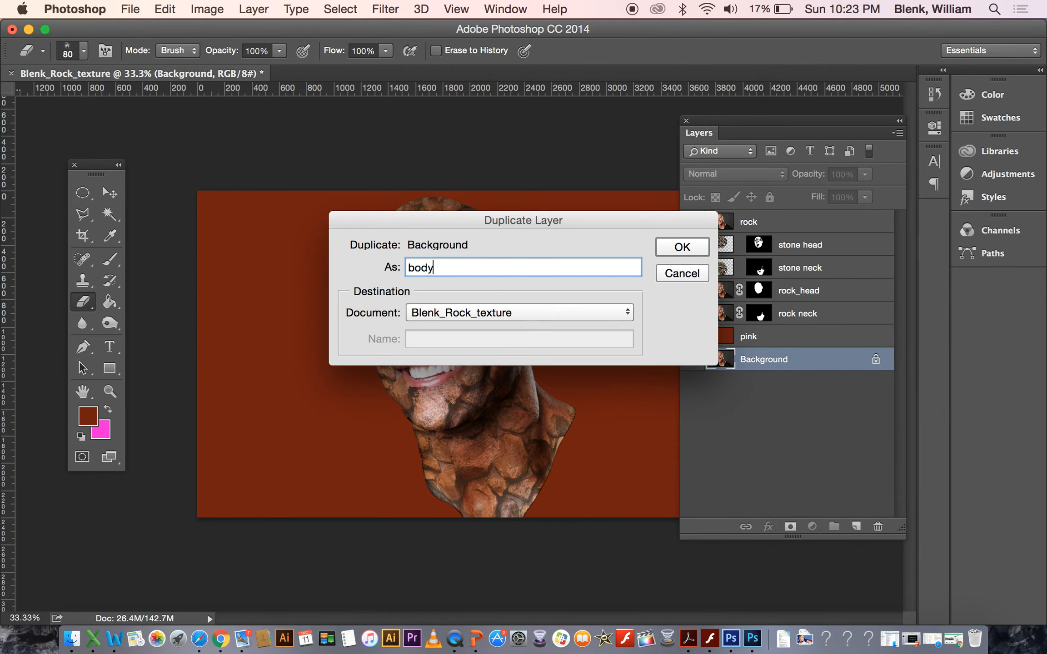
{"action": "left_click", "coordinate": [680, 250]}
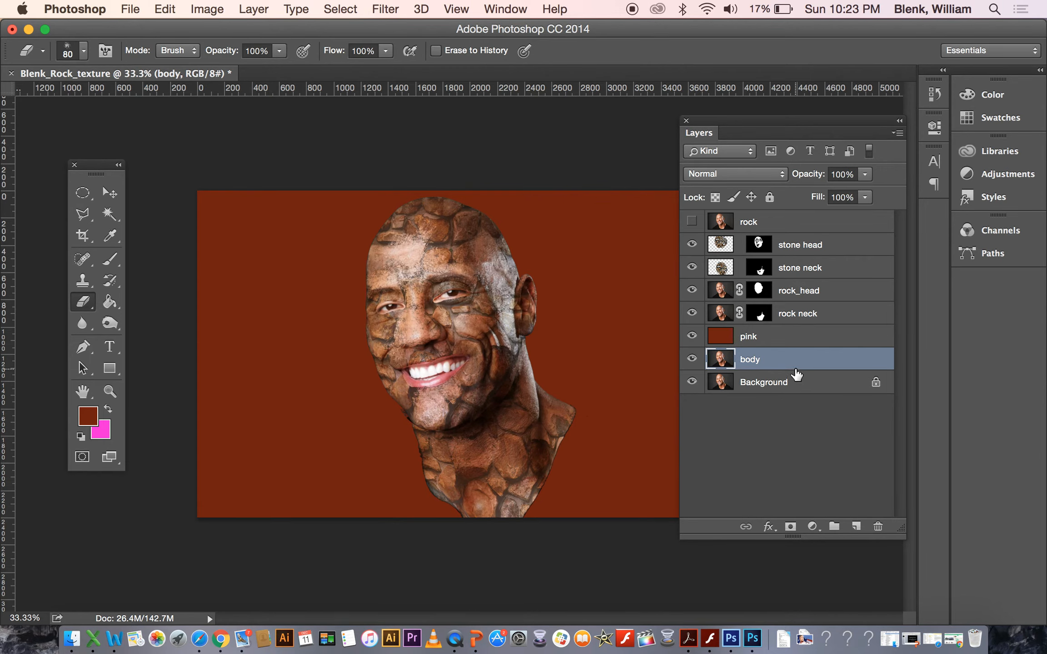
Move the body layer above the pink layer and add a layer mask to it.
{"action": "left_click_drag", "start_coordinate": [796, 360], "coordinate": [796, 333]}
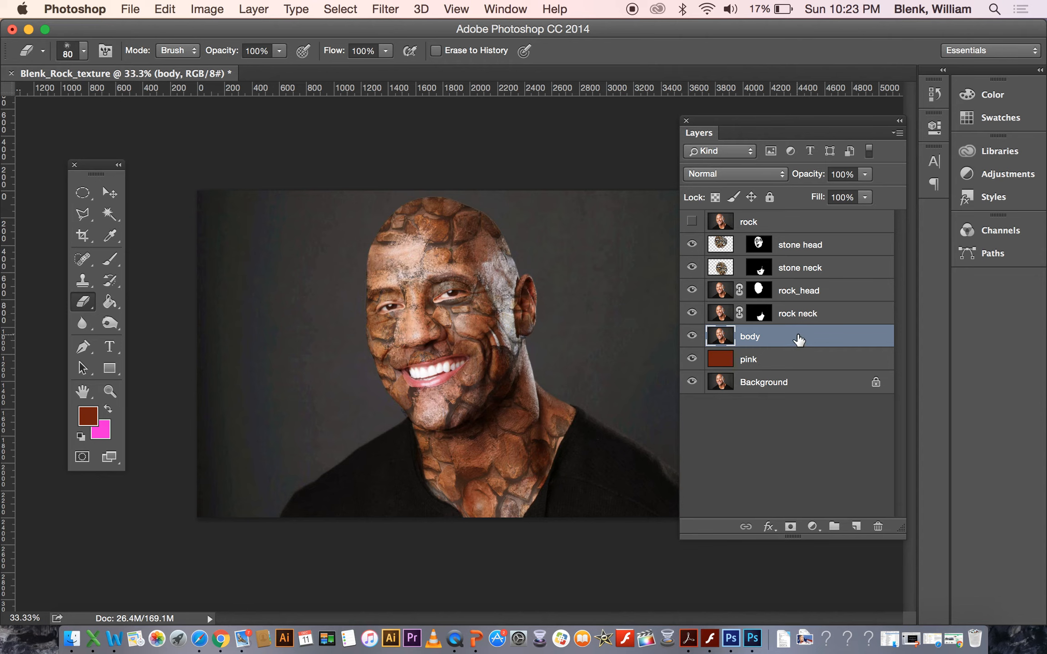
{"action": "left_click", "coordinate": [792, 526]}
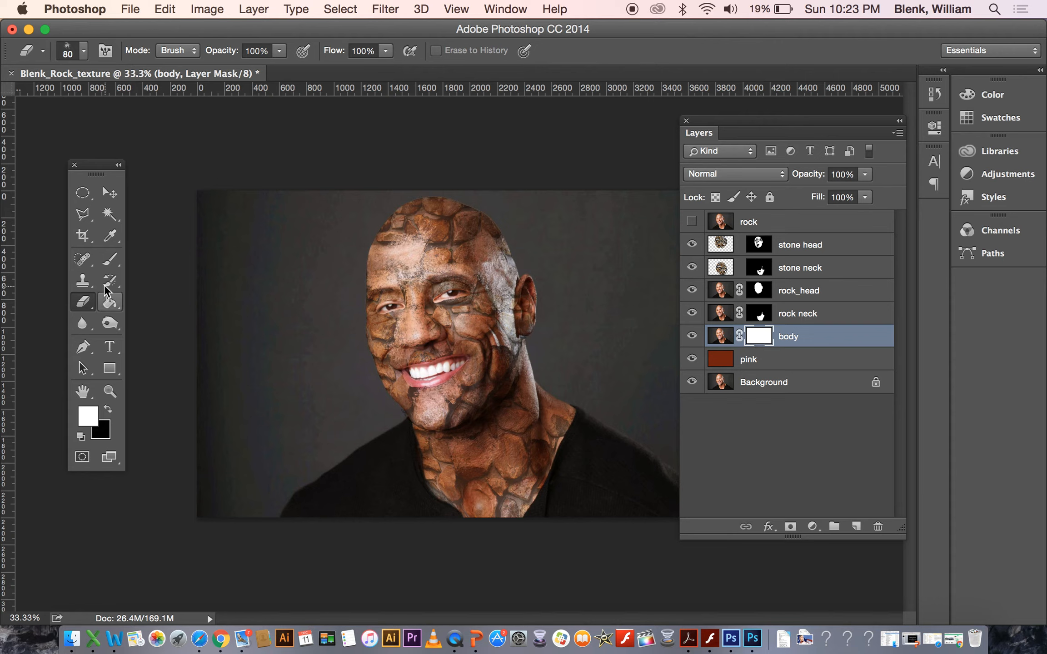
Select the grey backdrop with the Magic Wand and hide it in the body layer's mask.
{"action": "left_click", "coordinate": [109, 214]}
{"action": "left_click", "coordinate": [265, 348]}
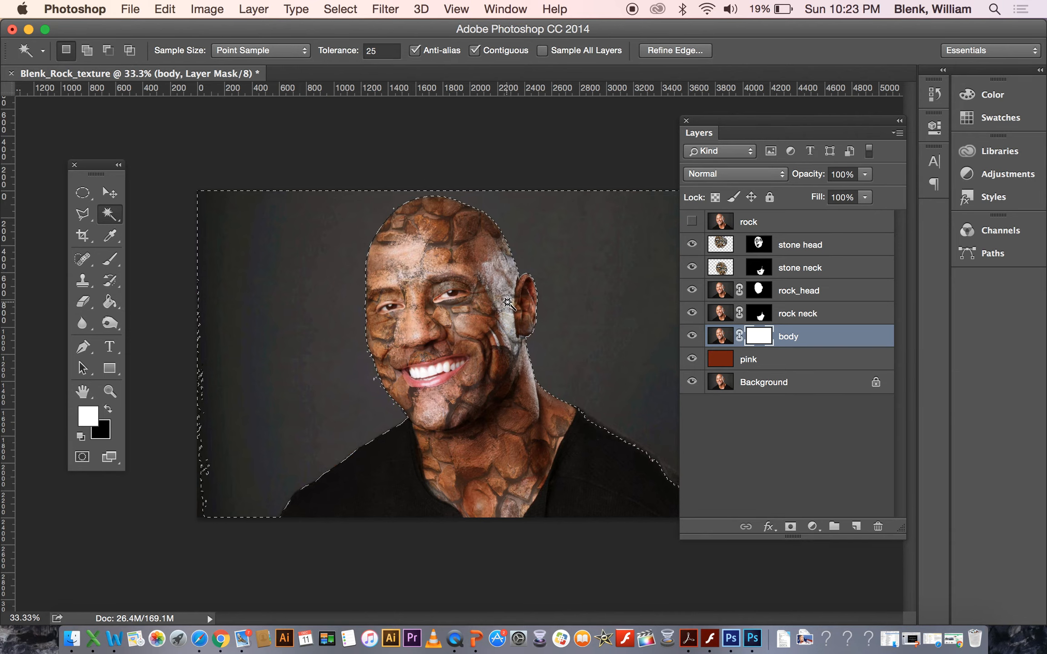
{"action": "key", "text": "BackSpace"}
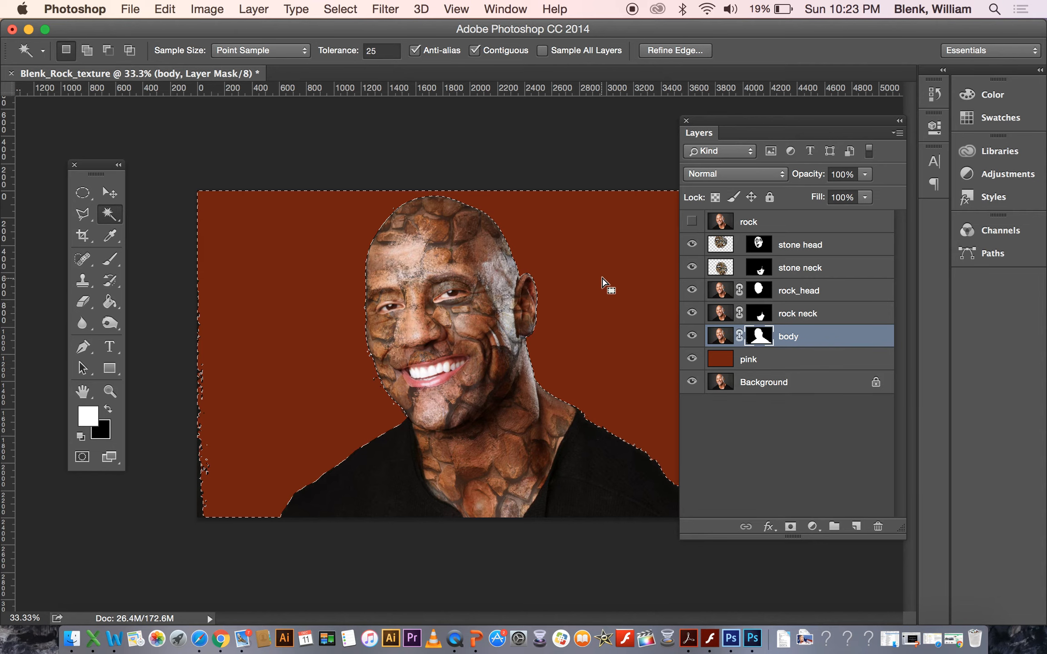
Hide the leftover fringe along the image's left edge in the body mask with a filled rectangular selection, then deselect.
{"action": "left_click_drag", "start_coordinate": [721, 121], "coordinate": [825, 132]}
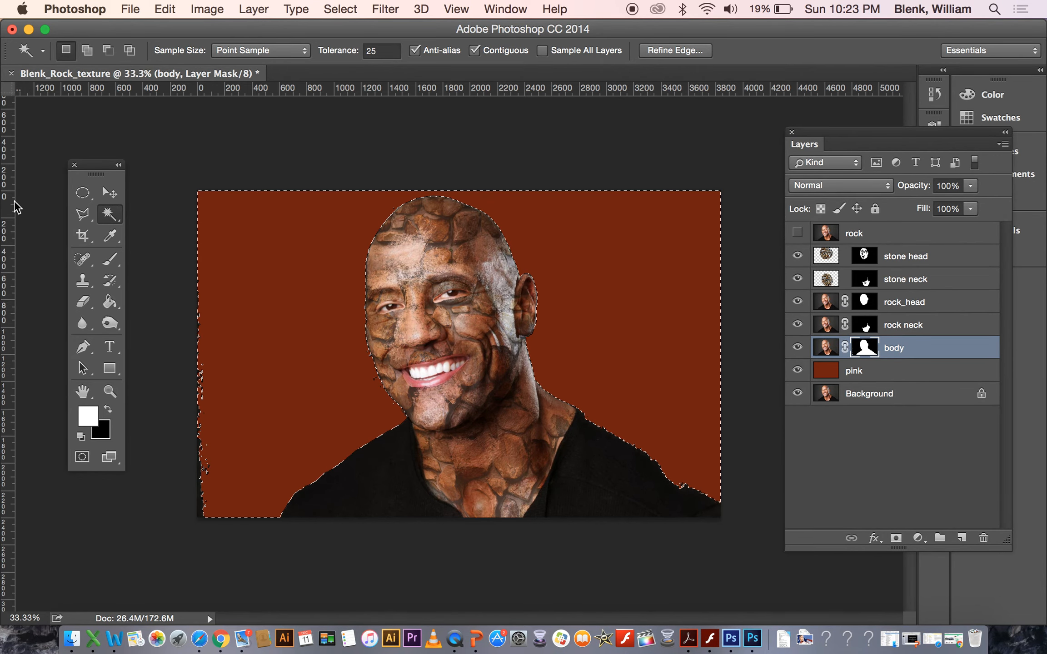
{"action": "left_click", "coordinate": [83, 195]}
{"action": "left_click", "coordinate": [132, 192]}
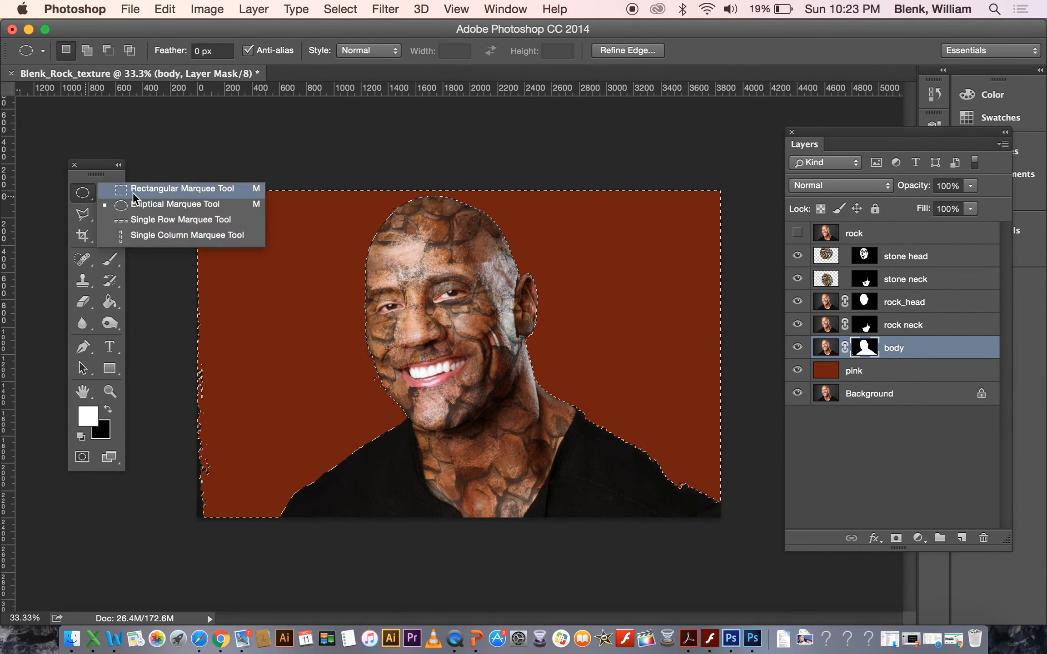
{"action": "key", "text": "super+d"}
{"action": "left_click_drag", "start_coordinate": [150, 164], "coordinate": [263, 567]}
{"action": "key", "text": "super+BackSpace"}
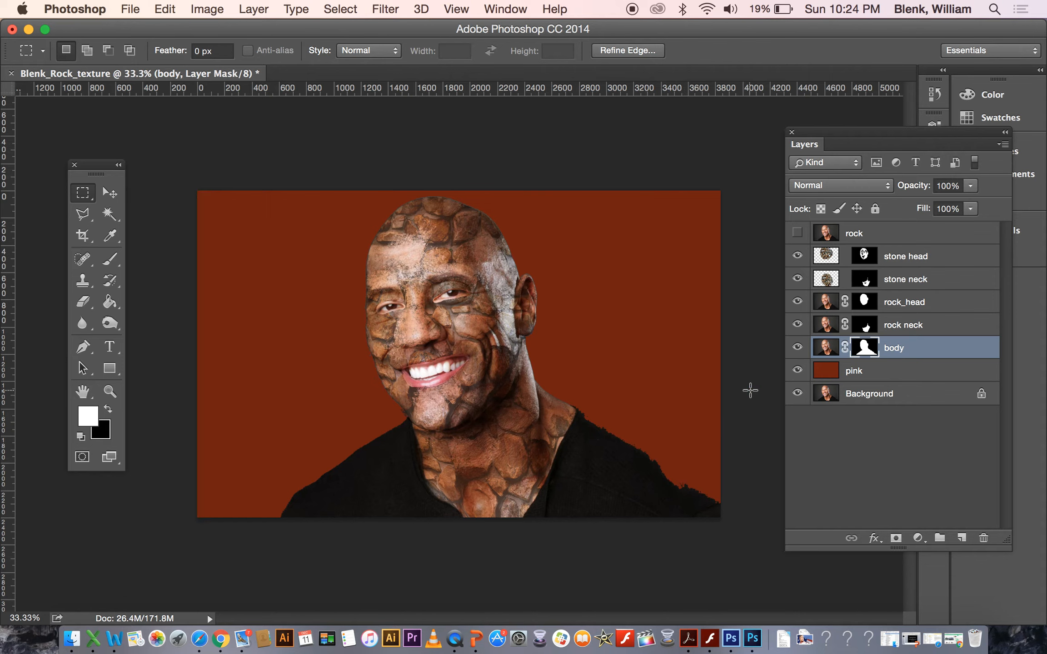
{"action": "key", "text": "super+d"}
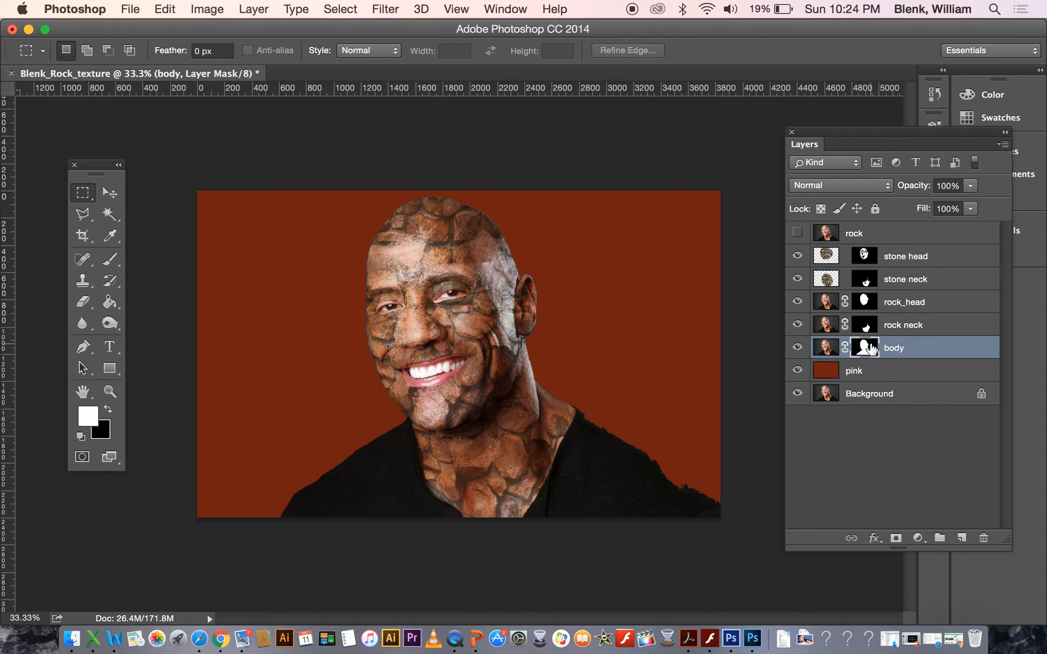
Try to hide the right shoulder in the body mask with a polygonal lasso selection.
{"action": "left_click", "coordinate": [83, 214]}
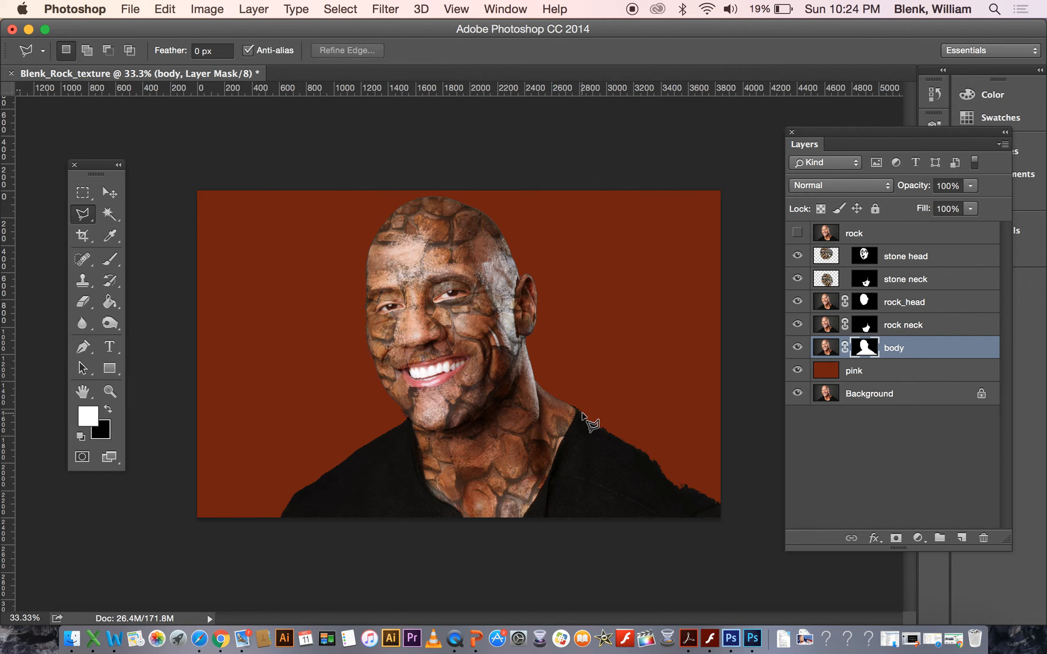
{"action": "left_click", "coordinate": [581, 413]}
{"action": "left_click", "coordinate": [731, 508]}
{"action": "left_click", "coordinate": [598, 535]}
{"action": "double_click", "coordinate": [577, 478]}
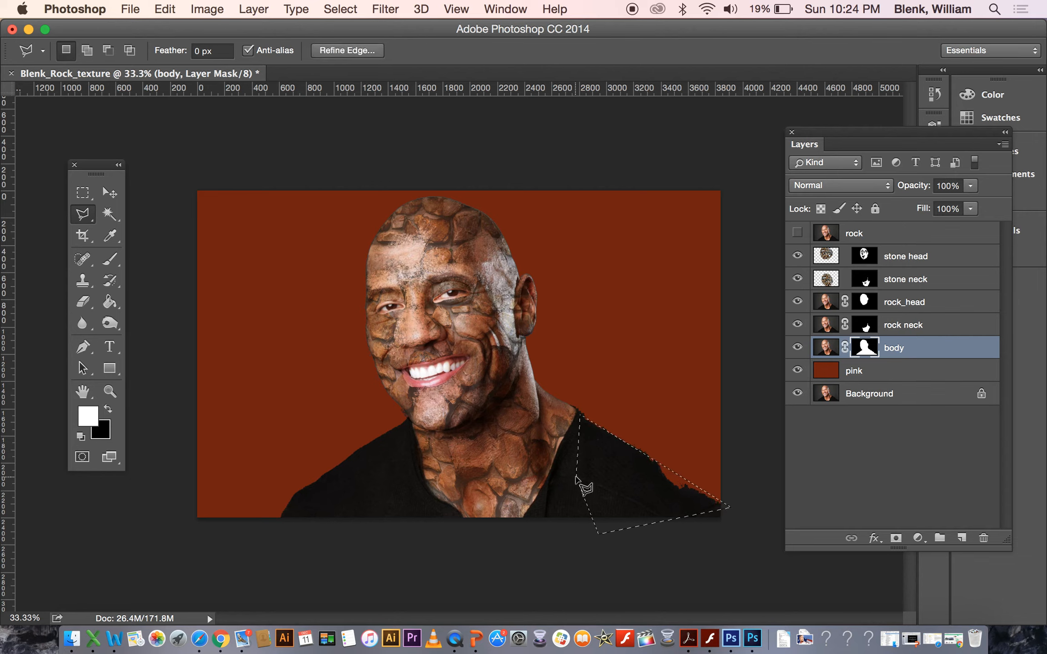
{"action": "key", "text": "BackSpace"}
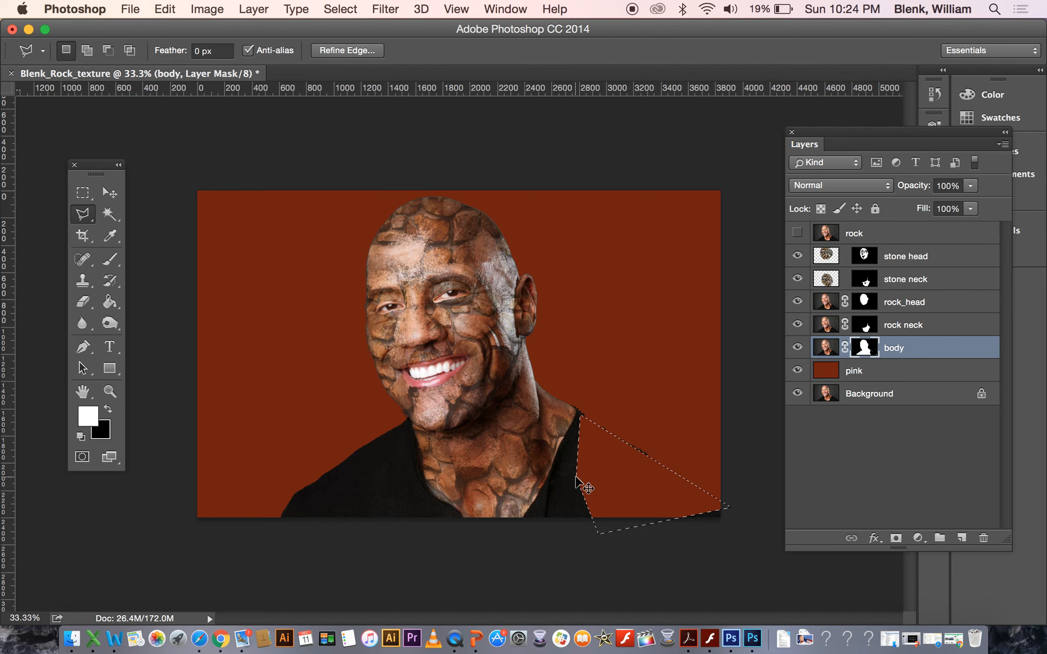
{"action": "key", "text": "super+z"}
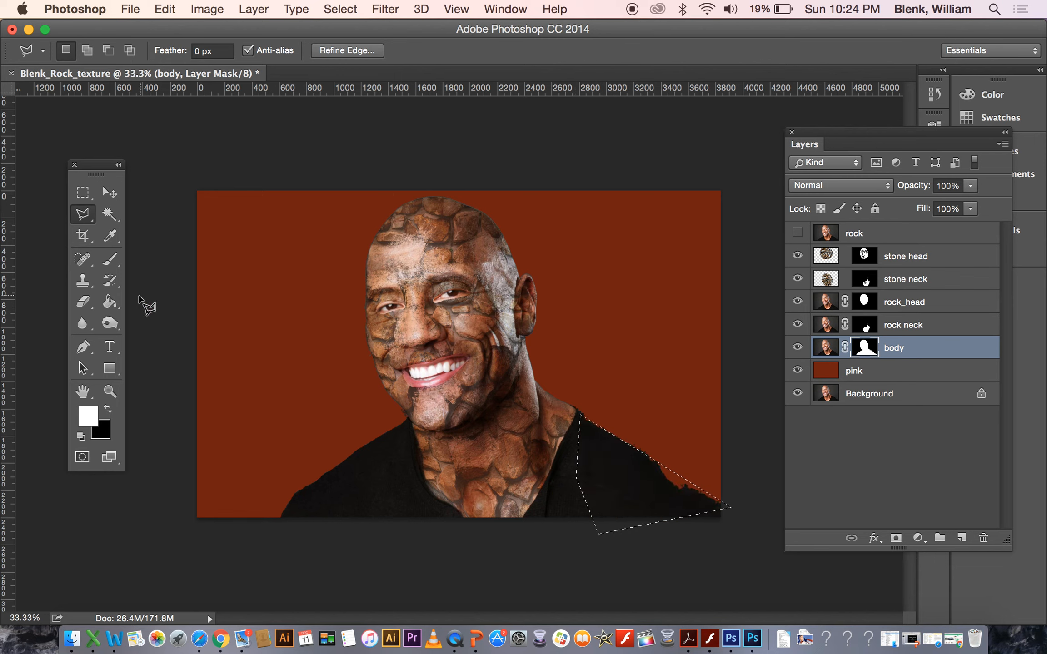
{"action": "left_click", "coordinate": [110, 259]}
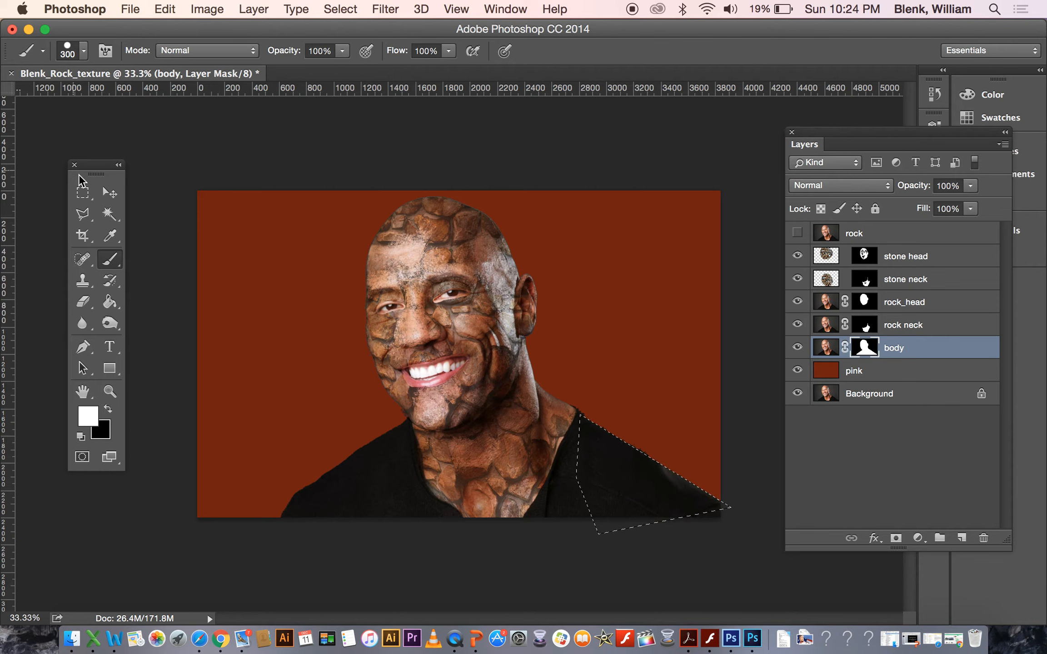
{"action": "left_click", "coordinate": [87, 212]}
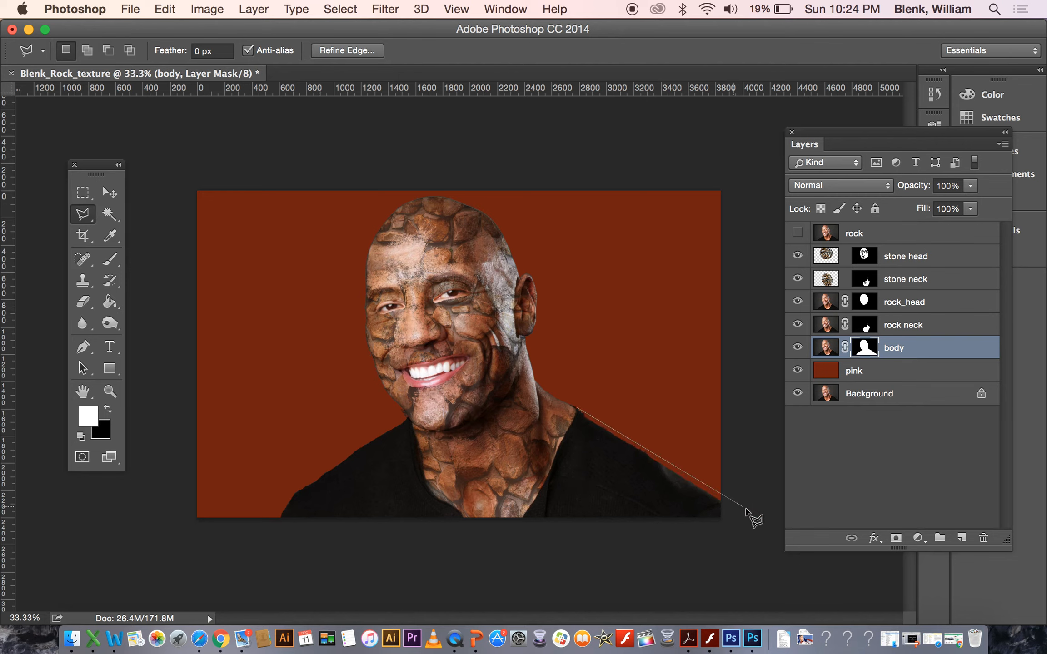
{"action": "double_click", "coordinate": [597, 548]}
{"action": "left_click", "coordinate": [114, 266]}
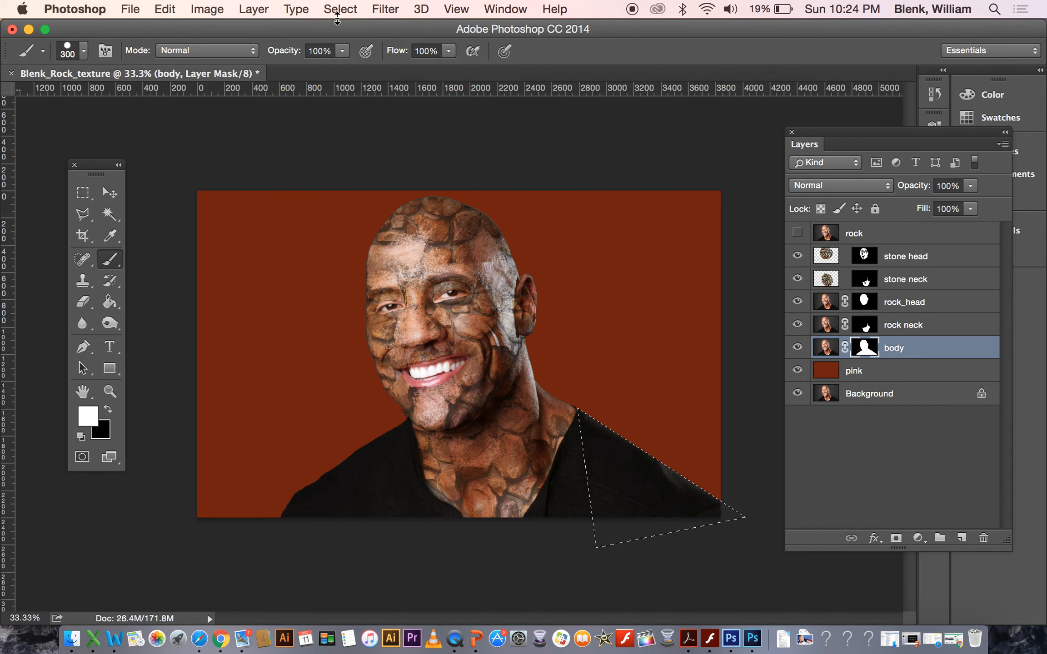
{"action": "left_click", "coordinate": [344, 10]}
{"action": "left_click", "coordinate": [357, 44]}
Hide the rock neck, rock_head, stone neck and stone head layers.
{"action": "left_click", "coordinate": [798, 324]}
{"action": "left_click", "coordinate": [798, 302]}
{"action": "left_click", "coordinate": [797, 279]}
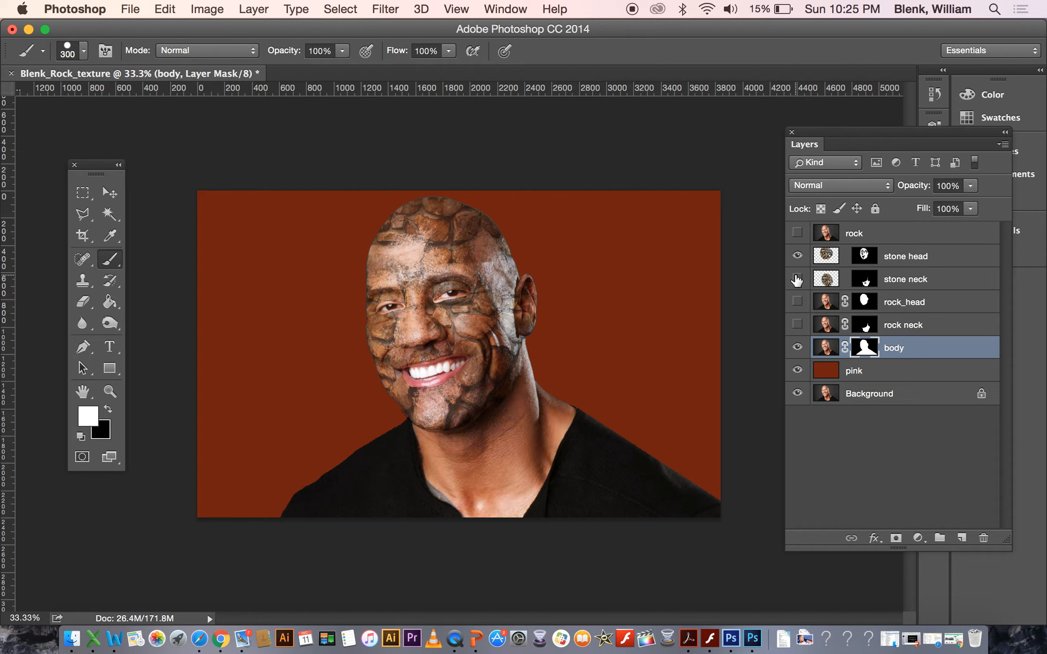
{"action": "left_click", "coordinate": [798, 256]}
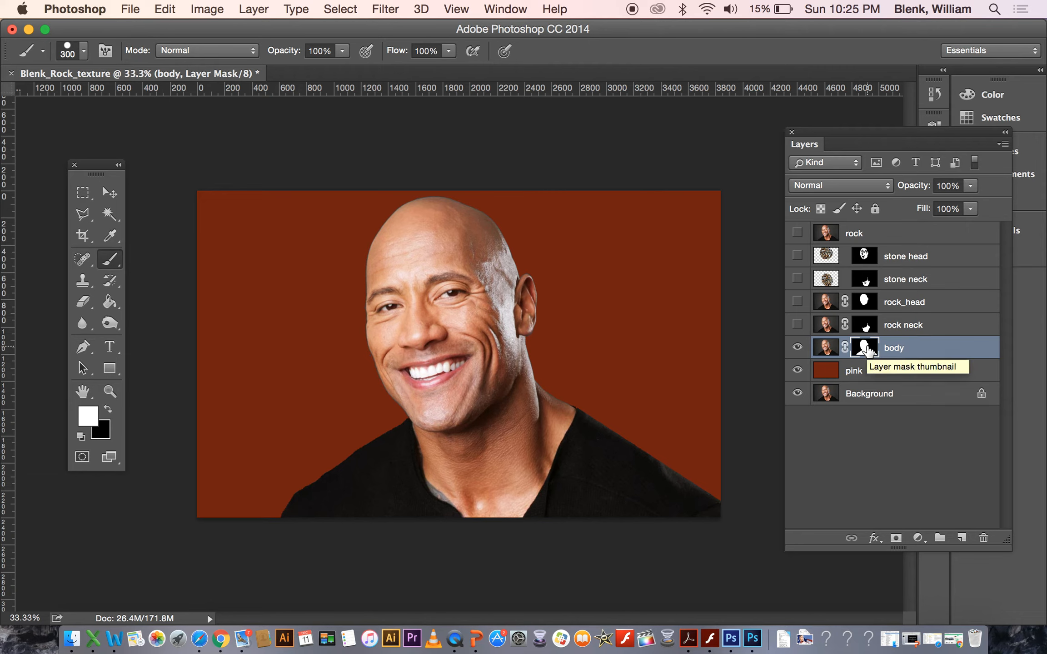
Load the body mask as a selection and feather it by 300 pixels.
{"action": "left_click", "coordinate": [867, 350], "text": "super"}
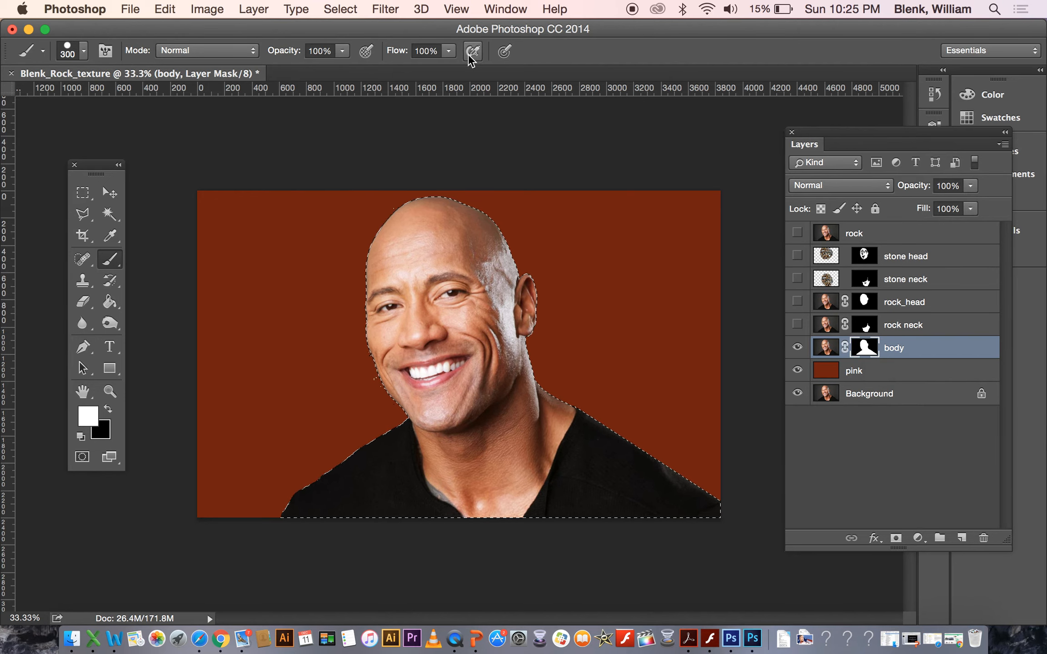
{"action": "left_click", "coordinate": [351, 11]}
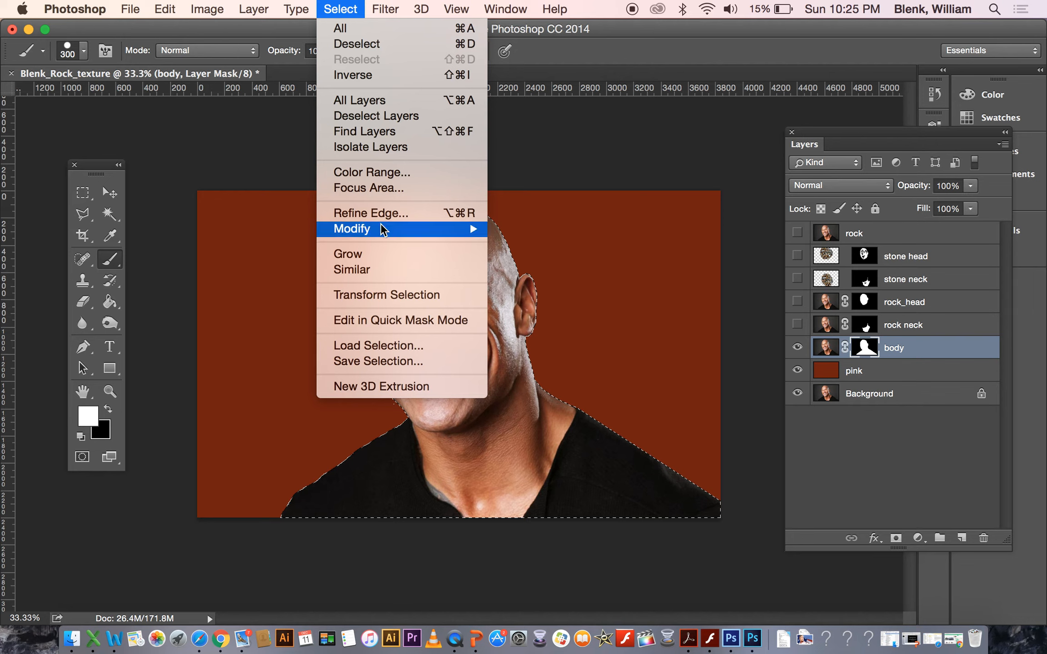
{"action": "mouse_move", "coordinate": [382, 230]}
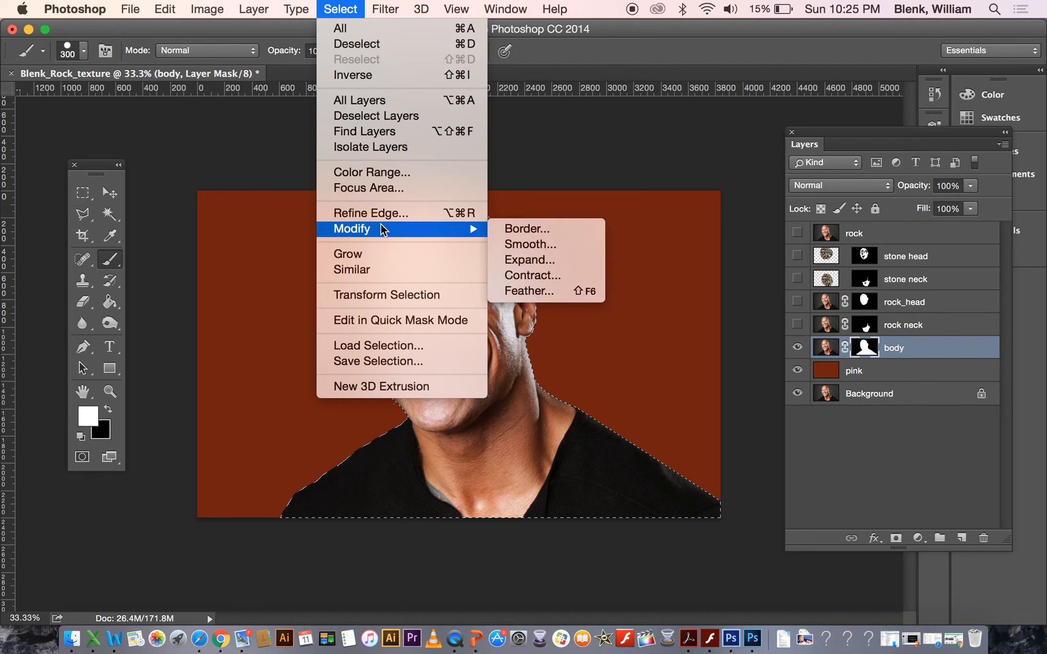
{"action": "left_click", "coordinate": [529, 291]}
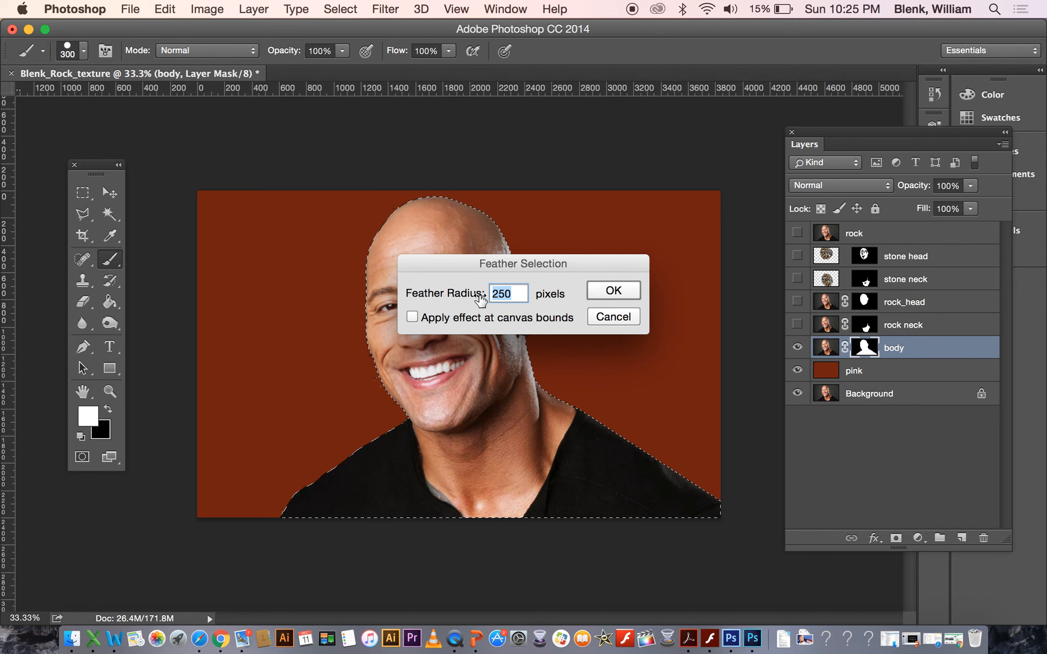
{"action": "type", "text": "300"}
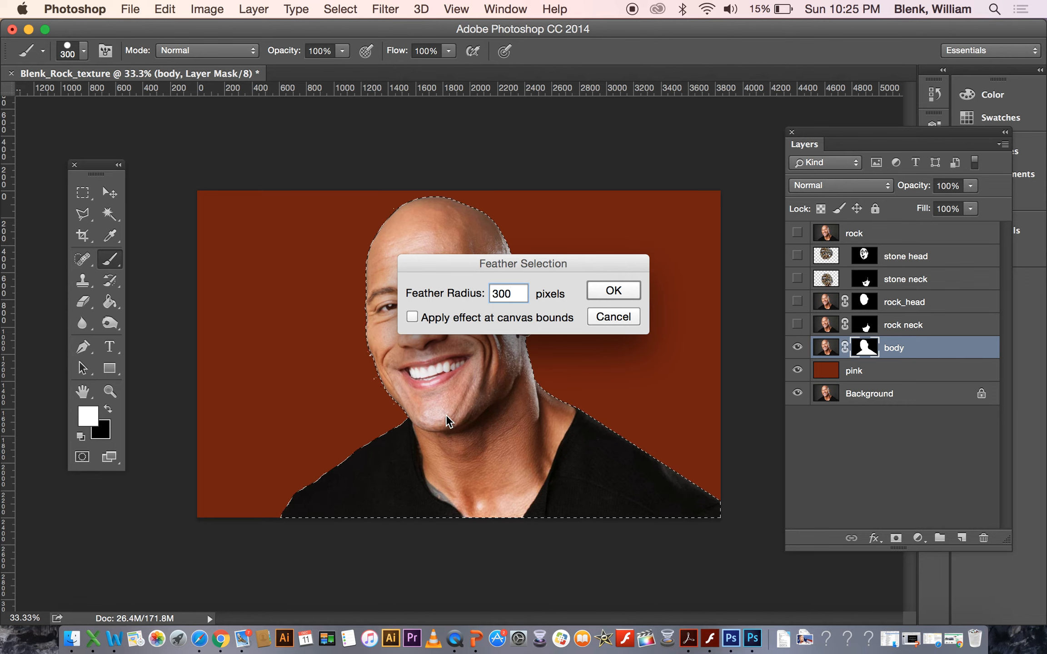
{"action": "left_click", "coordinate": [618, 295]}
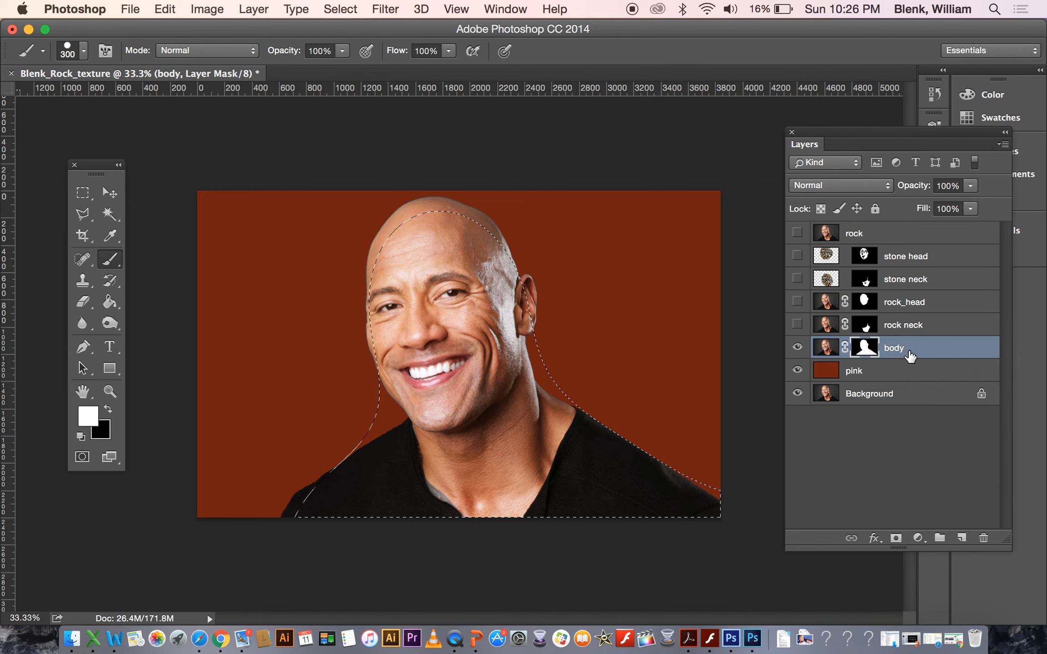
Duplicate the body layer as body copy.
{"action": "right_click", "coordinate": [912, 352]}
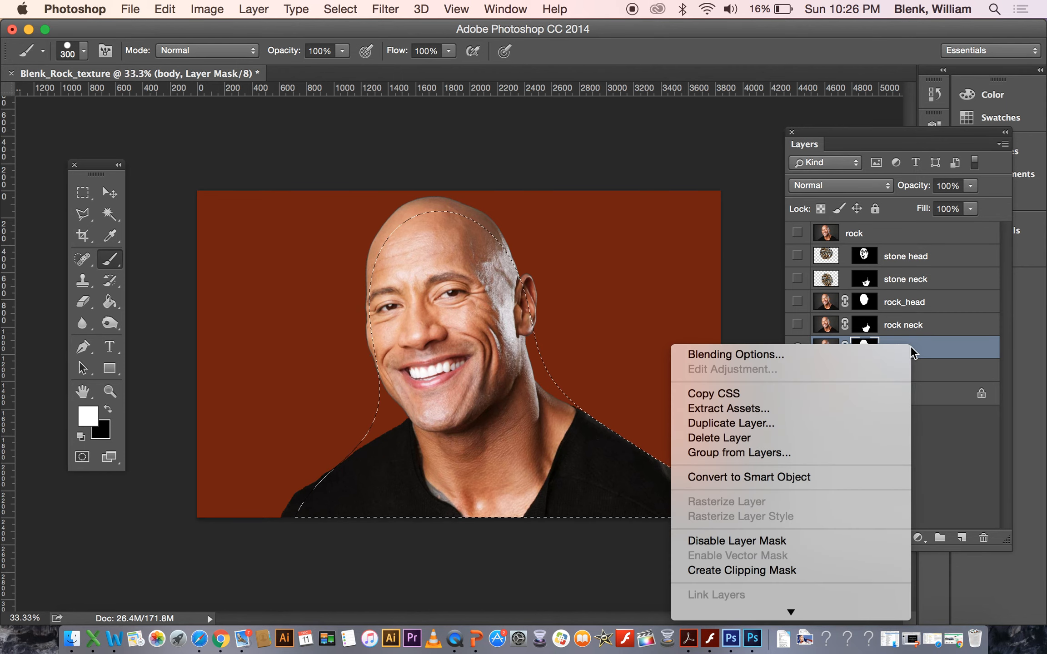
{"action": "left_click", "coordinate": [860, 423]}
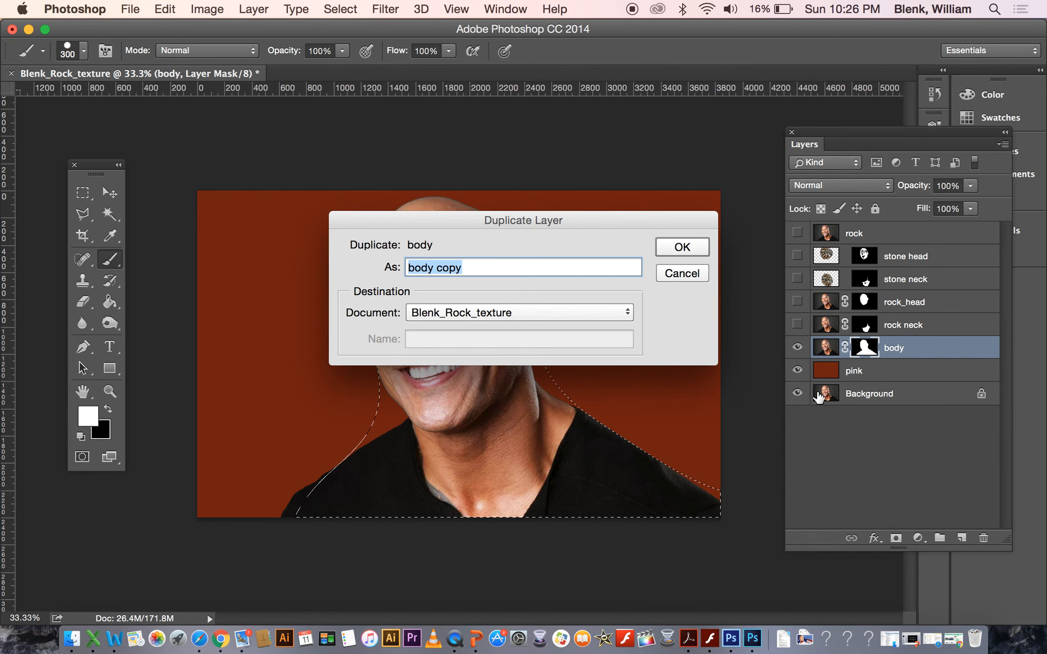
{"action": "left_click", "coordinate": [683, 247]}
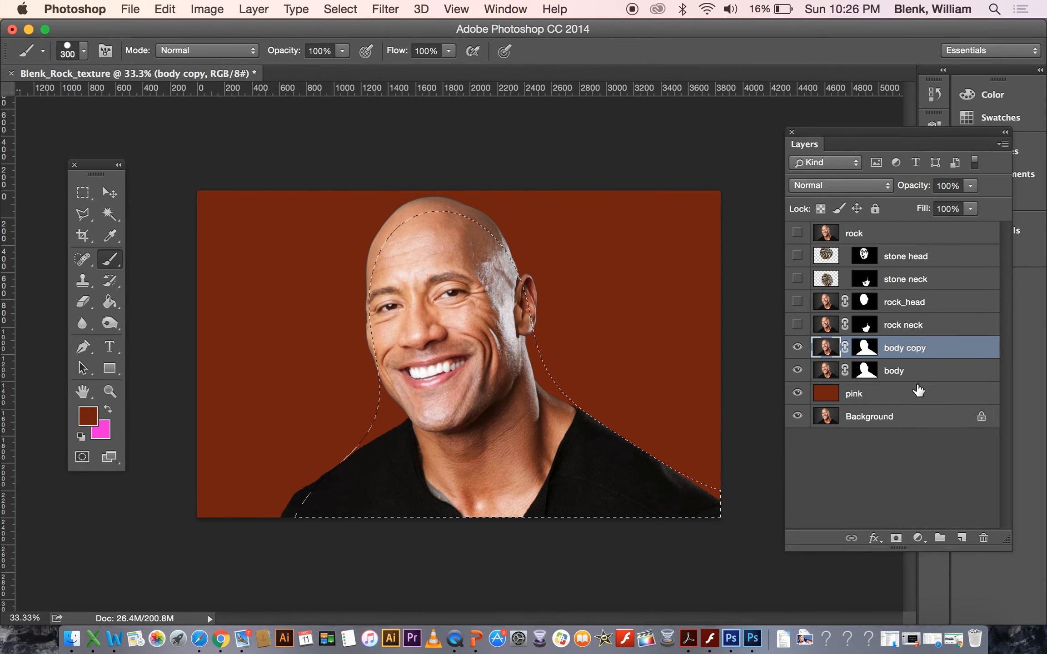
Hide the body layer and replace the body copy's layer mask with a new mask from the feathered selection.
{"action": "left_click", "coordinate": [798, 371]}
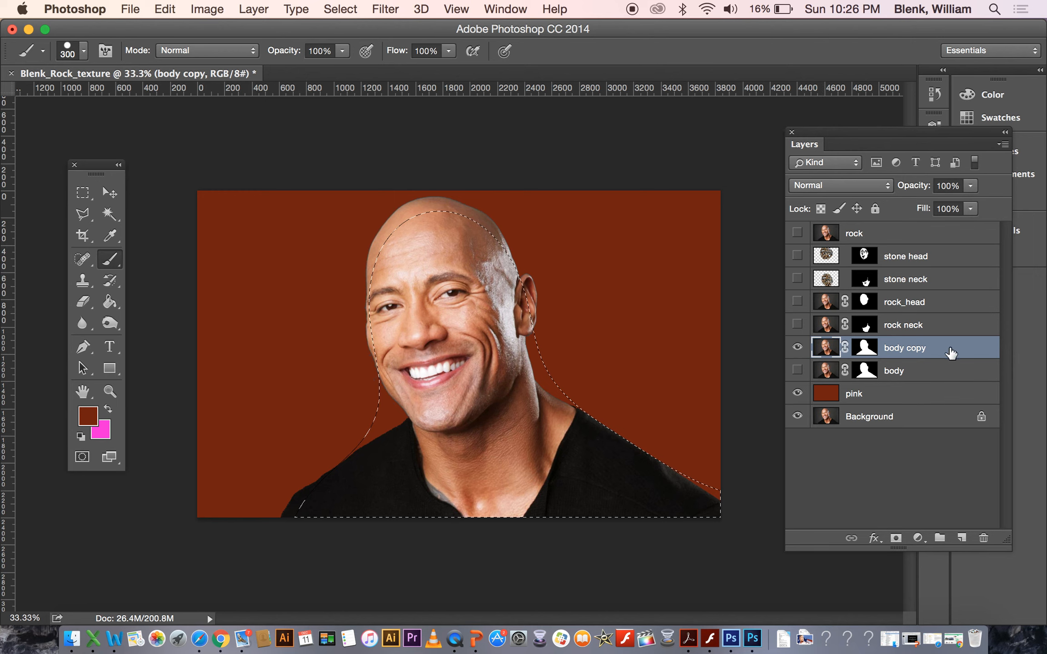
{"action": "left_click", "coordinate": [870, 351]}
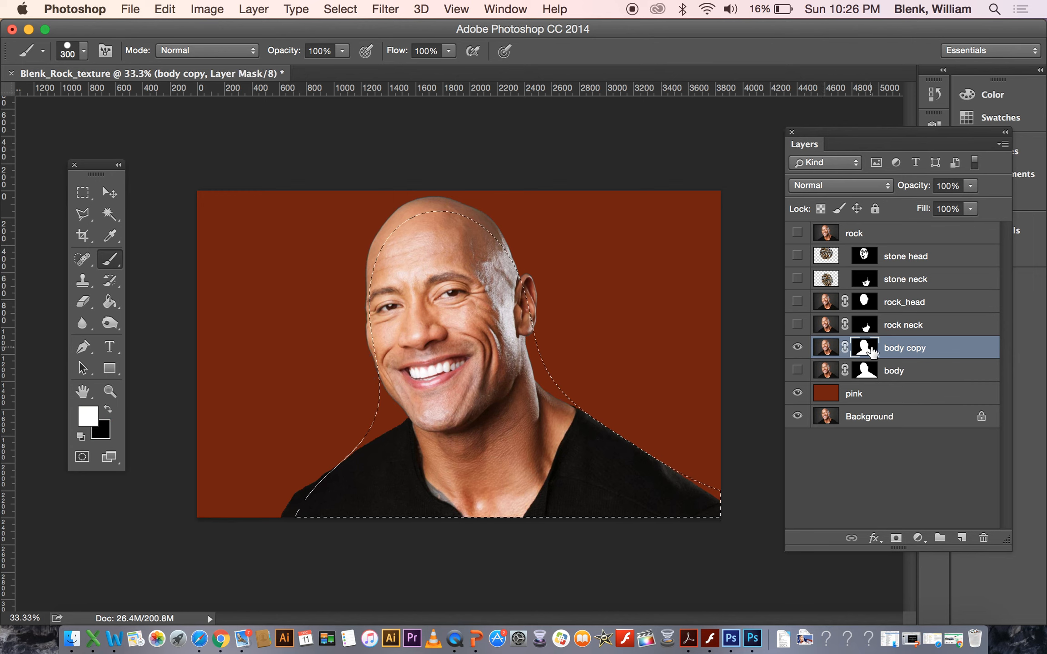
{"action": "right_click", "coordinate": [870, 351]}
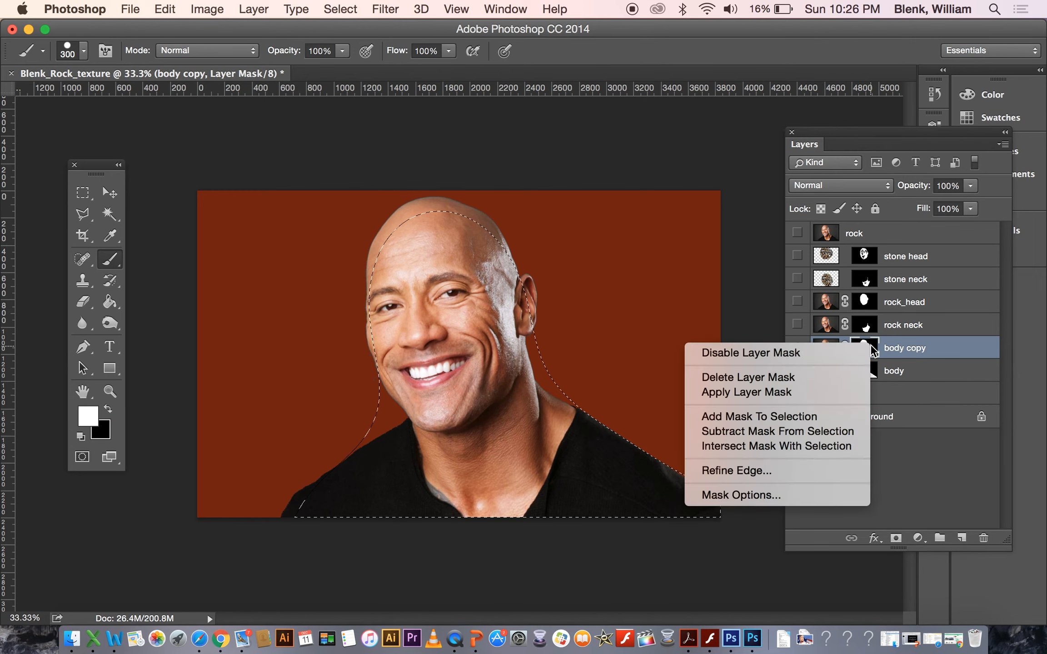
{"action": "left_click", "coordinate": [844, 379]}
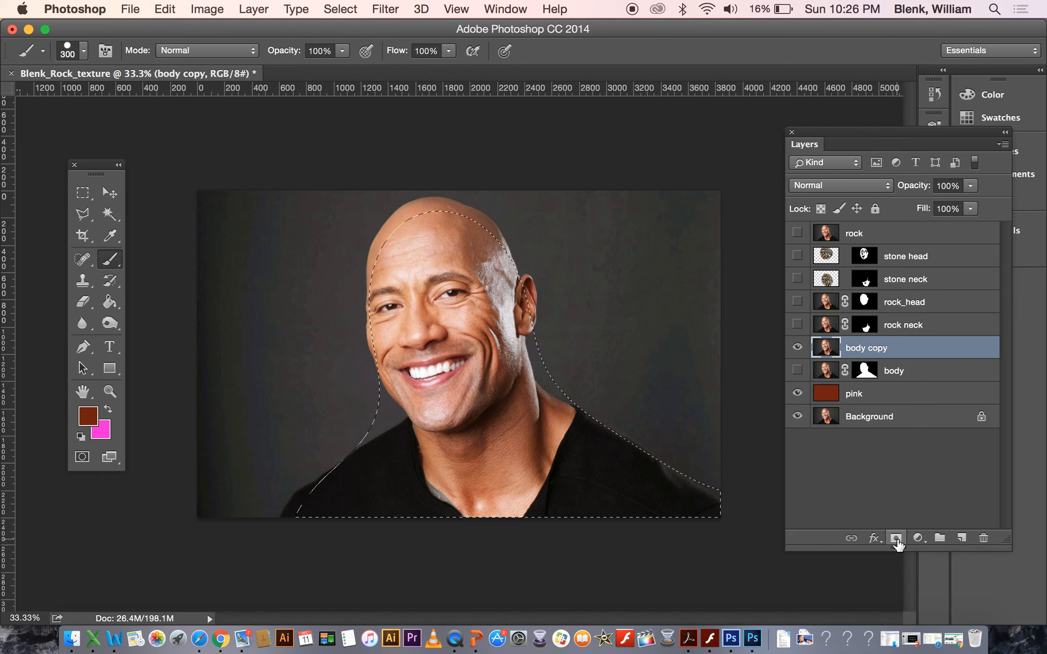
{"action": "left_click", "coordinate": [897, 539]}
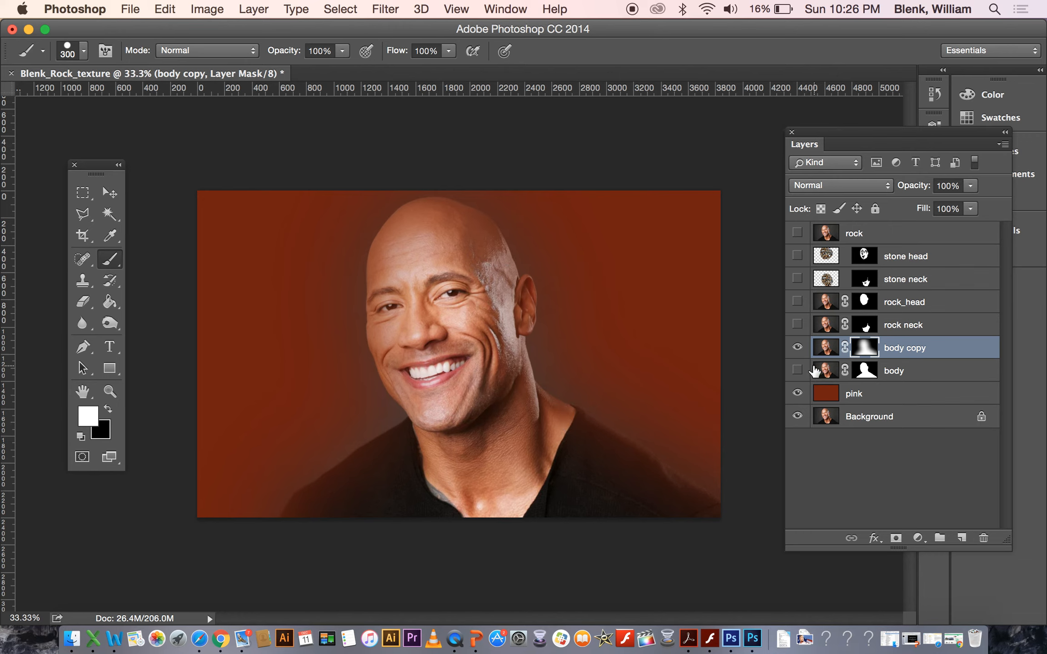
Show the rock neck, rock_head, stone neck and stone head layers again.
{"action": "left_click", "coordinate": [798, 394]}
{"action": "left_click", "coordinate": [797, 394]}
{"action": "left_click", "coordinate": [797, 324]}
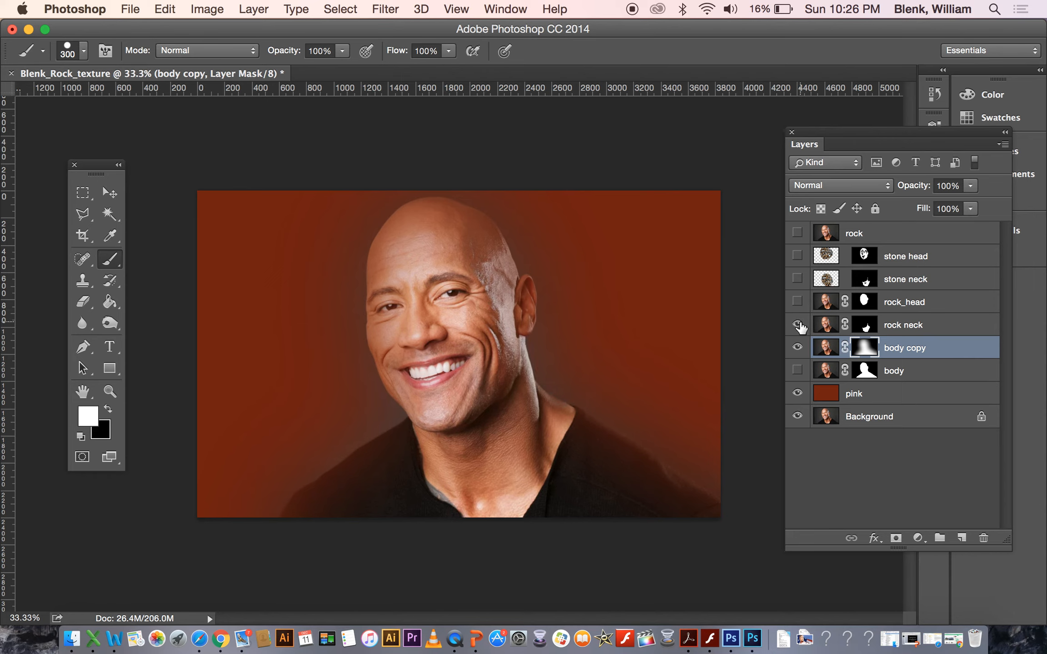
{"action": "left_click", "coordinate": [797, 302]}
{"action": "left_click", "coordinate": [797, 278]}
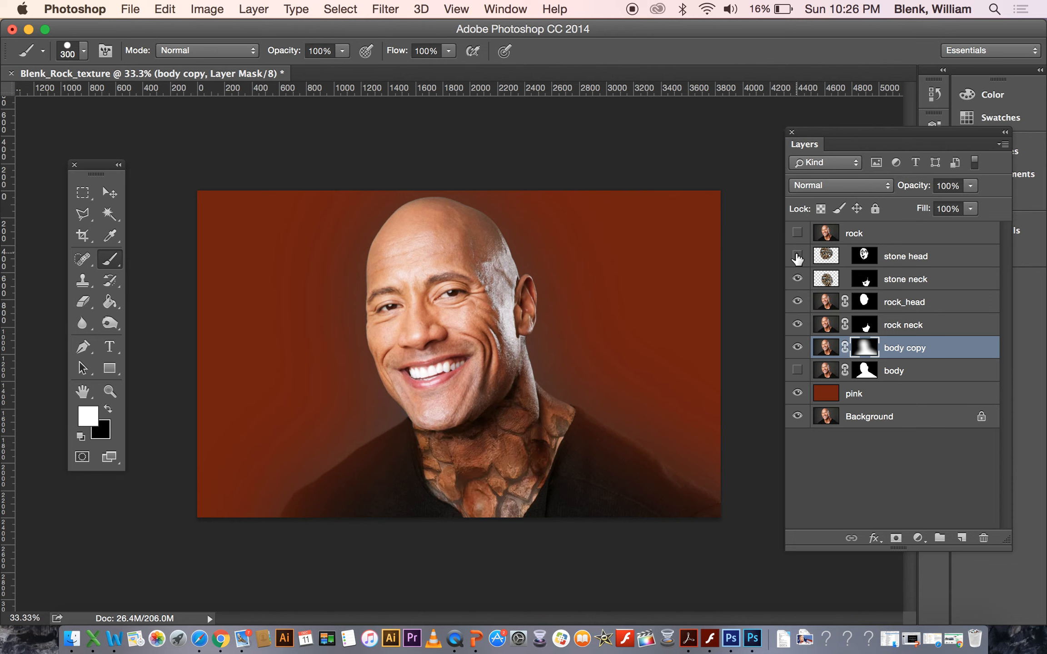
{"action": "left_click", "coordinate": [797, 257]}
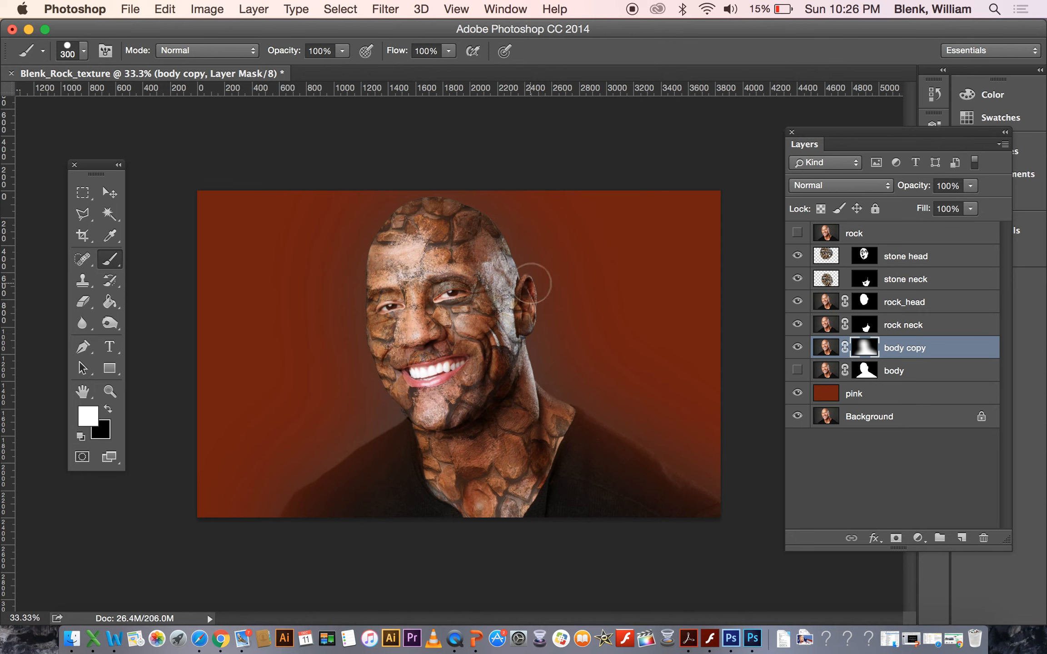
Add a new empty layer directly above the pink layer.
{"action": "left_click", "coordinate": [864, 256]}
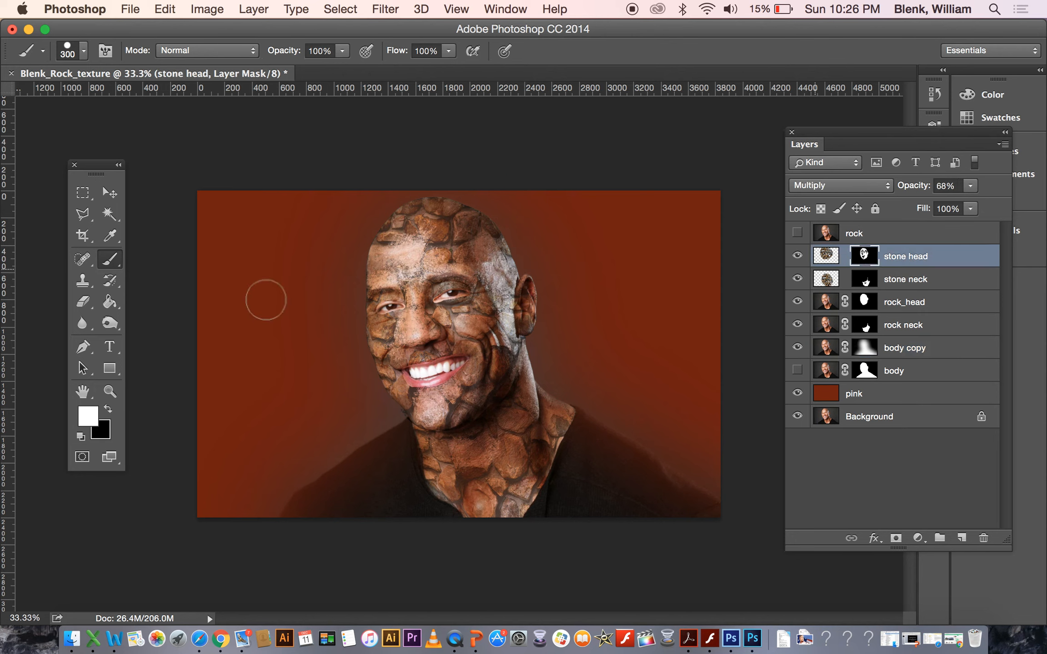
{"action": "left_click", "coordinate": [82, 301]}
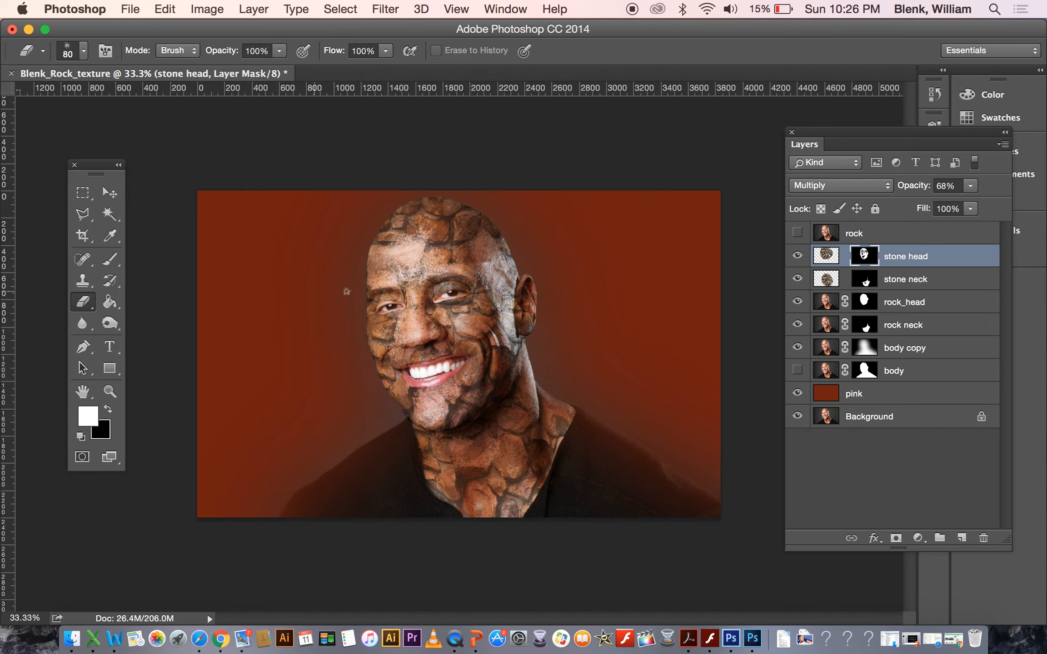
{"action": "key", "text": "bracketright"}
{"action": "key", "text": "bracketright"}
{"action": "key", "text": "bracketright"}
{"action": "key", "text": "bracketright"}
{"action": "key", "text": "bracketright"}
{"action": "key", "text": "bracketright"}
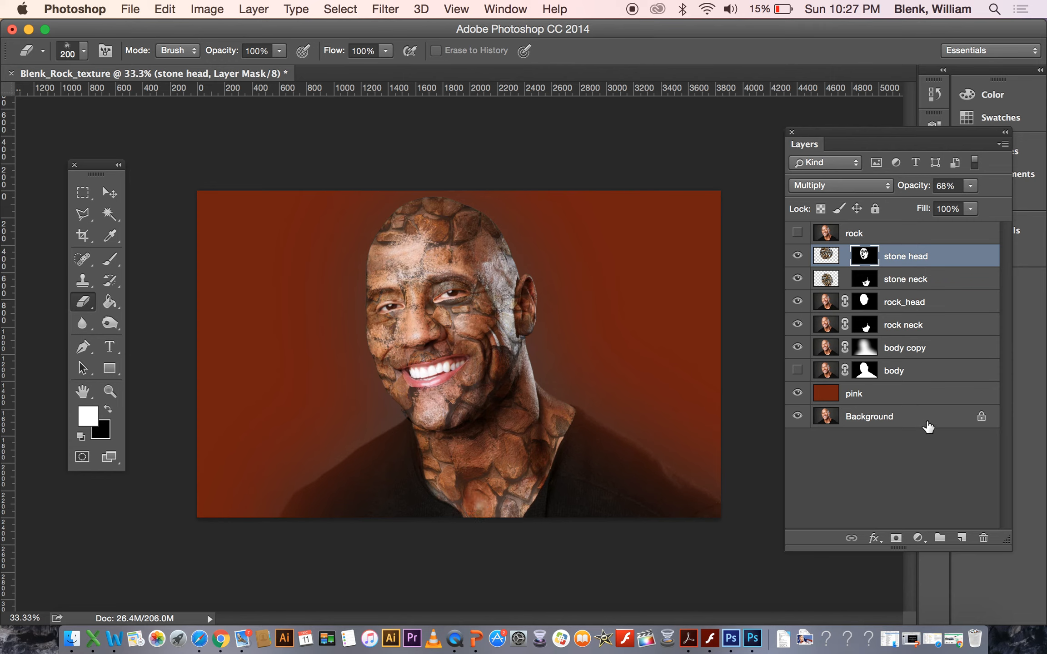
{"action": "left_click", "coordinate": [907, 393]}
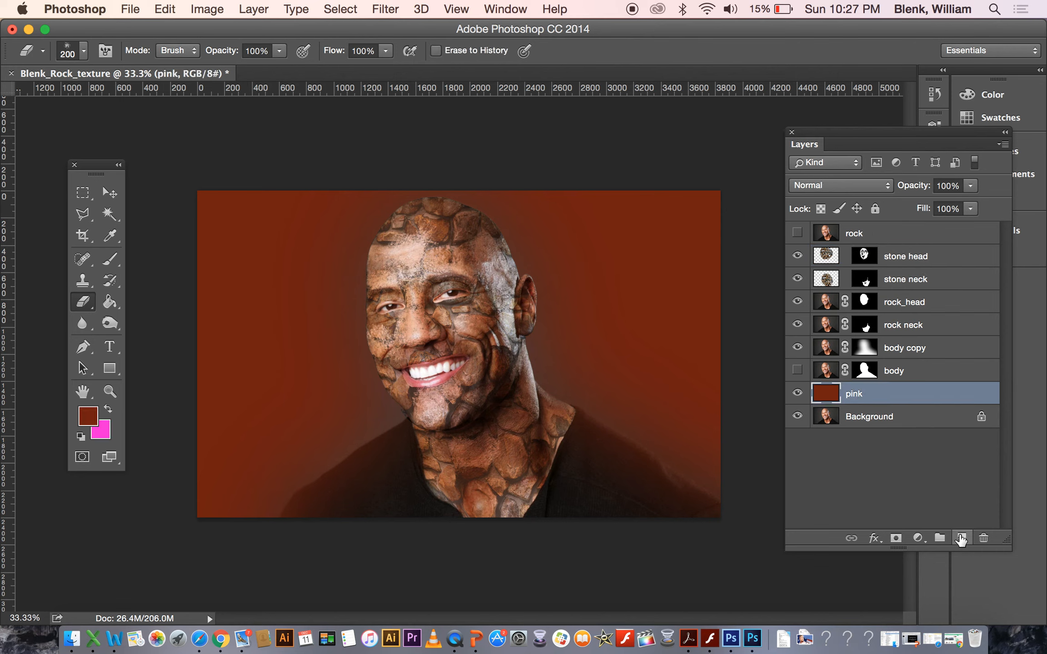
{"action": "left_click", "coordinate": [961, 539]}
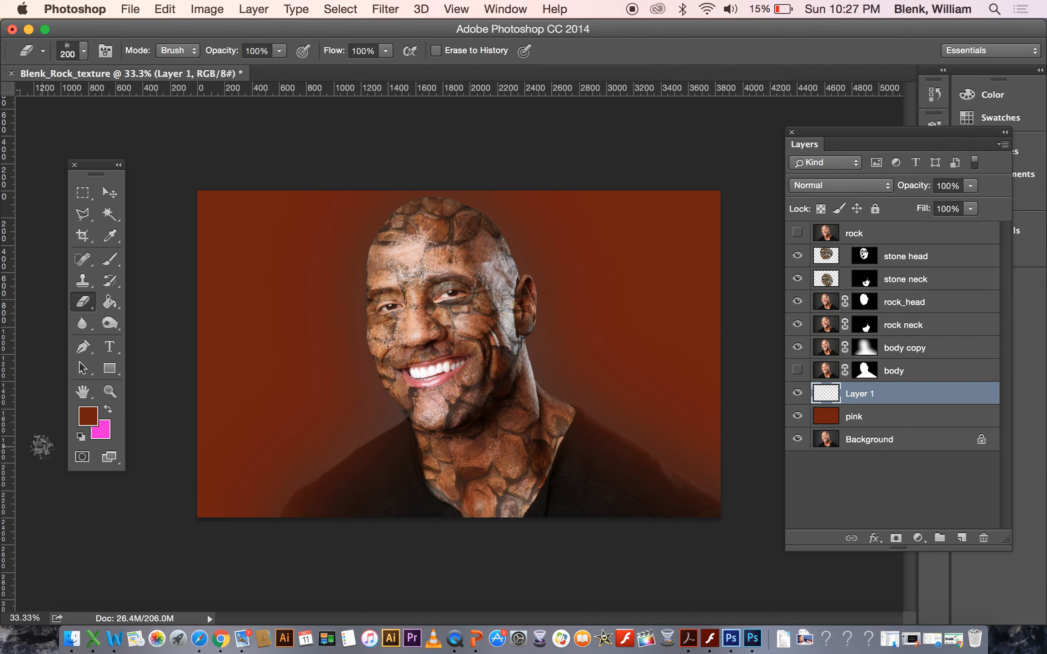
Set the foreground colour to dark green, hex 196b05.
{"action": "left_click", "coordinate": [94, 417]}
{"action": "left_click", "coordinate": [810, 264]}
{"action": "left_click", "coordinate": [811, 292]}
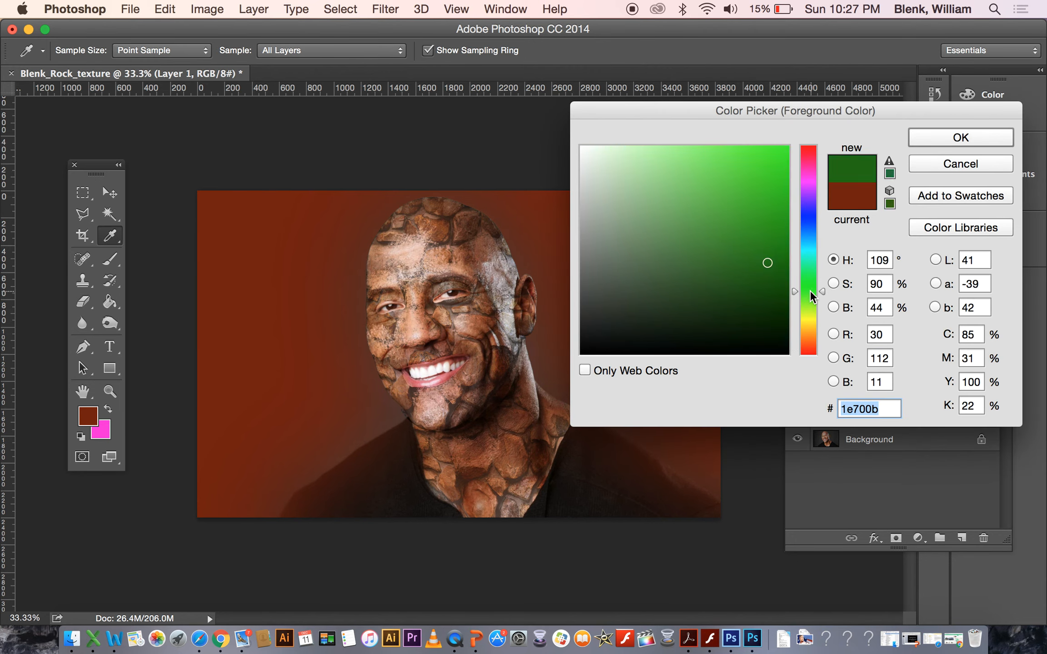
{"action": "left_click", "coordinate": [781, 241]}
{"action": "left_click", "coordinate": [780, 262]}
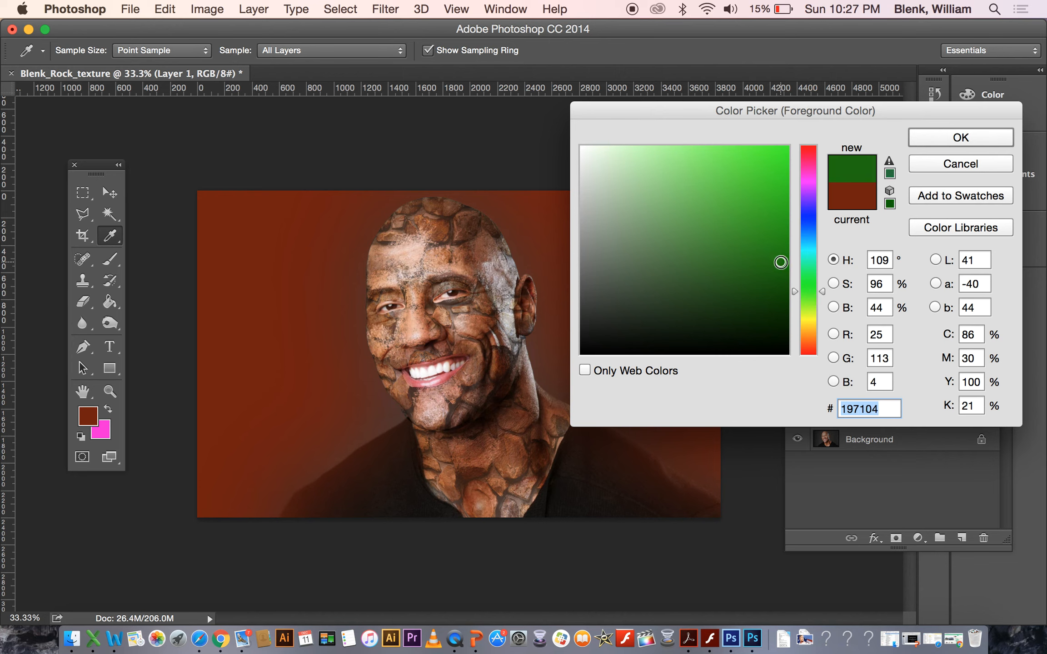
{"action": "left_click_drag", "start_coordinate": [750, 249], "coordinate": [778, 266]}
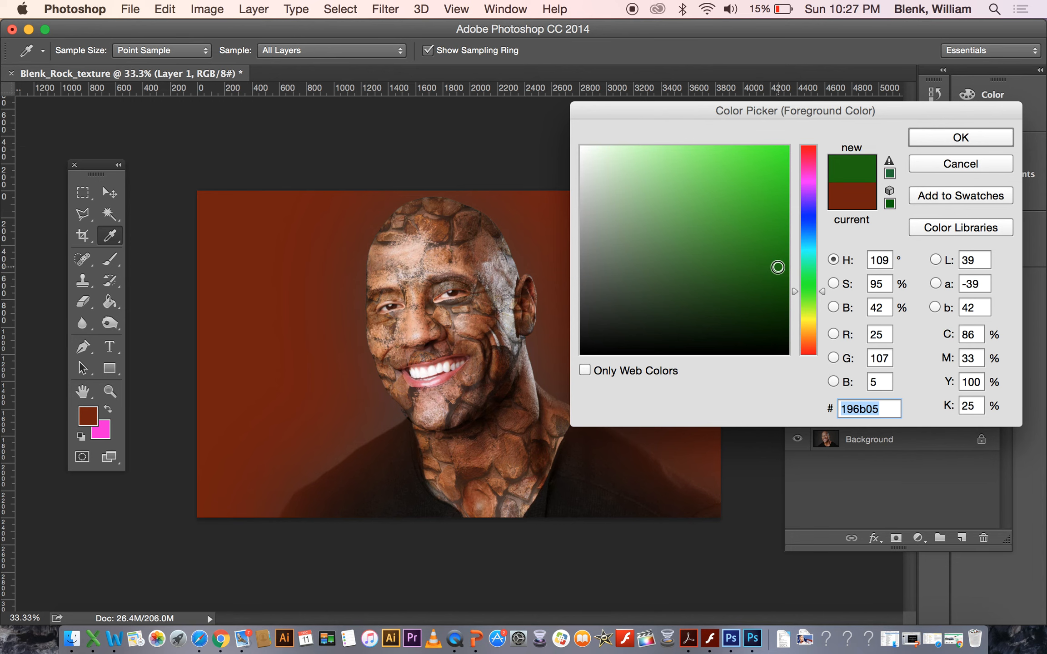
{"action": "left_click", "coordinate": [934, 145]}
Choose the 90 px textured brush preset, enlarge it to 400 px, and paint green texture over the background right of the neck.
{"action": "key", "text": "e"}
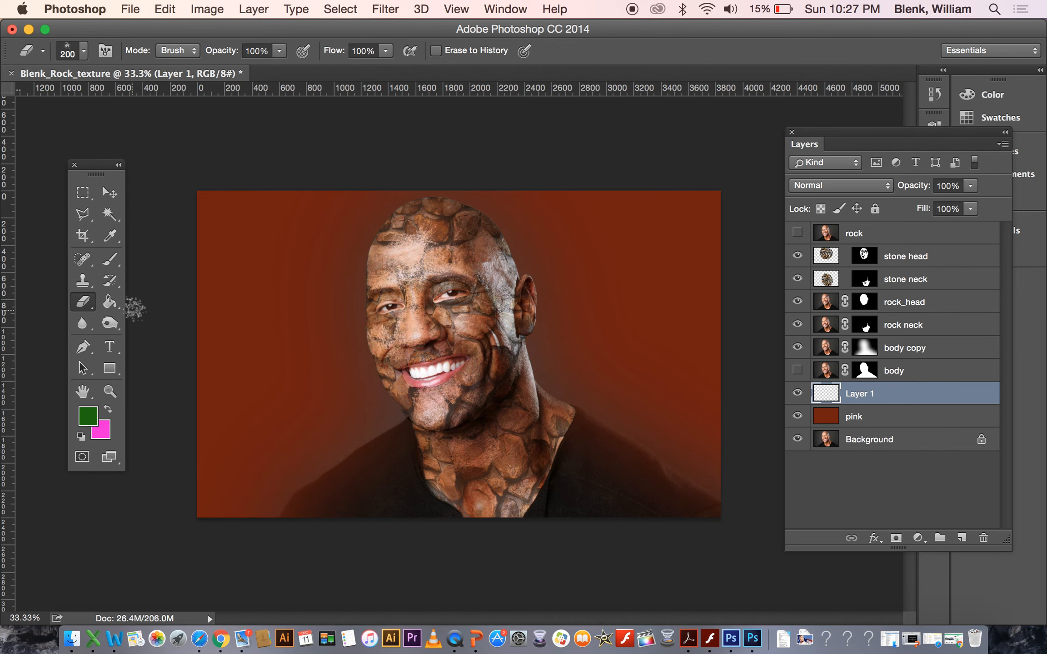
{"action": "left_click", "coordinate": [117, 260]}
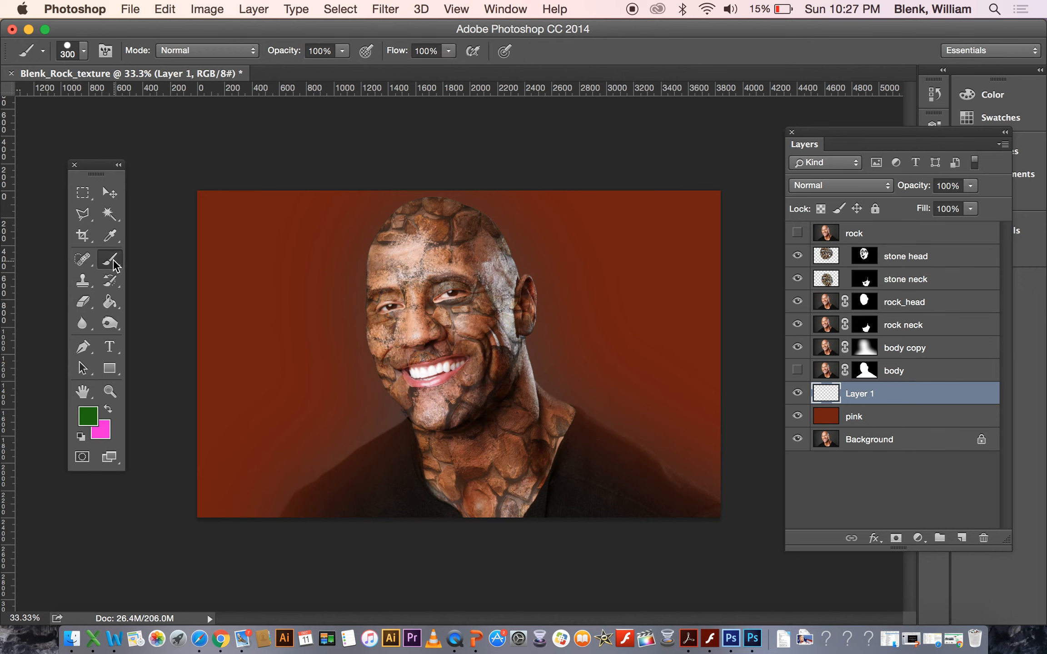
{"action": "left_click", "coordinate": [83, 50]}
{"action": "left_click", "coordinate": [165, 175]}
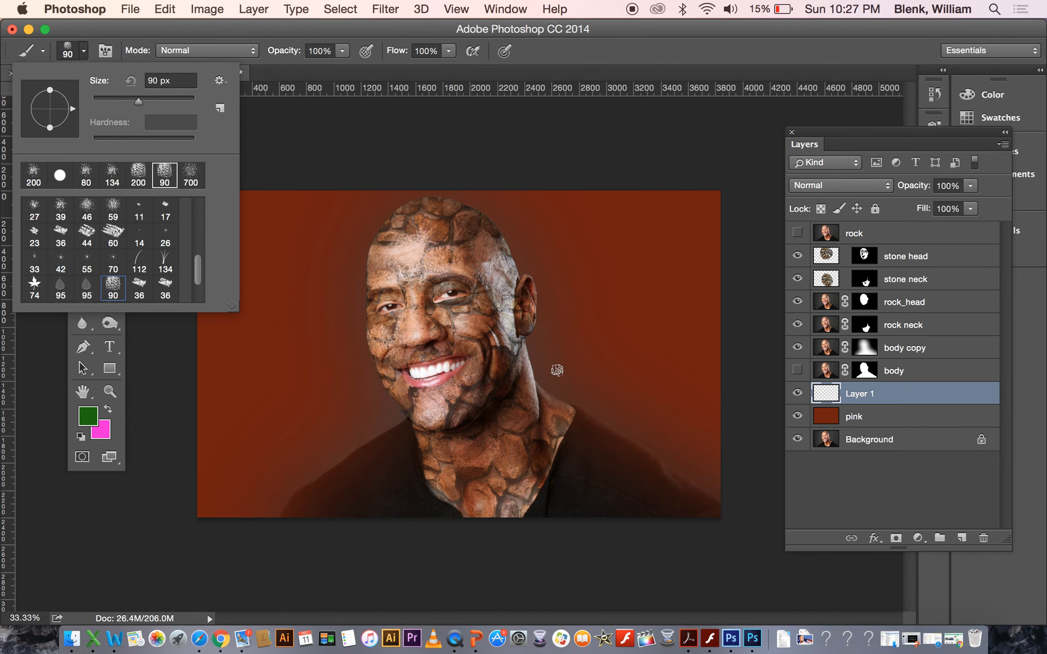
{"action": "left_click", "coordinate": [564, 391]}
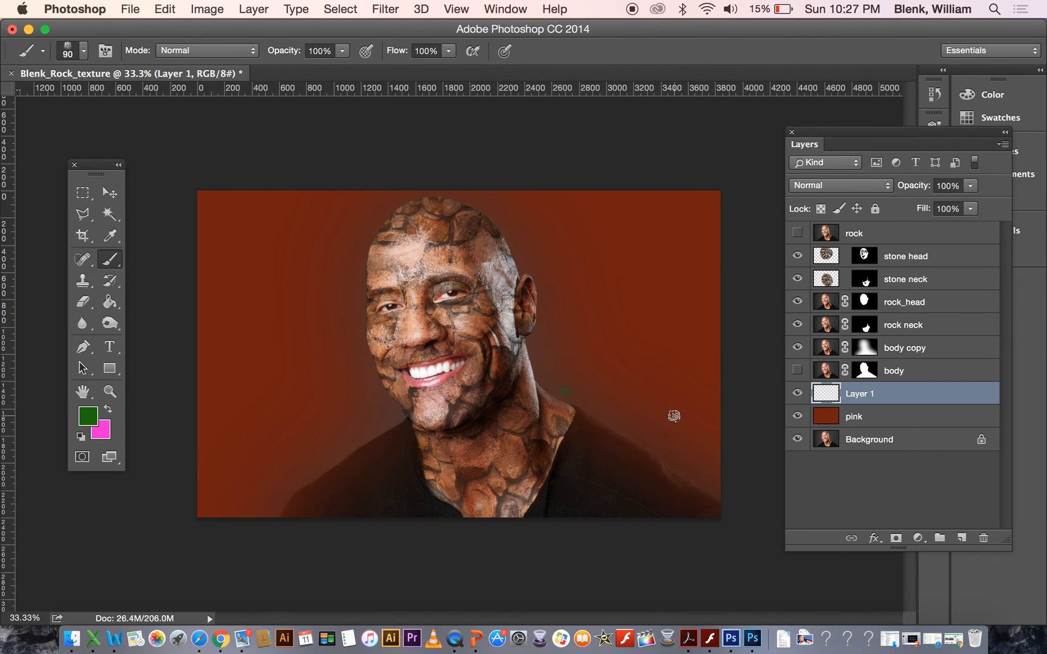
{"action": "key", "text": "bracketright"}
{"action": "key", "text": "bracketright"}
{"action": "key", "text": "bracketright"}
{"action": "key", "text": "bracketright"}
{"action": "key", "text": "bracketright"}
{"action": "key", "text": "bracketright"}
{"action": "key", "text": "bracketright"}
{"action": "key", "text": "bracketright"}
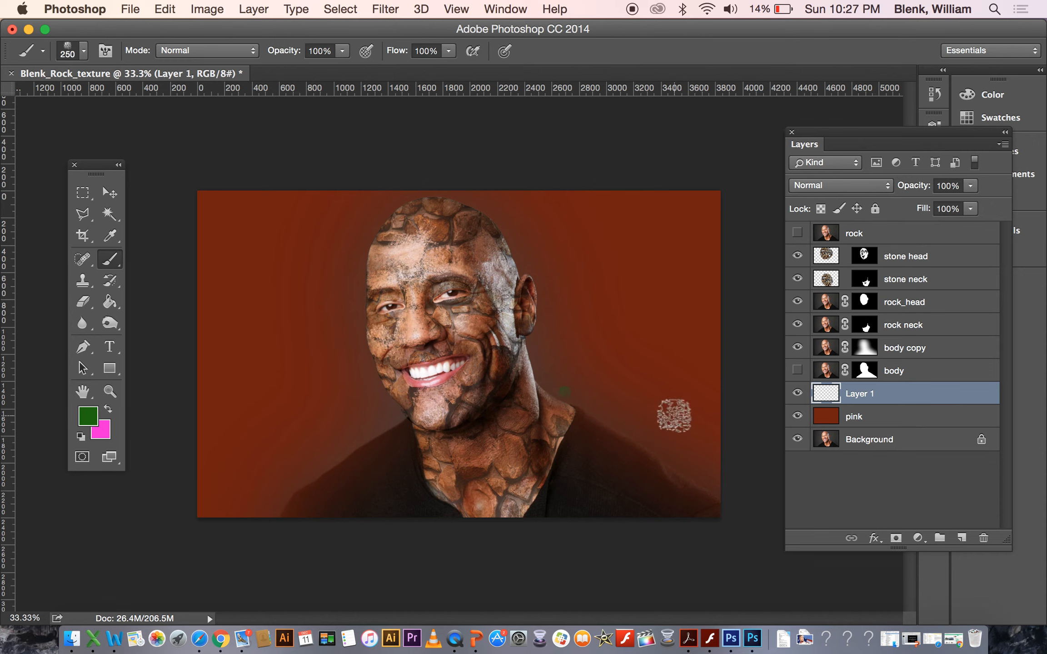
{"action": "left_click", "coordinate": [732, 534]}
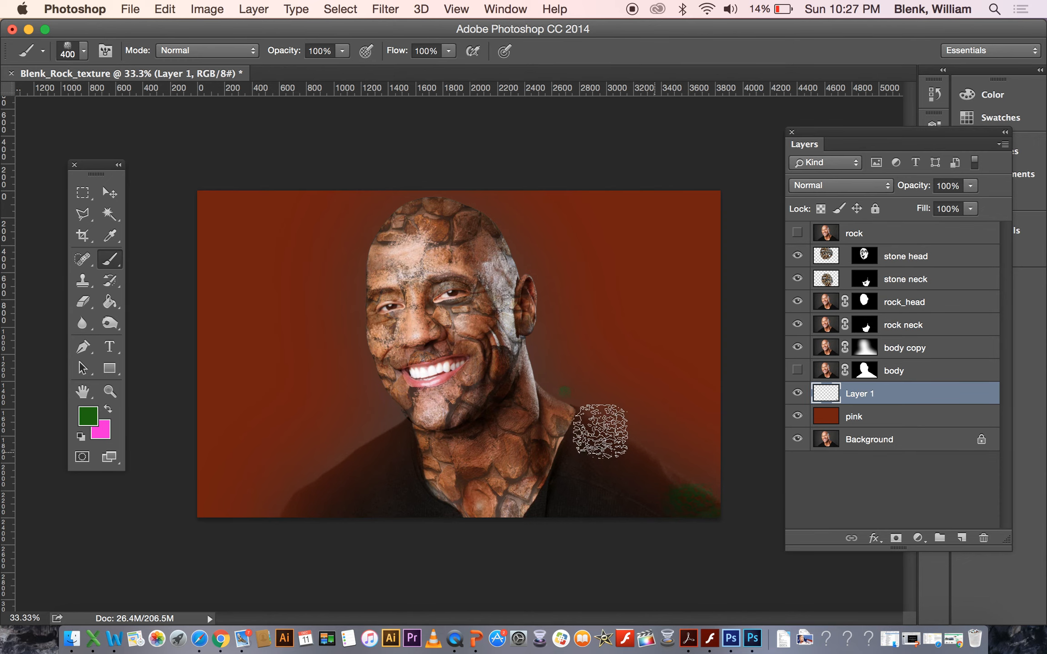
{"action": "mouse_move", "coordinate": [598, 423]}
{"action": "left_mouse_down"}
{"action": "mouse_move", "coordinate": [680, 466]}
{"action": "mouse_move", "coordinate": [632, 468]}
{"action": "mouse_move", "coordinate": [645, 439]}
{"action": "mouse_move", "coordinate": [564, 391]}
{"action": "mouse_move", "coordinate": [565, 362]}
{"action": "left_mouse_up"}
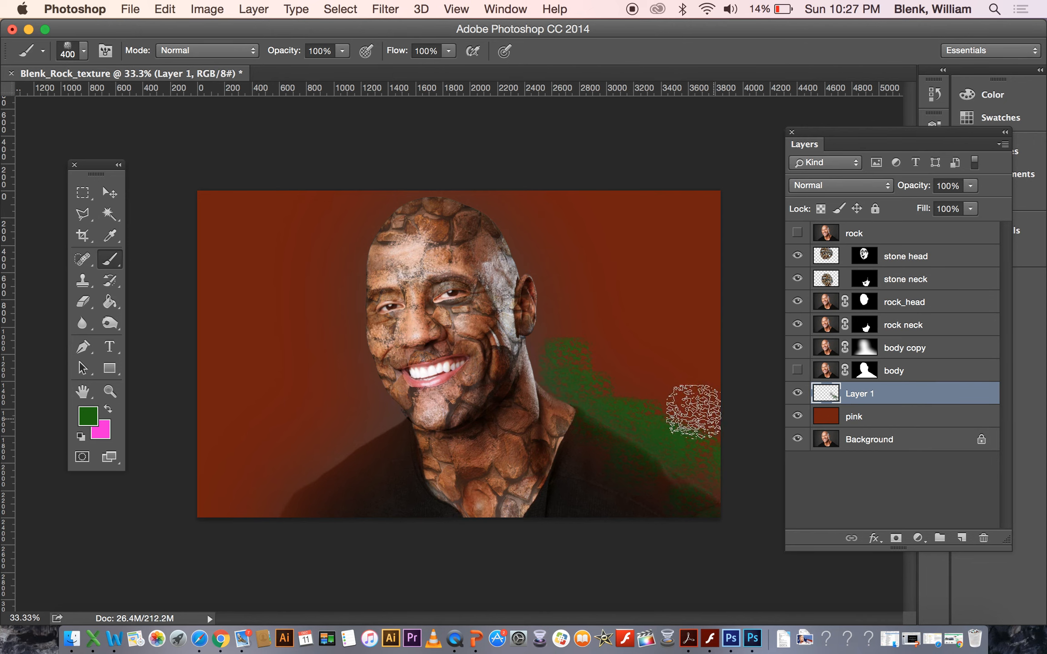
{"action": "left_click_drag", "start_coordinate": [667, 395], "coordinate": [718, 359]}
{"action": "mouse_move", "coordinate": [591, 403]}
{"action": "left_mouse_down"}
{"action": "mouse_move", "coordinate": [647, 373]}
{"action": "mouse_move", "coordinate": [622, 418]}
{"action": "mouse_move", "coordinate": [723, 418]}
{"action": "mouse_move", "coordinate": [691, 424]}
{"action": "left_mouse_up"}
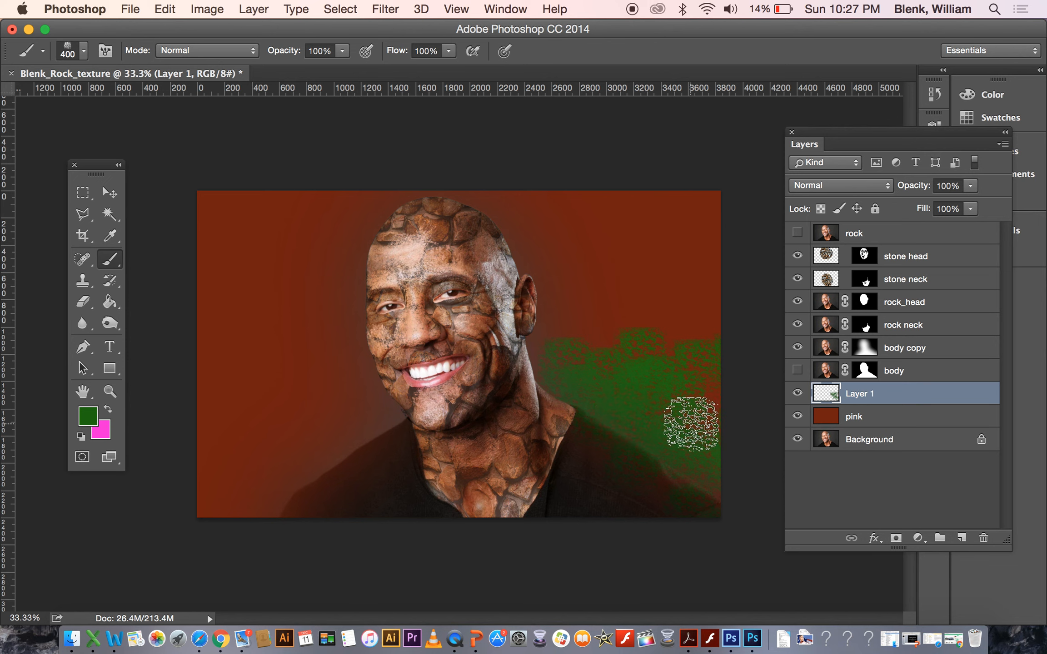
Reduce the brush to 175 px and paint more green texture up the right side and left of the face.
{"action": "key", "text": "bracketleft"}
{"action": "key", "text": "bracketleft"}
{"action": "key", "text": "bracketleft"}
{"action": "key", "text": "bracketleft"}
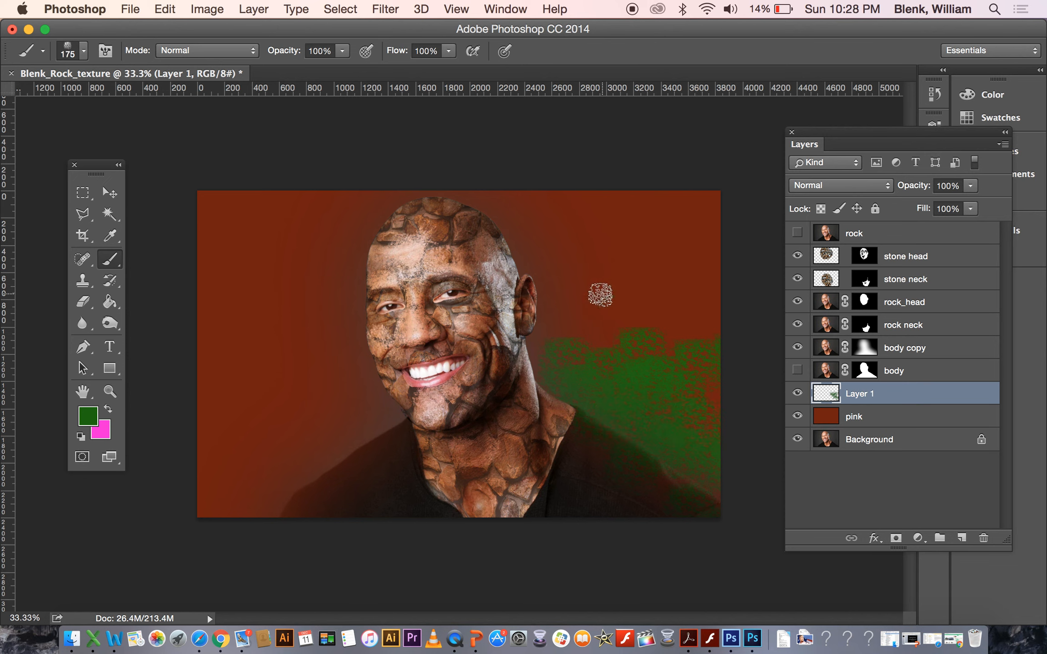
{"action": "mouse_move", "coordinate": [600, 295]}
{"action": "left_mouse_down"}
{"action": "mouse_move", "coordinate": [620, 359]}
{"action": "mouse_move", "coordinate": [683, 319]}
{"action": "mouse_move", "coordinate": [651, 350]}
{"action": "mouse_move", "coordinate": [666, 252]}
{"action": "mouse_move", "coordinate": [612, 366]}
{"action": "mouse_move", "coordinate": [576, 377]}
{"action": "mouse_move", "coordinate": [571, 325]}
{"action": "mouse_move", "coordinate": [561, 321]}
{"action": "mouse_move", "coordinate": [605, 331]}
{"action": "mouse_move", "coordinate": [680, 321]}
{"action": "mouse_move", "coordinate": [691, 277]}
{"action": "mouse_move", "coordinate": [677, 384]}
{"action": "mouse_move", "coordinate": [692, 264]}
{"action": "mouse_move", "coordinate": [620, 346]}
{"action": "mouse_move", "coordinate": [535, 329]}
{"action": "mouse_move", "coordinate": [543, 345]}
{"action": "mouse_move", "coordinate": [527, 395]}
{"action": "mouse_move", "coordinate": [526, 343]}
{"action": "mouse_move", "coordinate": [542, 391]}
{"action": "mouse_move", "coordinate": [631, 315]}
{"action": "mouse_move", "coordinate": [594, 351]}
{"action": "mouse_move", "coordinate": [516, 359]}
{"action": "mouse_move", "coordinate": [544, 383]}
{"action": "left_mouse_up"}
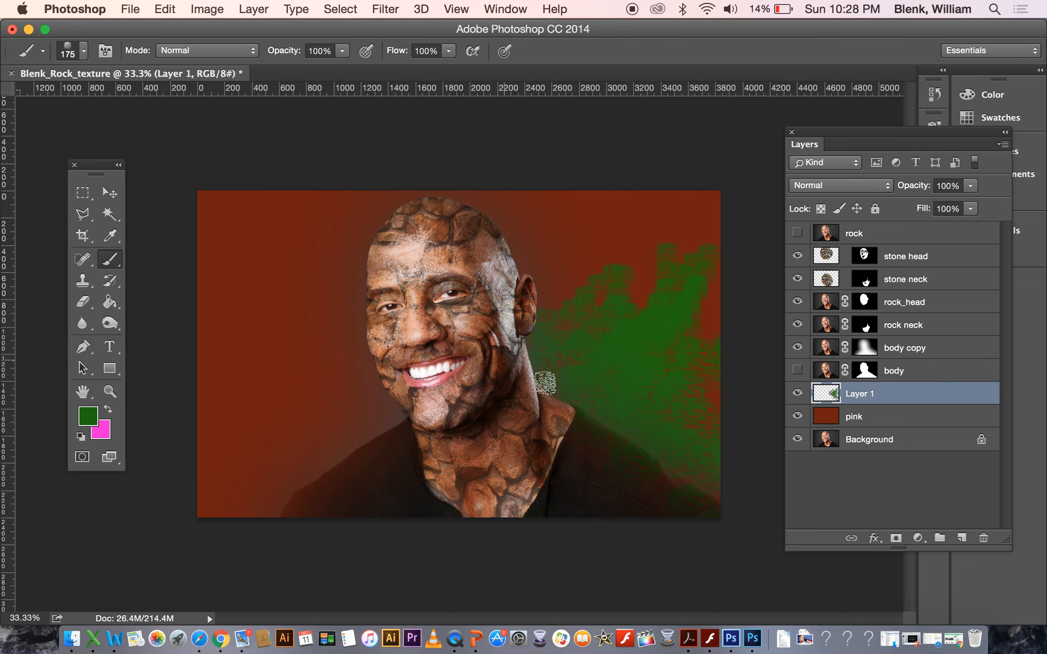
{"action": "mouse_move", "coordinate": [679, 489]}
{"action": "left_mouse_down"}
{"action": "mouse_move", "coordinate": [699, 517]}
{"action": "mouse_move", "coordinate": [709, 513]}
{"action": "mouse_move", "coordinate": [684, 518]}
{"action": "mouse_move", "coordinate": [577, 404]}
{"action": "mouse_move", "coordinate": [720, 528]}
{"action": "left_mouse_up"}
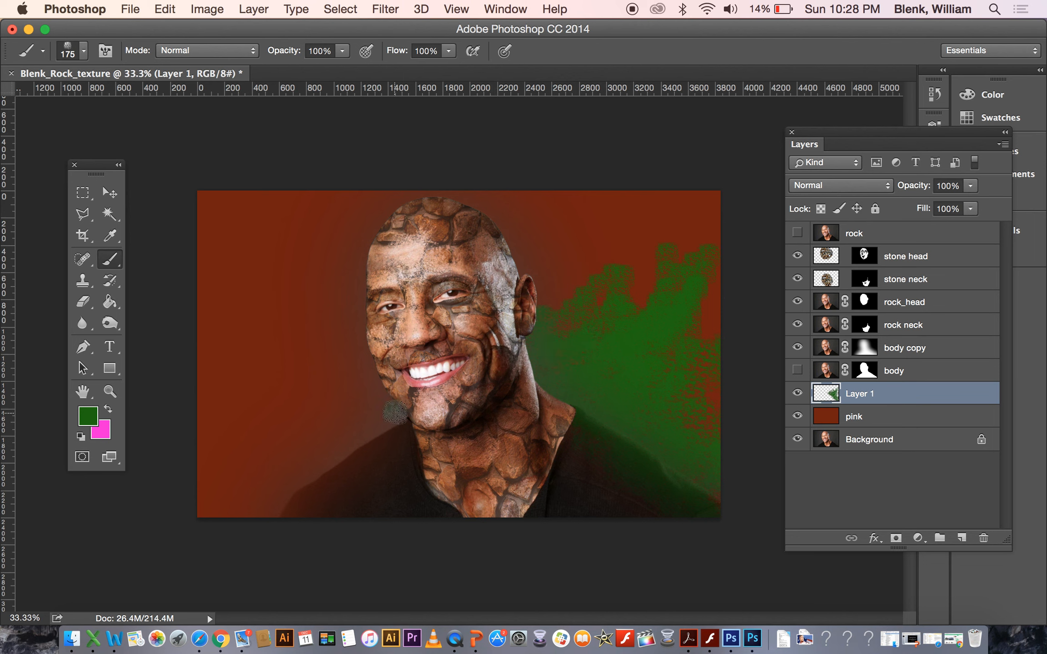
{"action": "left_click_drag", "start_coordinate": [395, 413], "coordinate": [349, 544]}
{"action": "mouse_move", "coordinate": [390, 400]}
{"action": "left_mouse_down"}
{"action": "mouse_move", "coordinate": [330, 444]}
{"action": "mouse_move", "coordinate": [359, 451]}
{"action": "left_mouse_up"}
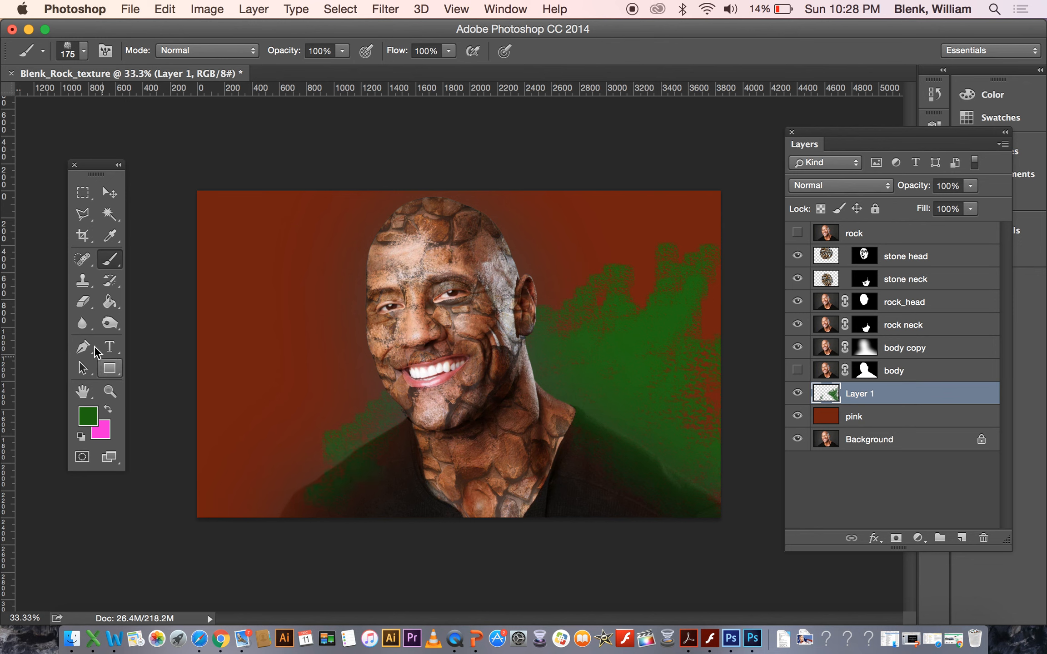
Erase part of the green texture near the lower left of the image with the Eraser.
{"action": "left_click", "coordinate": [83, 303]}
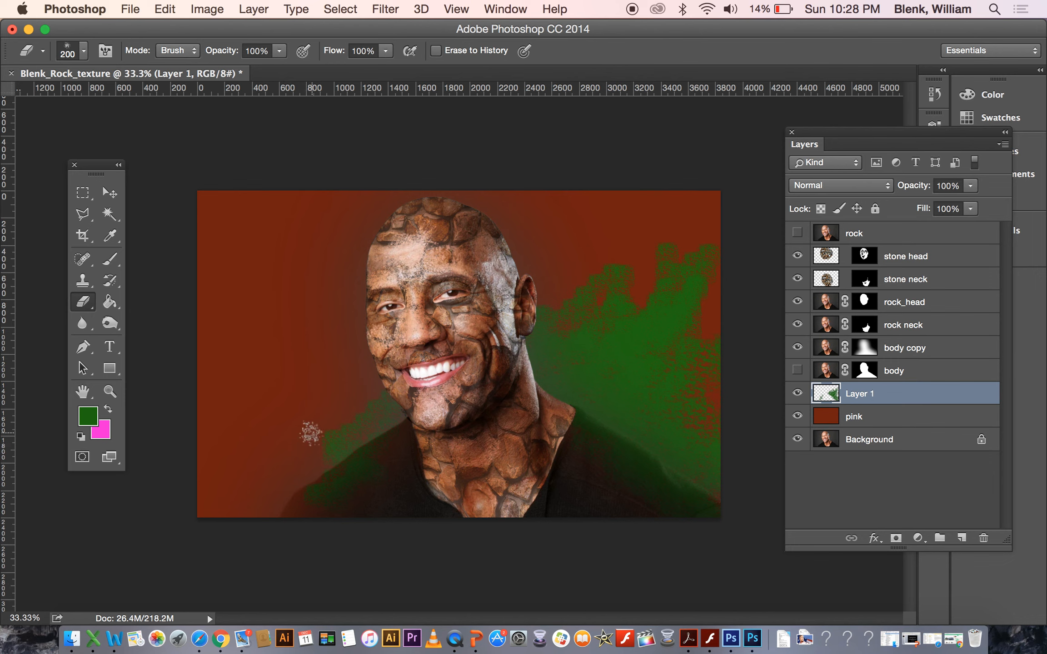
{"action": "key", "text": "bracketright"}
{"action": "mouse_move", "coordinate": [311, 432]}
{"action": "left_mouse_down"}
{"action": "mouse_move", "coordinate": [340, 465]}
{"action": "mouse_move", "coordinate": [328, 457]}
{"action": "mouse_move", "coordinate": [336, 419]}
{"action": "mouse_move", "coordinate": [312, 459]}
{"action": "mouse_move", "coordinate": [332, 397]}
{"action": "mouse_move", "coordinate": [362, 392]}
{"action": "mouse_move", "coordinate": [262, 493]}
{"action": "mouse_move", "coordinate": [323, 485]}
{"action": "mouse_move", "coordinate": [325, 522]}
{"action": "left_mouse_up"}
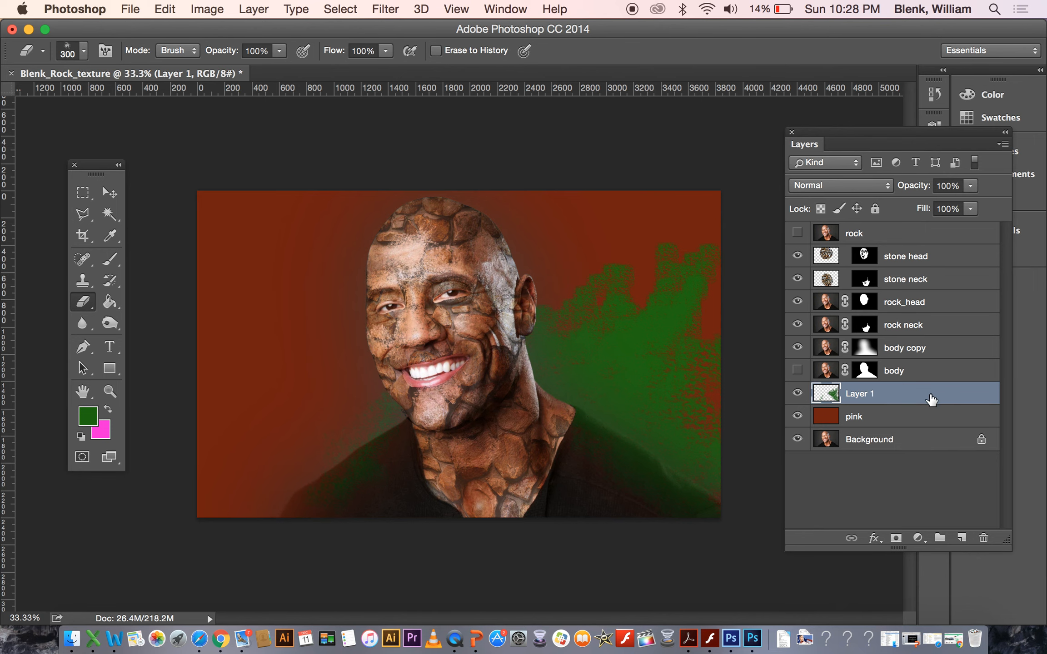
Add a Color Overlay effect to Layer 1 and open its settings.
{"action": "double_click", "coordinate": [979, 399]}
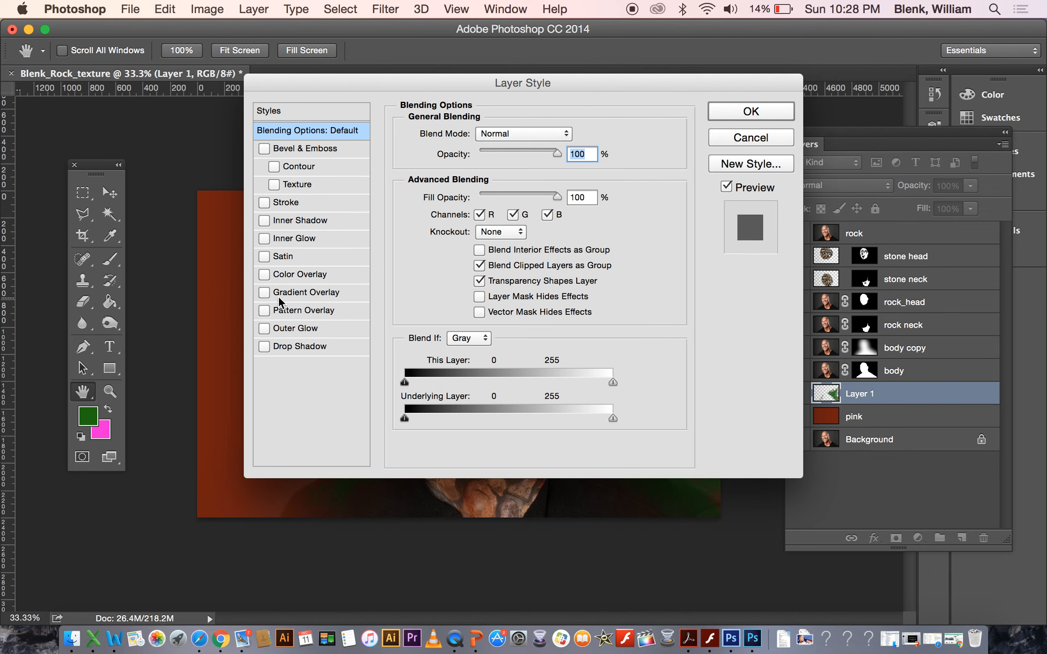
{"action": "left_click", "coordinate": [264, 274]}
{"action": "left_click_drag", "start_coordinate": [479, 79], "coordinate": [874, 118]}
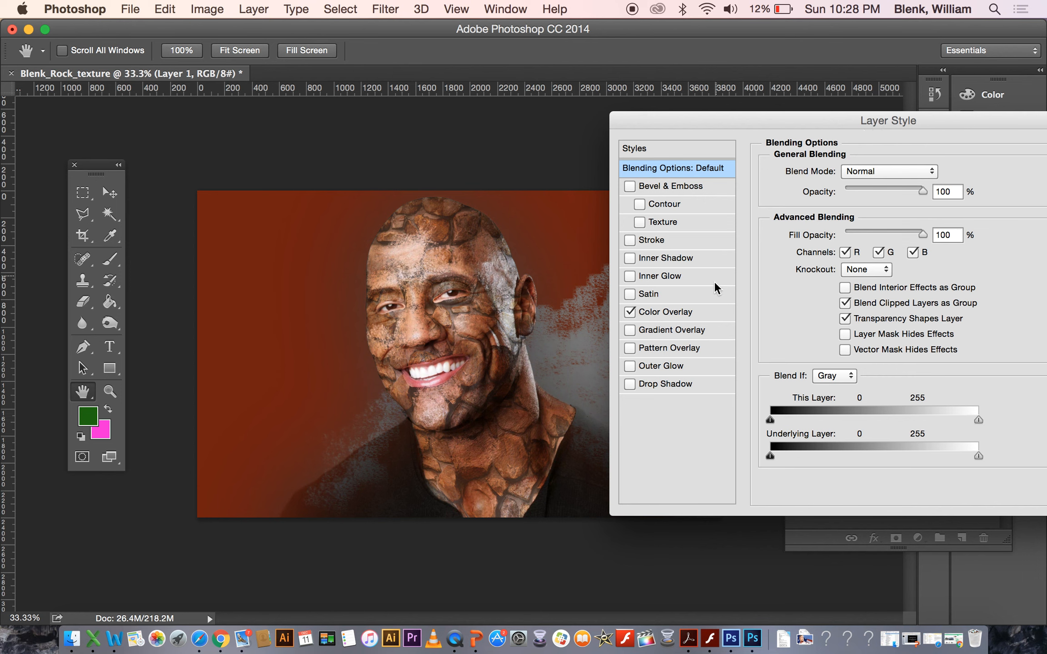
{"action": "left_click", "coordinate": [698, 313]}
Set the Color Overlay colour to dark teal green 064c34 and apply the layer style.
{"action": "left_click", "coordinate": [936, 171]}
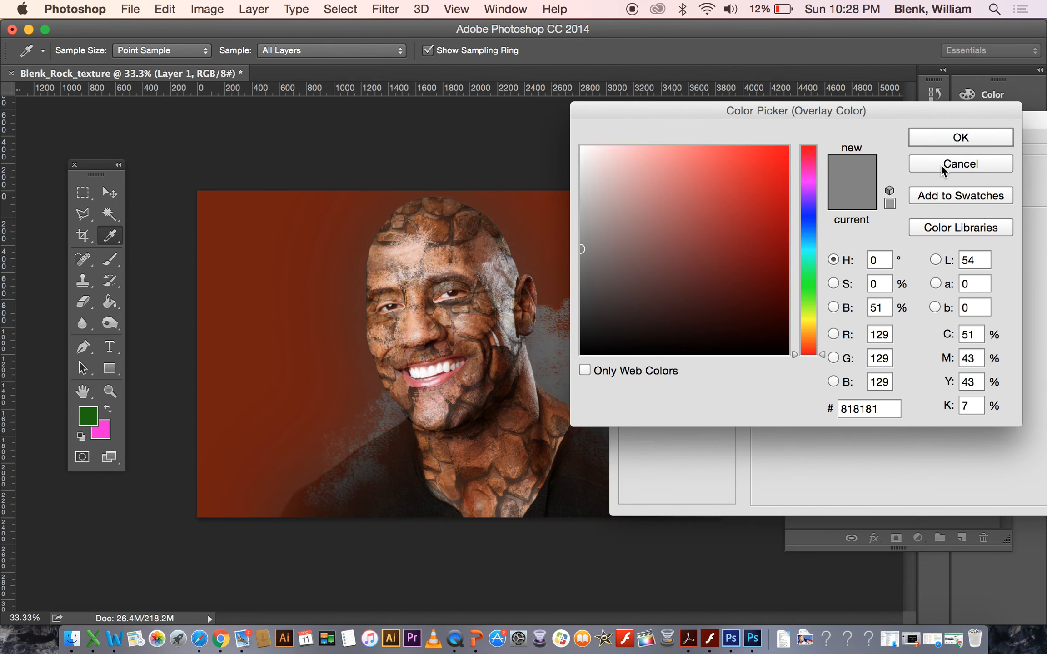
{"action": "left_click", "coordinate": [814, 306]}
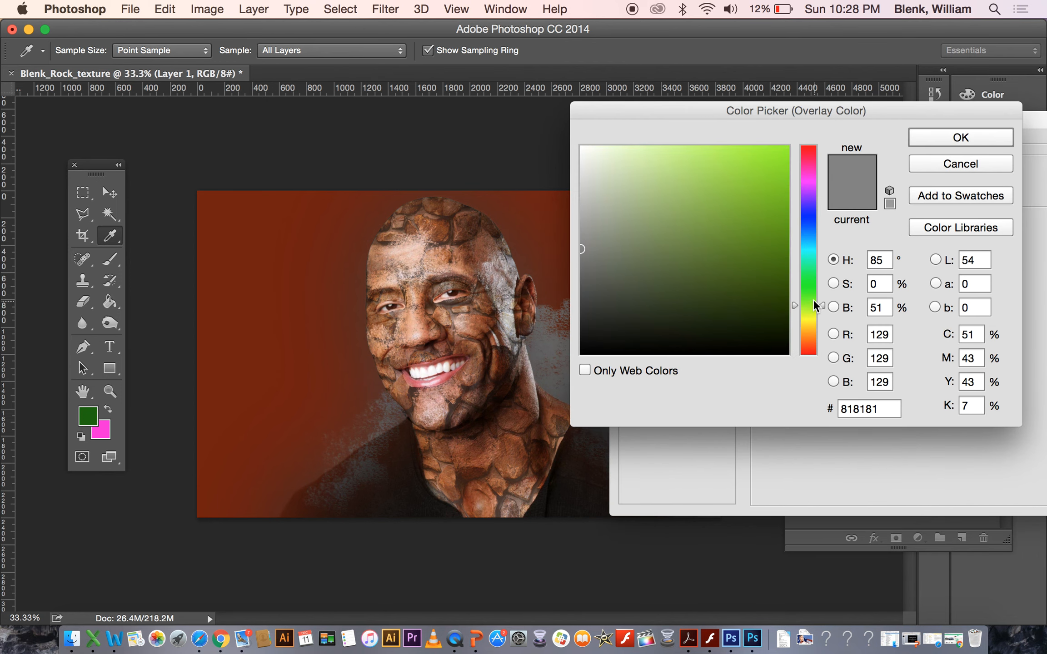
{"action": "left_click", "coordinate": [813, 300]}
{"action": "left_click", "coordinate": [782, 285]}
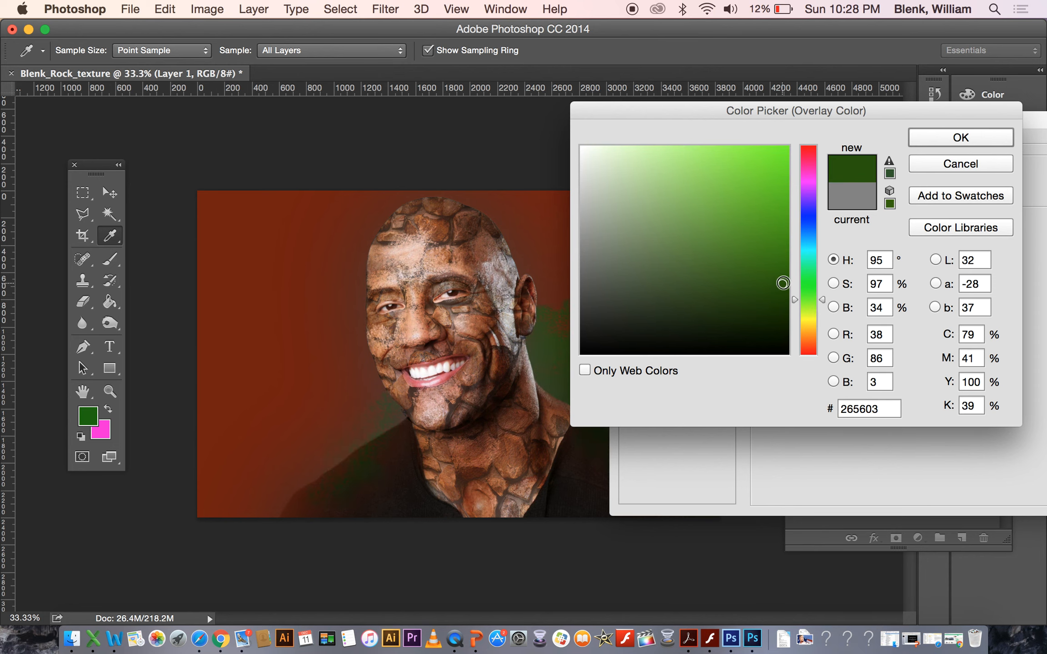
{"action": "left_click_drag", "start_coordinate": [681, 114], "coordinate": [791, 106]}
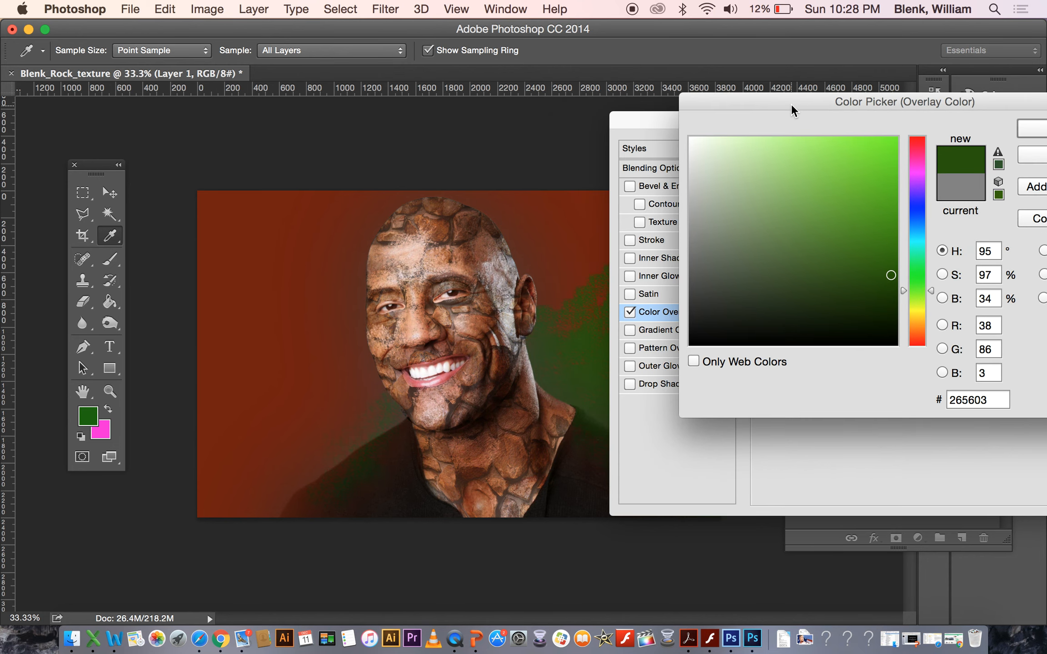
{"action": "left_click_drag", "start_coordinate": [643, 121], "coordinate": [773, 243]}
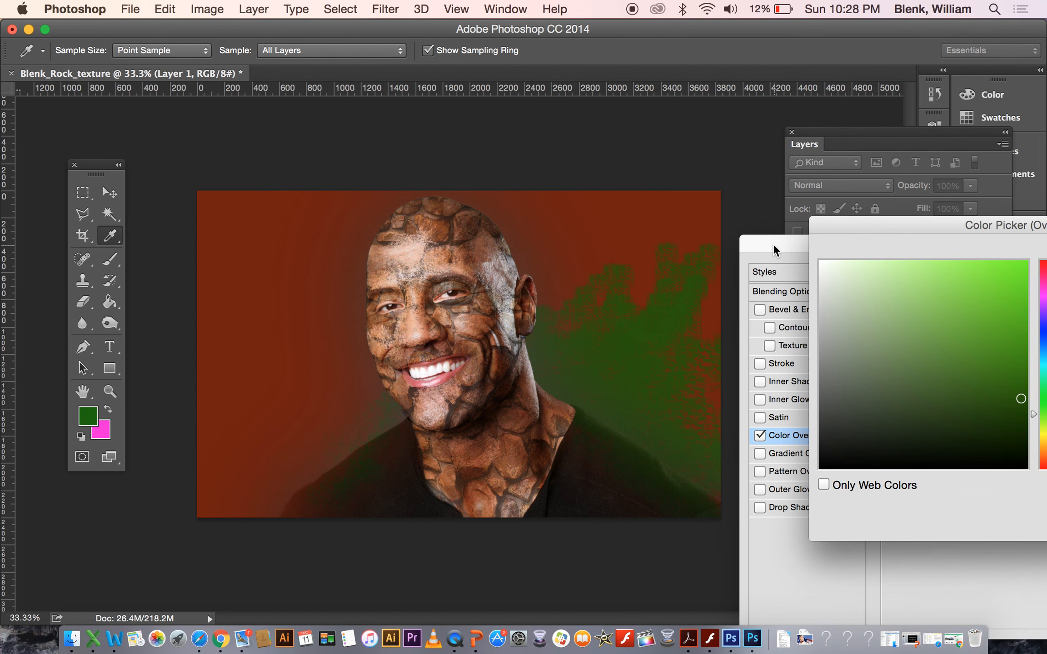
{"action": "left_click_drag", "start_coordinate": [853, 230], "coordinate": [701, 137]}
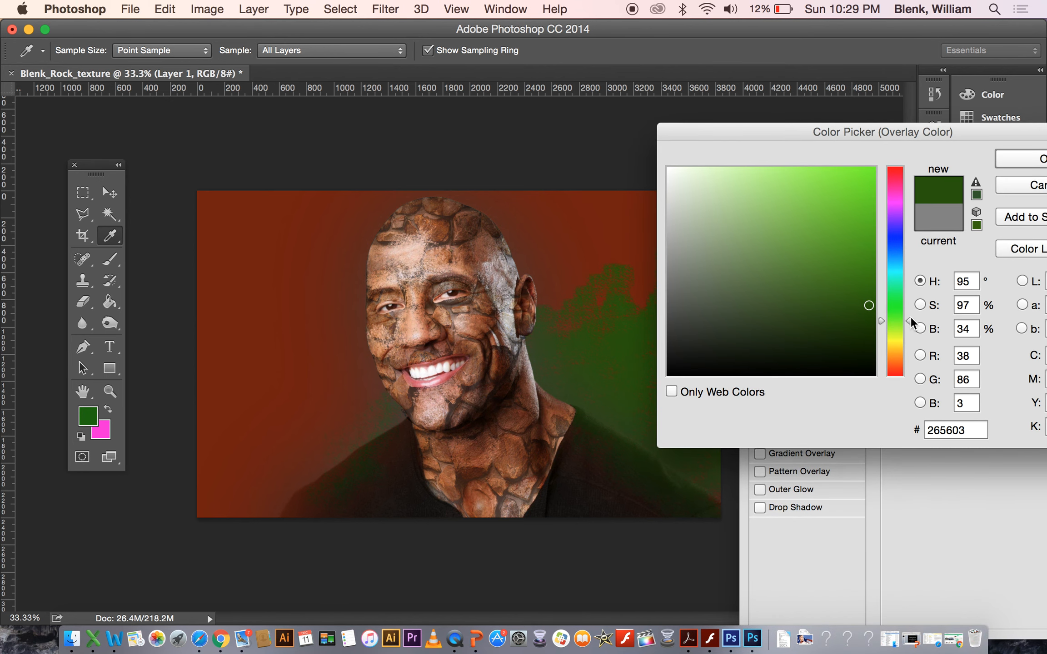
{"action": "left_click", "coordinate": [860, 314]}
{"action": "left_click_drag", "start_coordinate": [909, 325], "coordinate": [910, 263]}
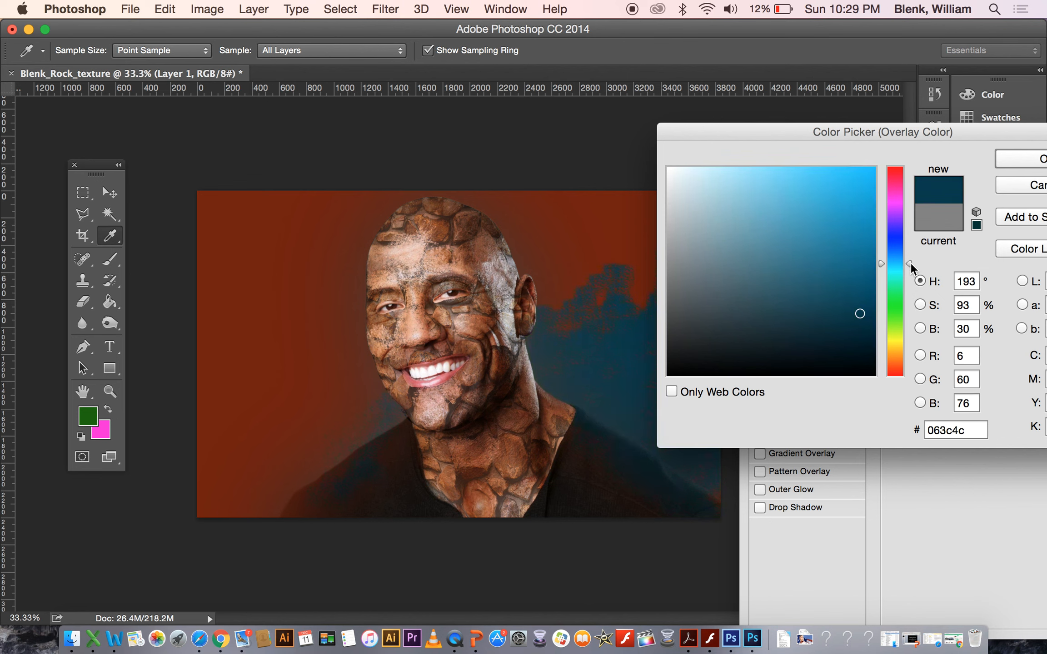
{"action": "left_click_drag", "start_coordinate": [910, 263], "coordinate": [911, 283]}
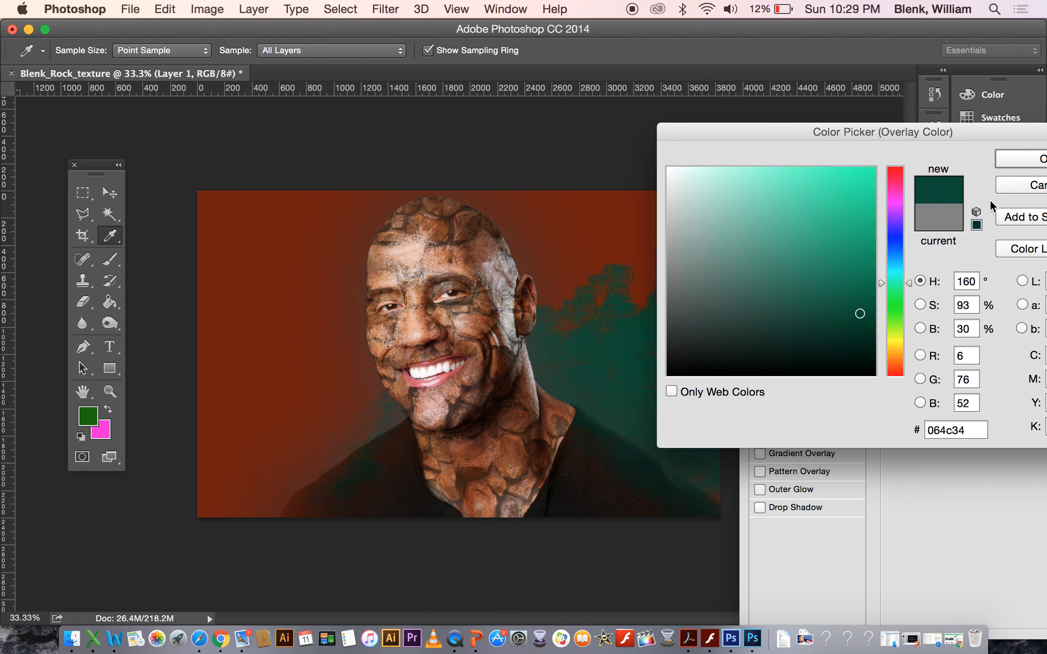
{"action": "key", "text": "h"}
{"action": "left_click", "coordinate": [1010, 161]}
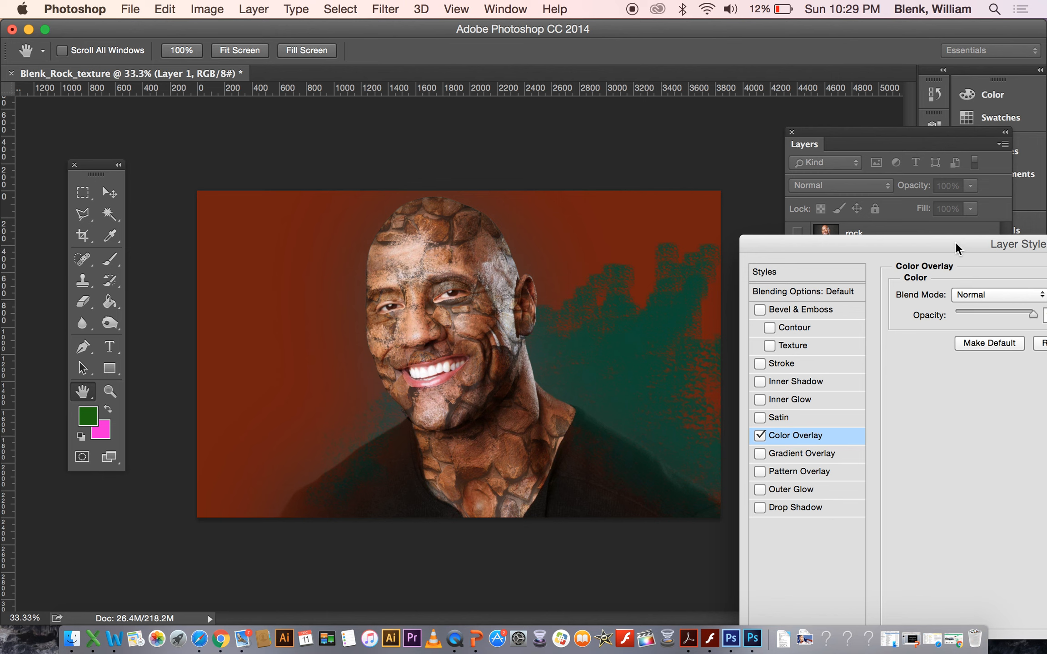
{"action": "left_click_drag", "start_coordinate": [956, 243], "coordinate": [753, 246]}
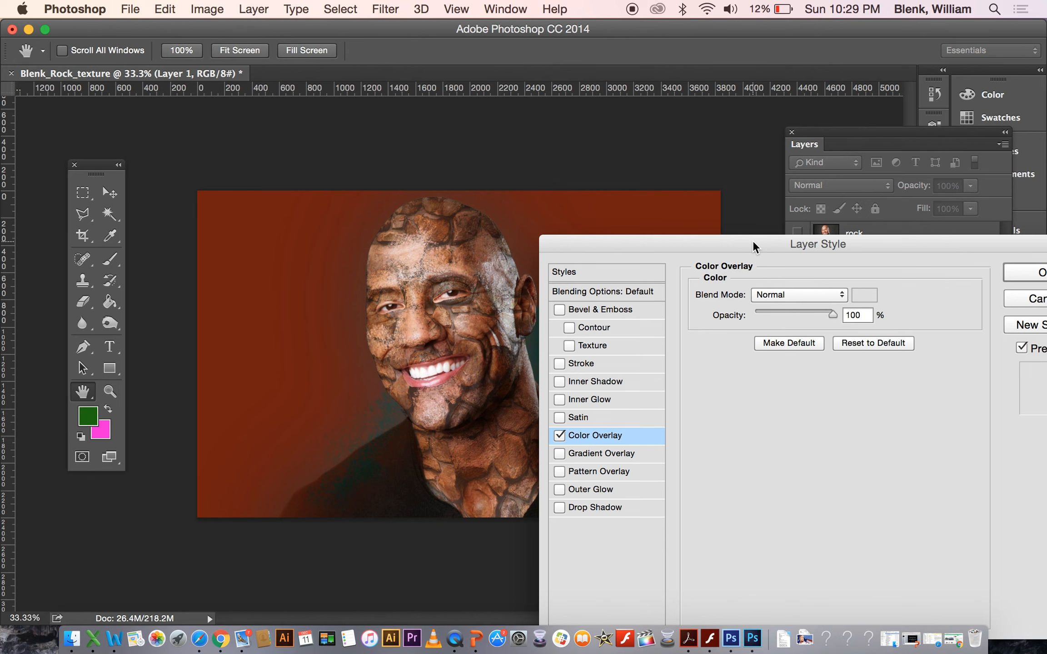
{"action": "left_click", "coordinate": [1017, 274]}
Erase some of the background texture just right of the head with the 300 px Eraser.
{"action": "key", "text": "e"}
{"action": "mouse_move", "coordinate": [581, 248]}
{"action": "left_mouse_down"}
{"action": "mouse_move", "coordinate": [612, 251]}
{"action": "mouse_move", "coordinate": [616, 263]}
{"action": "mouse_move", "coordinate": [556, 303]}
{"action": "mouse_move", "coordinate": [621, 252]}
{"action": "mouse_move", "coordinate": [551, 317]}
{"action": "mouse_move", "coordinate": [609, 256]}
{"action": "mouse_move", "coordinate": [651, 241]}
{"action": "mouse_move", "coordinate": [635, 284]}
{"action": "mouse_move", "coordinate": [617, 292]}
{"action": "mouse_move", "coordinate": [693, 226]}
{"action": "mouse_move", "coordinate": [679, 280]}
{"action": "mouse_move", "coordinate": [659, 283]}
{"action": "mouse_move", "coordinate": [689, 210]}
{"action": "mouse_move", "coordinate": [660, 279]}
{"action": "mouse_move", "coordinate": [711, 256]}
{"action": "mouse_move", "coordinate": [698, 303]}
{"action": "mouse_move", "coordinate": [689, 285]}
{"action": "mouse_move", "coordinate": [661, 304]}
{"action": "mouse_move", "coordinate": [706, 254]}
{"action": "mouse_move", "coordinate": [620, 268]}
{"action": "mouse_move", "coordinate": [630, 297]}
{"action": "mouse_move", "coordinate": [660, 317]}
{"action": "mouse_move", "coordinate": [630, 326]}
{"action": "mouse_move", "coordinate": [664, 299]}
{"action": "mouse_move", "coordinate": [641, 335]}
{"action": "mouse_move", "coordinate": [705, 311]}
{"action": "mouse_move", "coordinate": [703, 336]}
{"action": "mouse_move", "coordinate": [707, 317]}
{"action": "mouse_move", "coordinate": [666, 335]}
{"action": "mouse_move", "coordinate": [715, 354]}
{"action": "mouse_move", "coordinate": [634, 287]}
{"action": "mouse_move", "coordinate": [562, 372]}
{"action": "mouse_move", "coordinate": [635, 324]}
{"action": "left_mouse_up"}
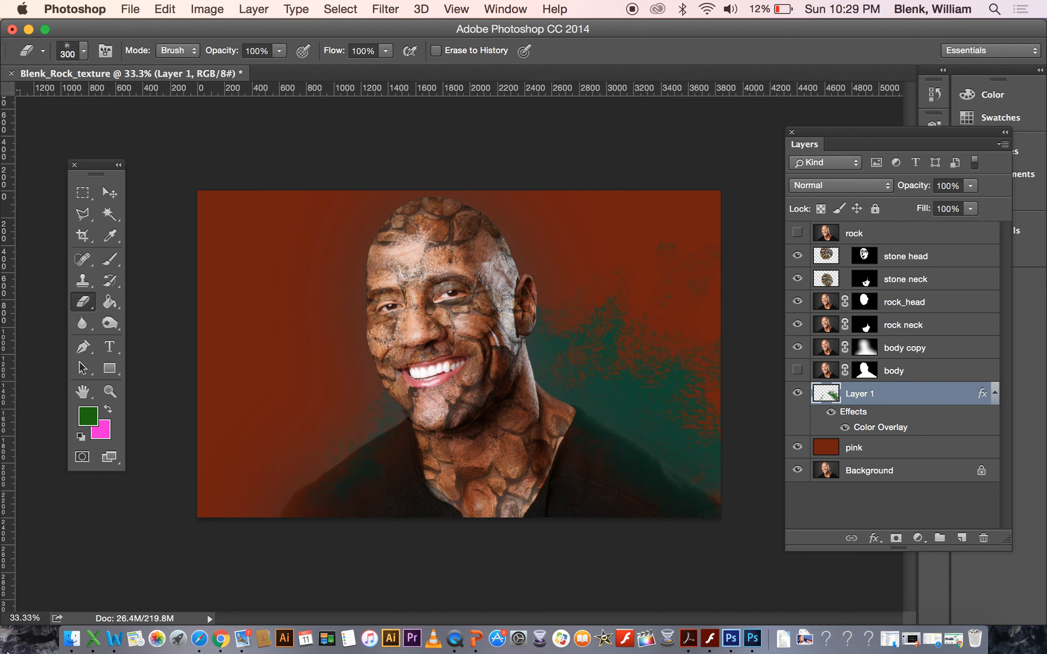
Lower the stone head layer's opacity to 54%.
{"action": "left_click", "coordinate": [934, 281]}
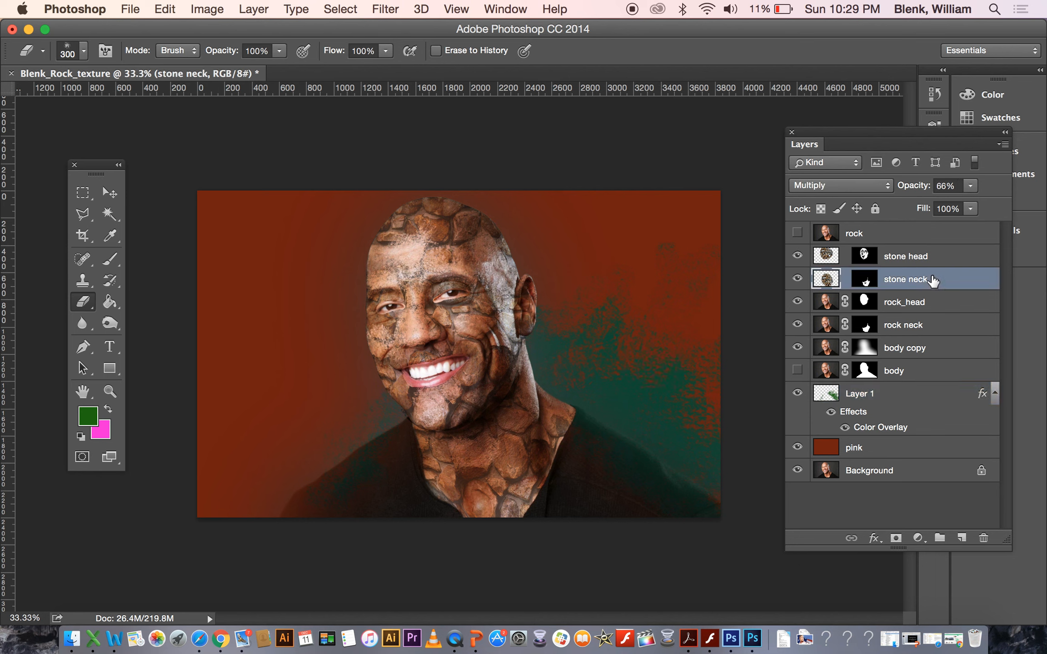
{"action": "left_click", "coordinate": [973, 184]}
{"action": "left_click", "coordinate": [973, 184]}
{"action": "key", "text": "alt+bracketright"}
{"action": "left_click", "coordinate": [972, 184]}
{"action": "mouse_move", "coordinate": [972, 202]}
{"action": "left_mouse_down"}
{"action": "mouse_move", "coordinate": [952, 208]}
{"action": "mouse_move", "coordinate": [984, 208]}
{"action": "mouse_move", "coordinate": [960, 210]}
{"action": "left_mouse_up"}
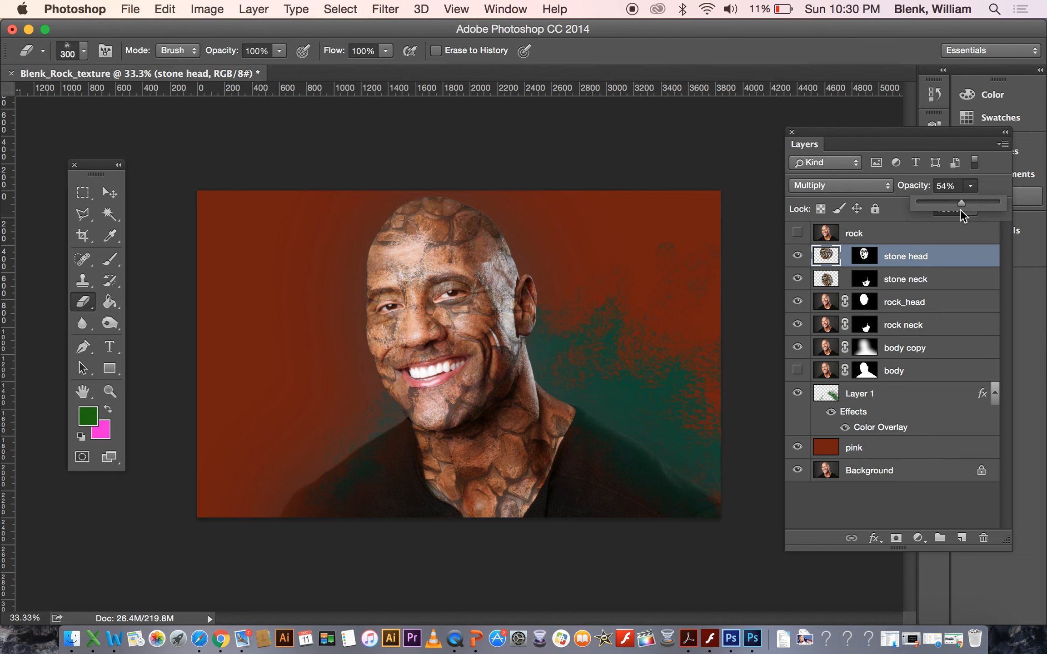
Adjust the stone neck layer's opacity with its slider.
{"action": "left_click", "coordinate": [938, 279]}
{"action": "left_click", "coordinate": [937, 280]}
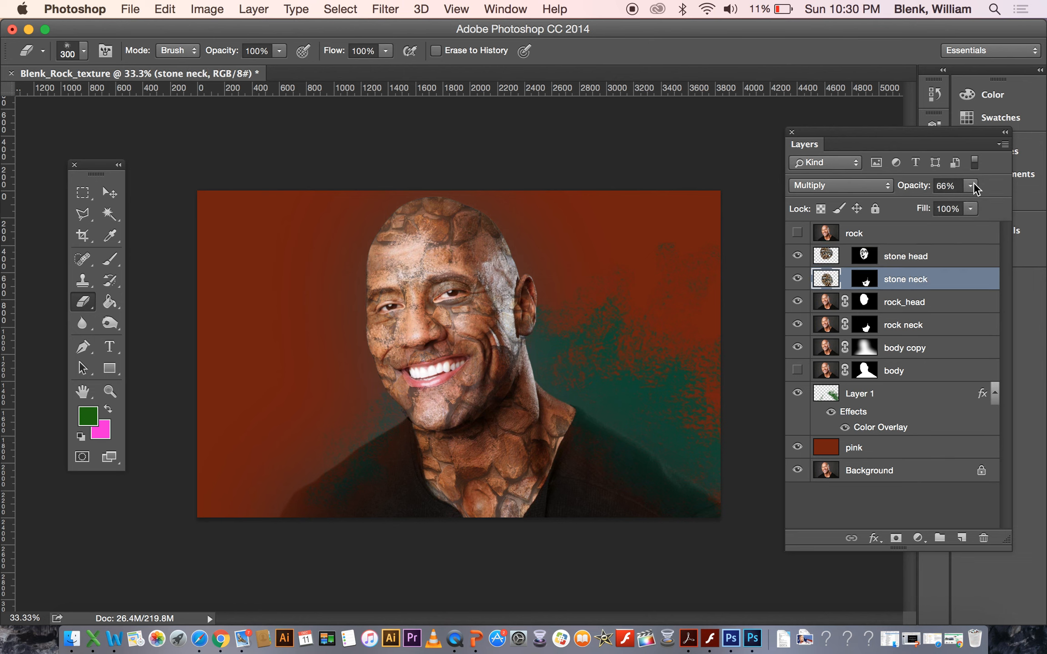
{"action": "left_click", "coordinate": [972, 186]}
{"action": "left_click_drag", "start_coordinate": [957, 207], "coordinate": [979, 205]}
Set the stone head layer's opacity to 52%.
{"action": "left_click", "coordinate": [936, 259]}
{"action": "left_click", "coordinate": [970, 186]}
{"action": "mouse_move", "coordinate": [968, 202]}
{"action": "left_mouse_down"}
{"action": "mouse_move", "coordinate": [982, 204]}
{"action": "mouse_move", "coordinate": [964, 207]}
{"action": "left_mouse_up"}
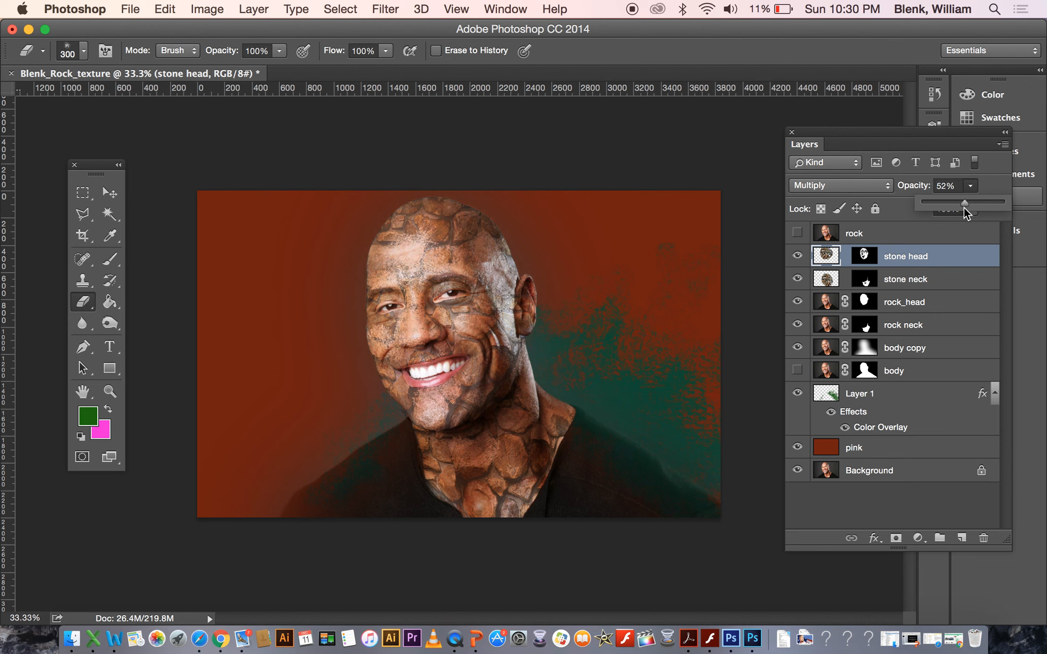